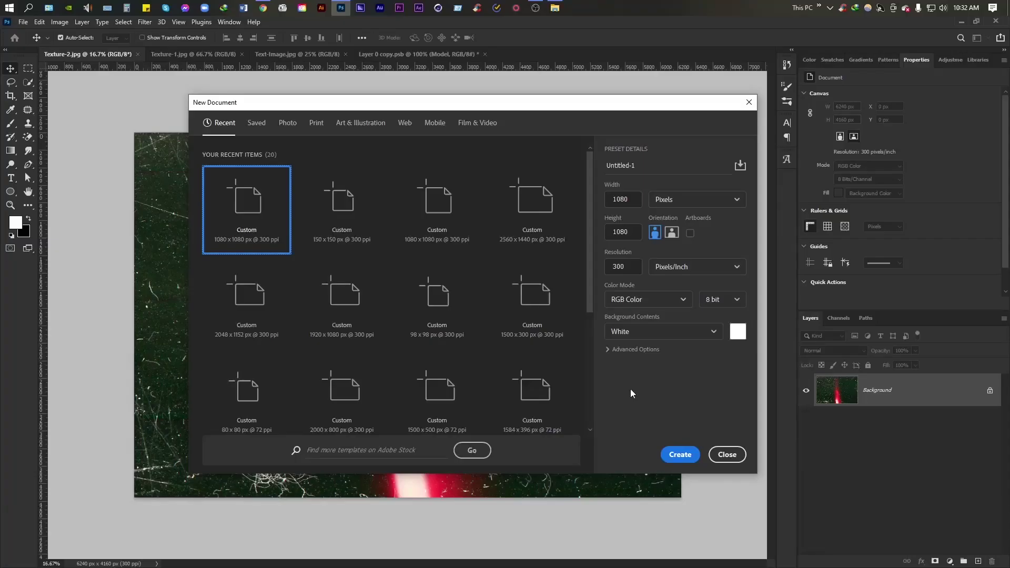
Step: Name the new document Dance_Banner and create it at 1080×1080 px, 300 ppi, white background
drag(633, 165, 598, 164)
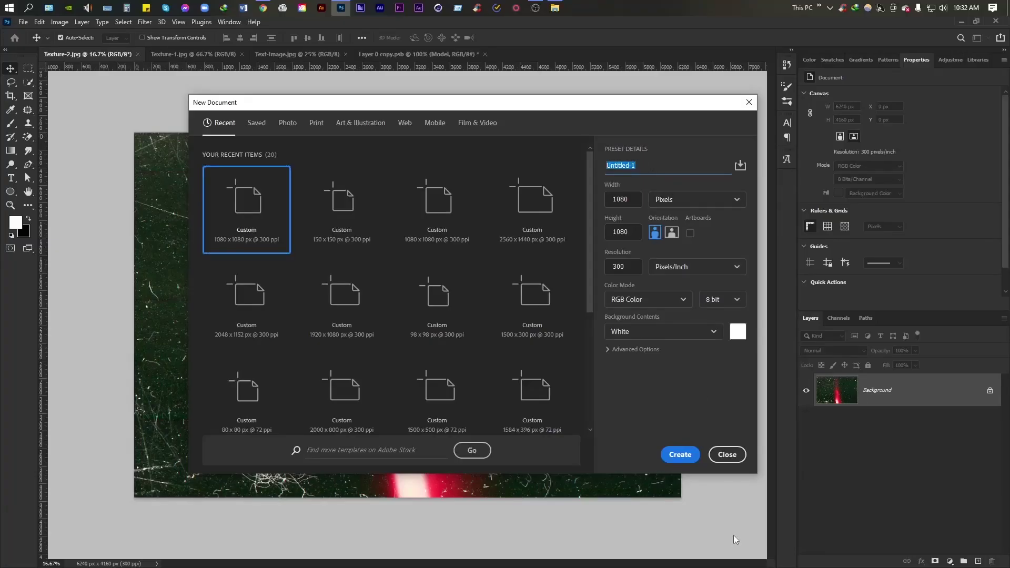
text(Dance_)
text(B)
text(anner)
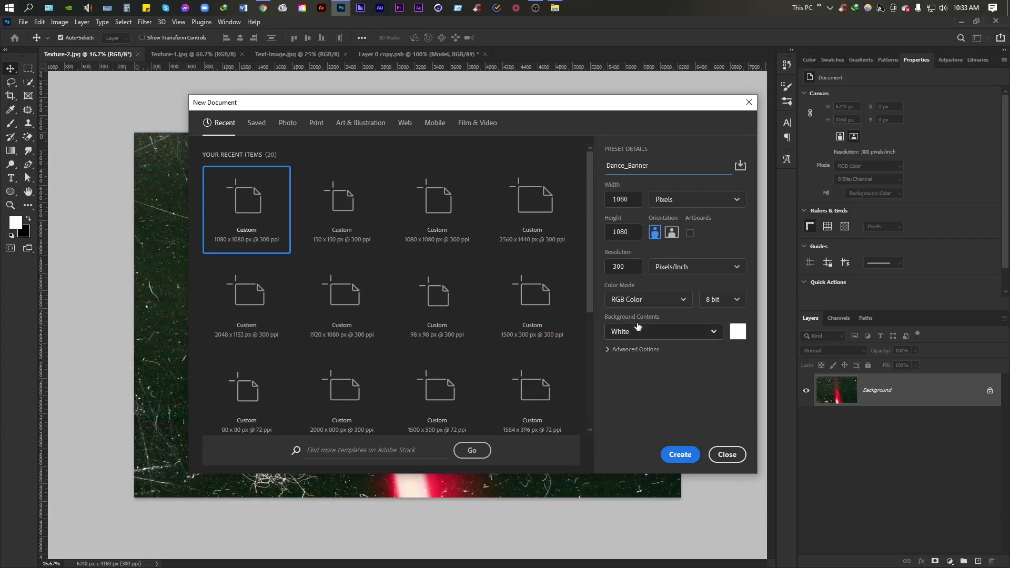
click(611, 199)
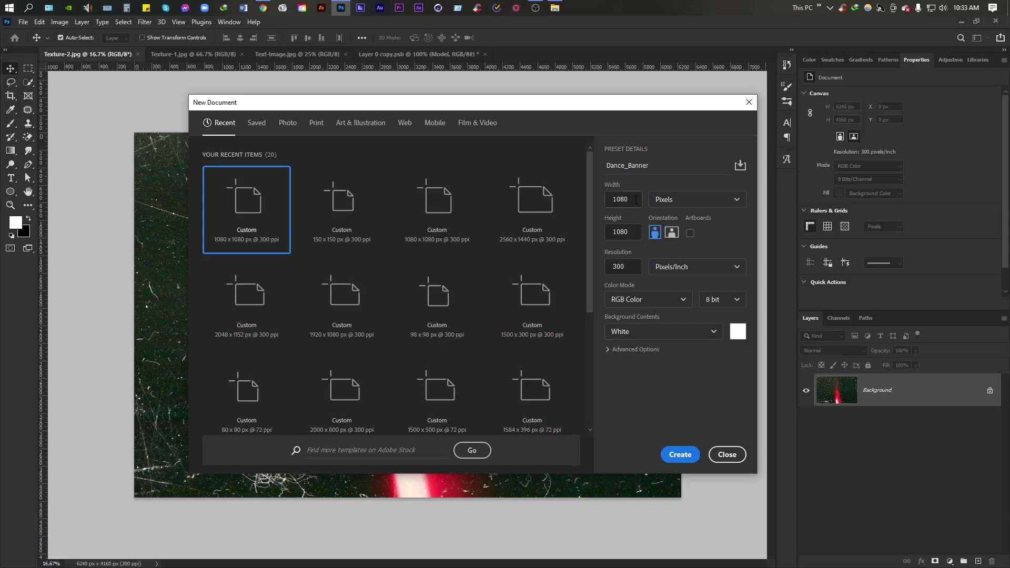
key(Tab)
key(Tab)
click(681, 454)
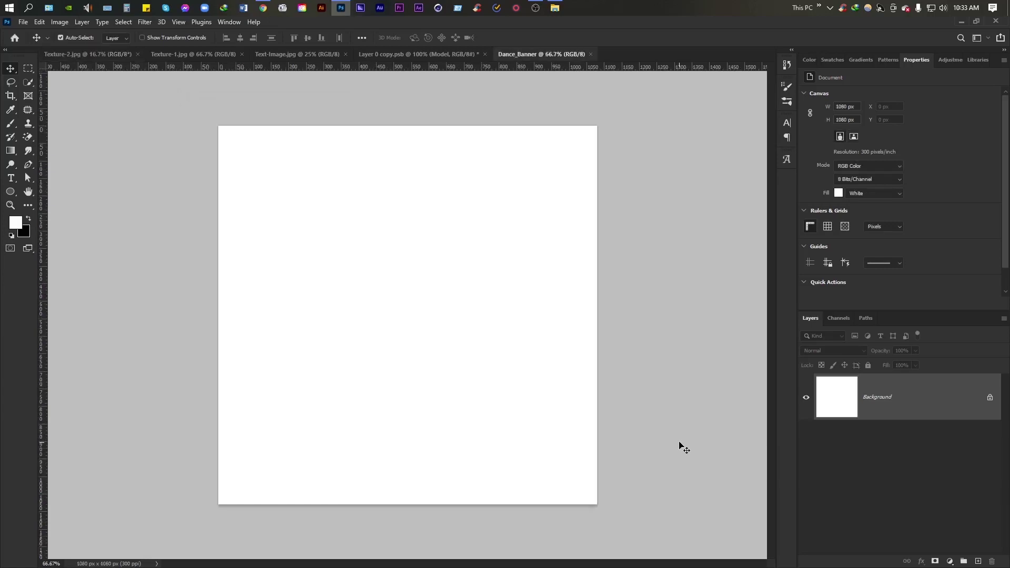
Step: Use New Guide Layout to add 50 px margin guides on the top, left, bottom and right
click(179, 23)
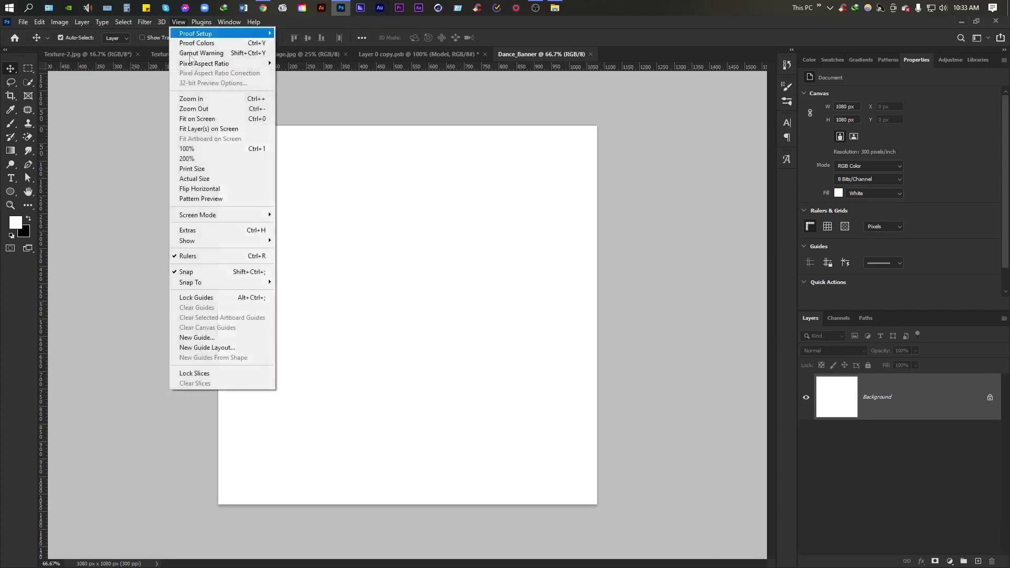
click(207, 347)
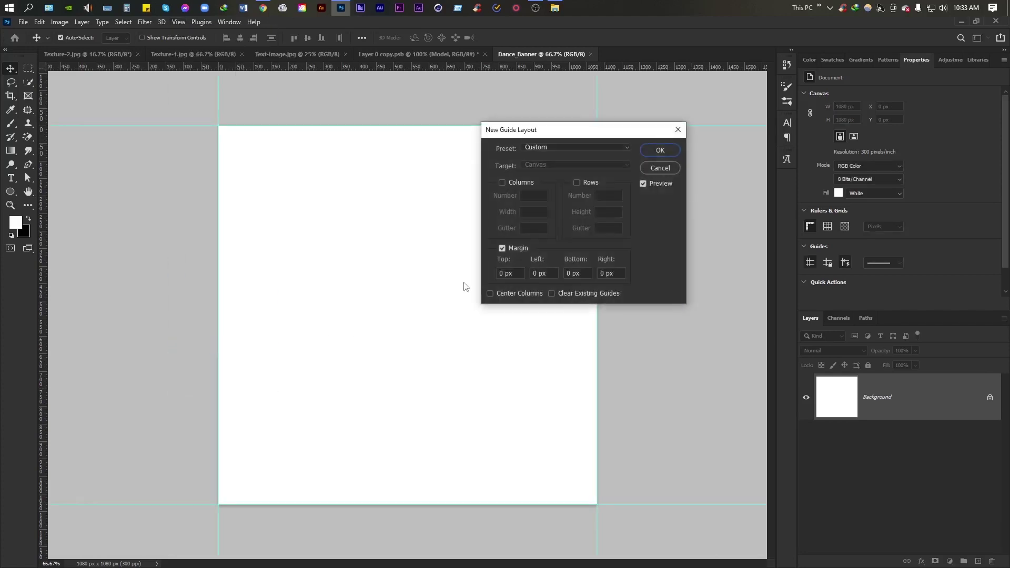
click(659, 150)
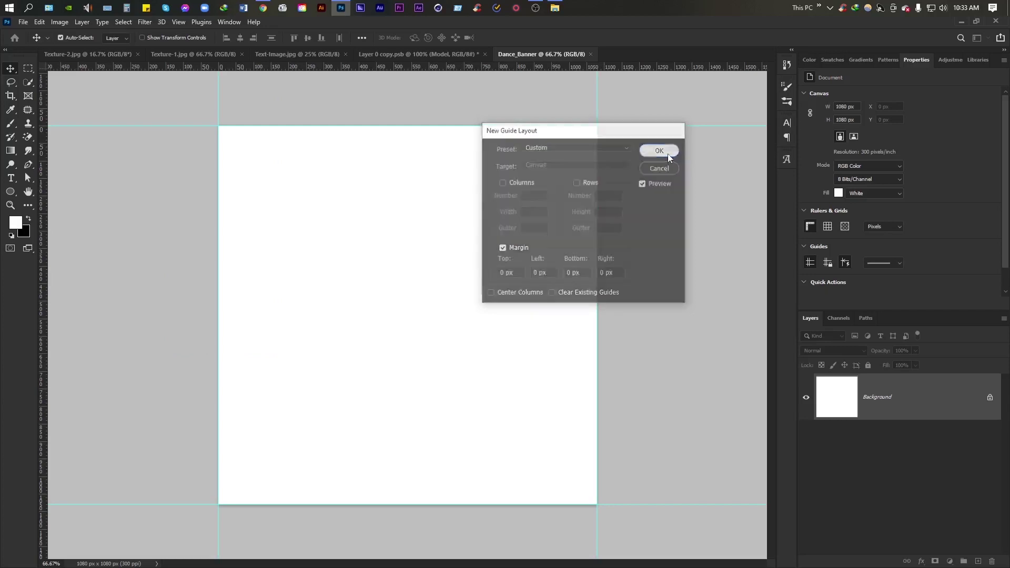
click(182, 24)
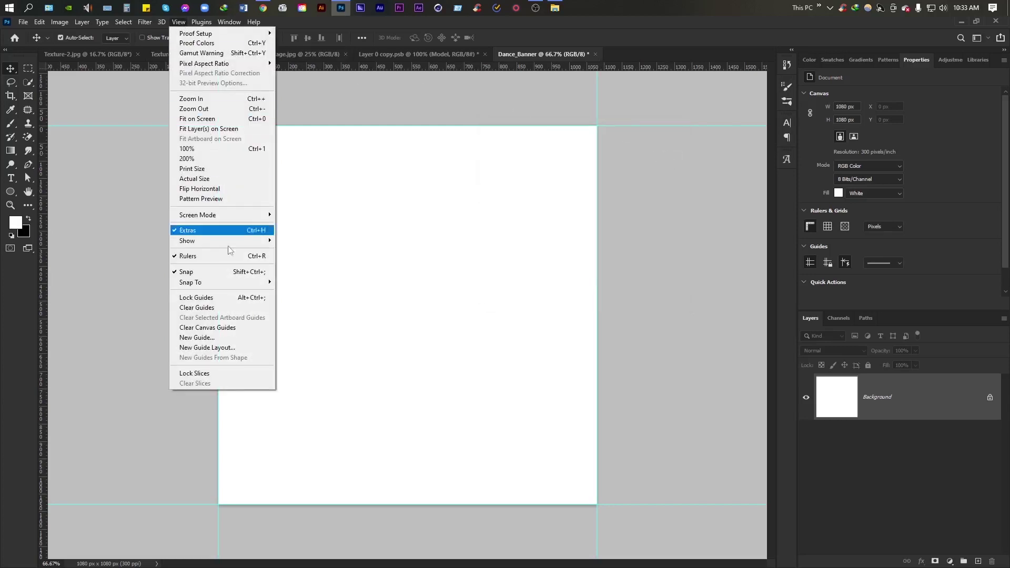
click(226, 347)
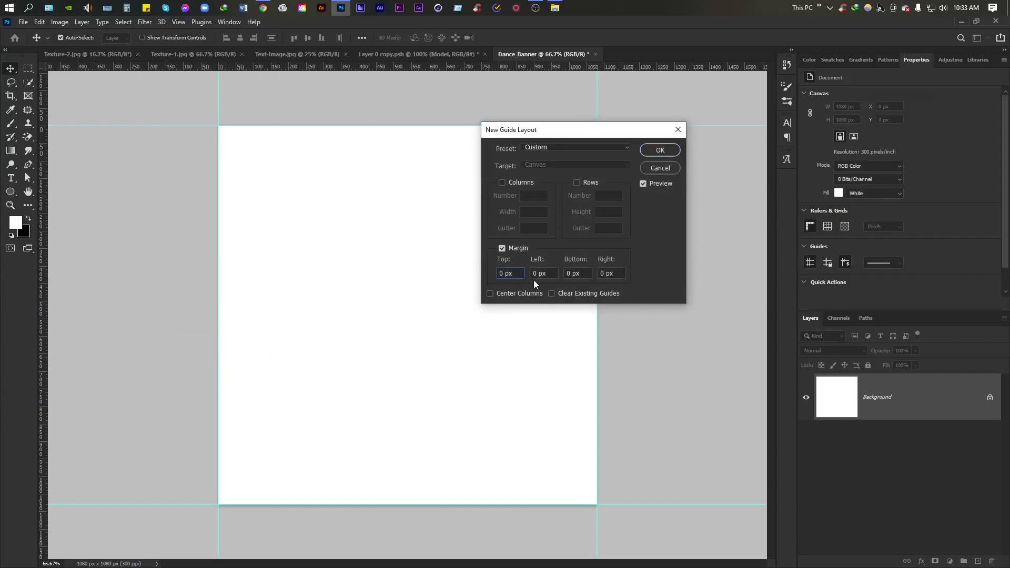
text(50)
key(Tab)
text(50)
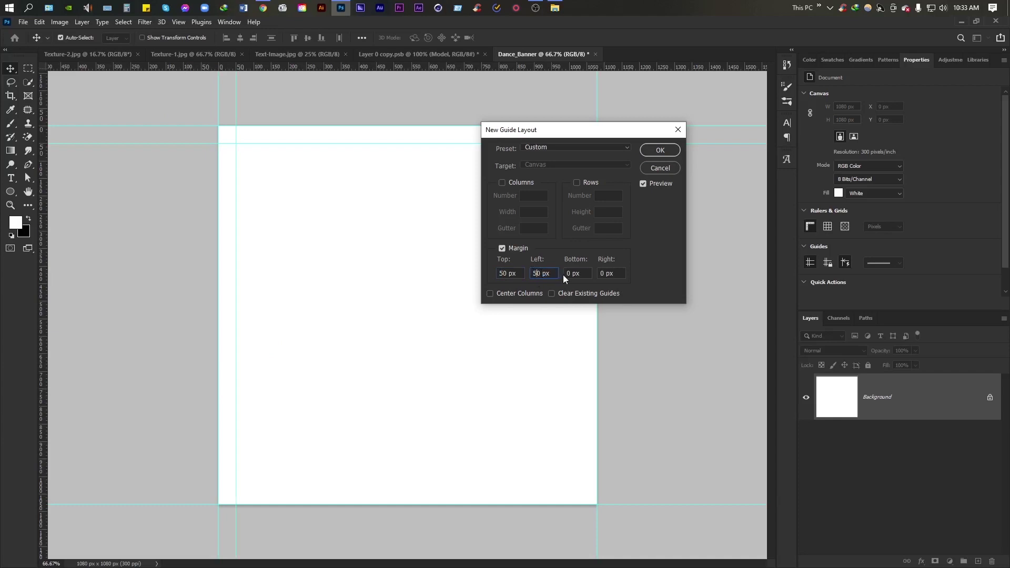
key(Tab)
click(567, 273)
text(5)
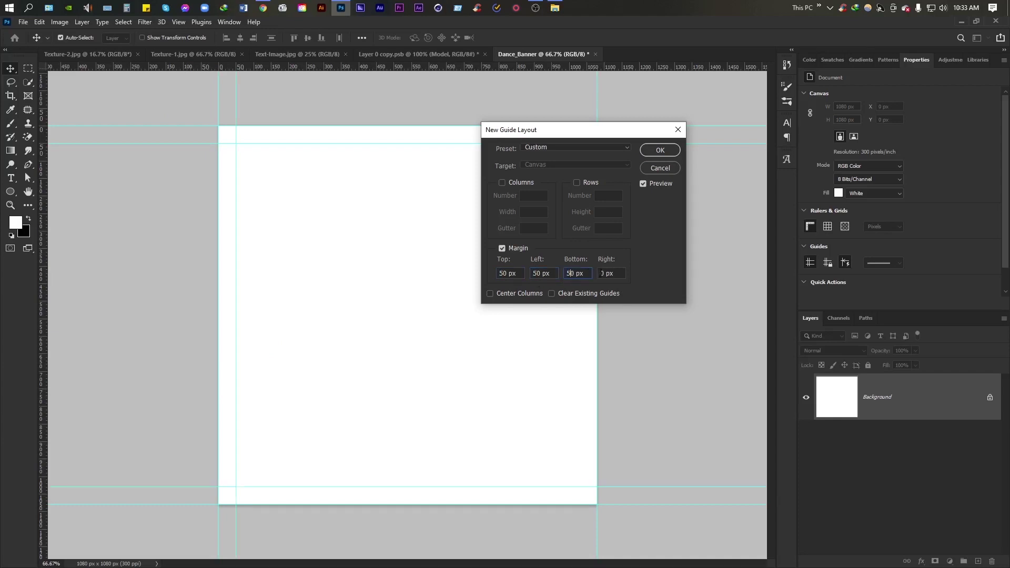
text(5)
click(660, 150)
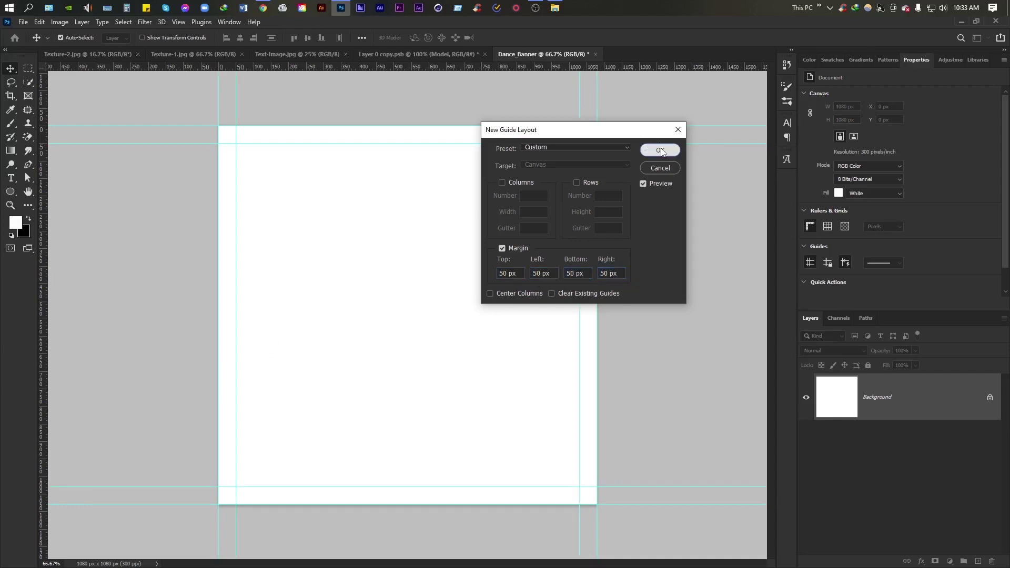
Step: Draw an orange-gold filled rectangle covering the whole canvas
click(13, 193)
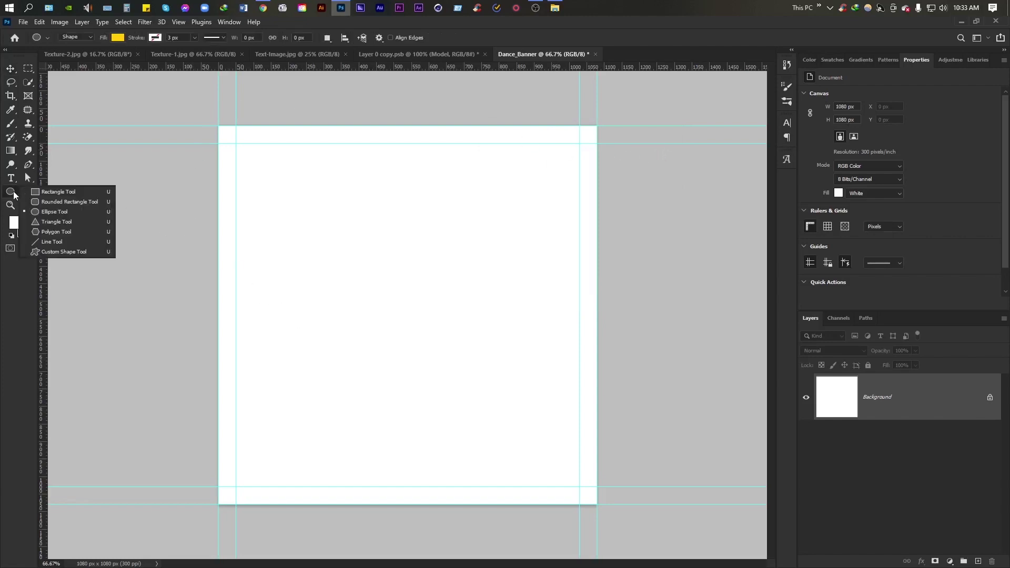
click(54, 193)
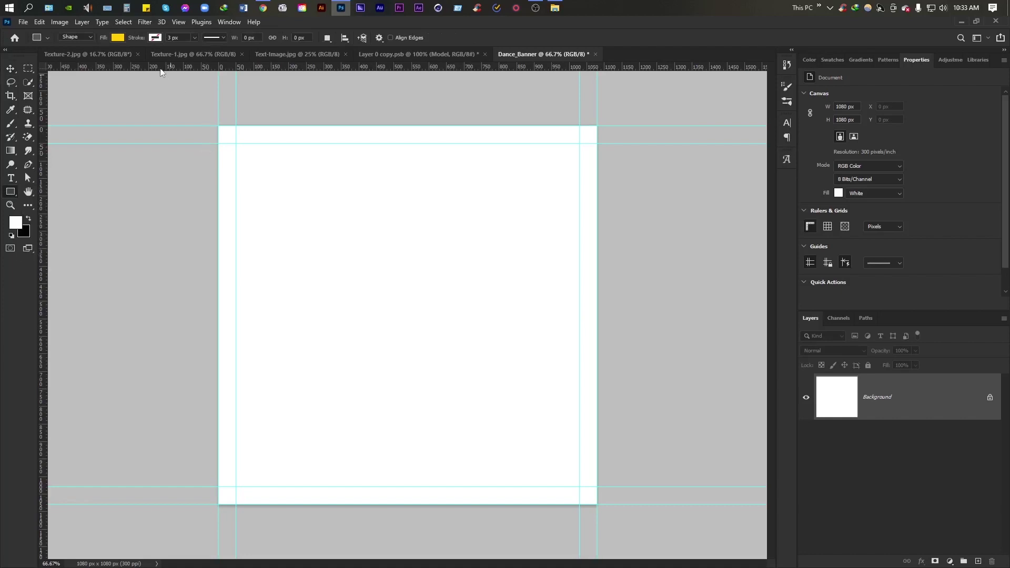
click(118, 38)
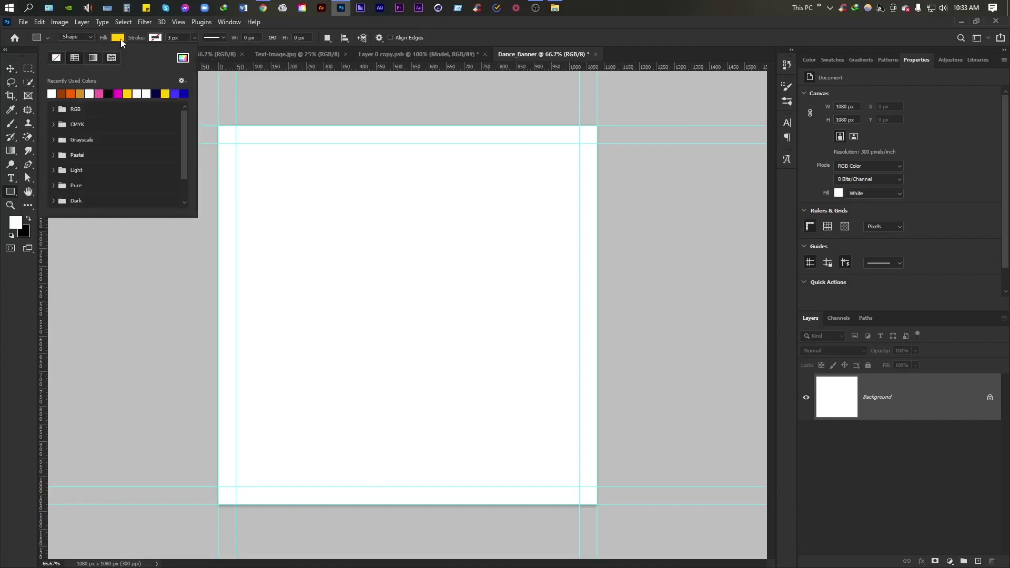
click(80, 93)
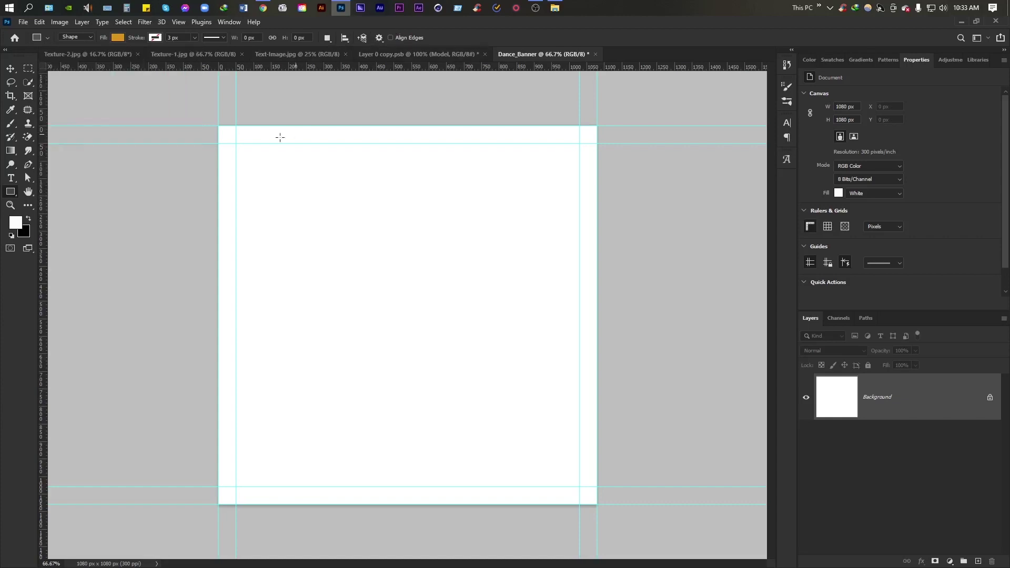
drag(217, 127, 595, 501)
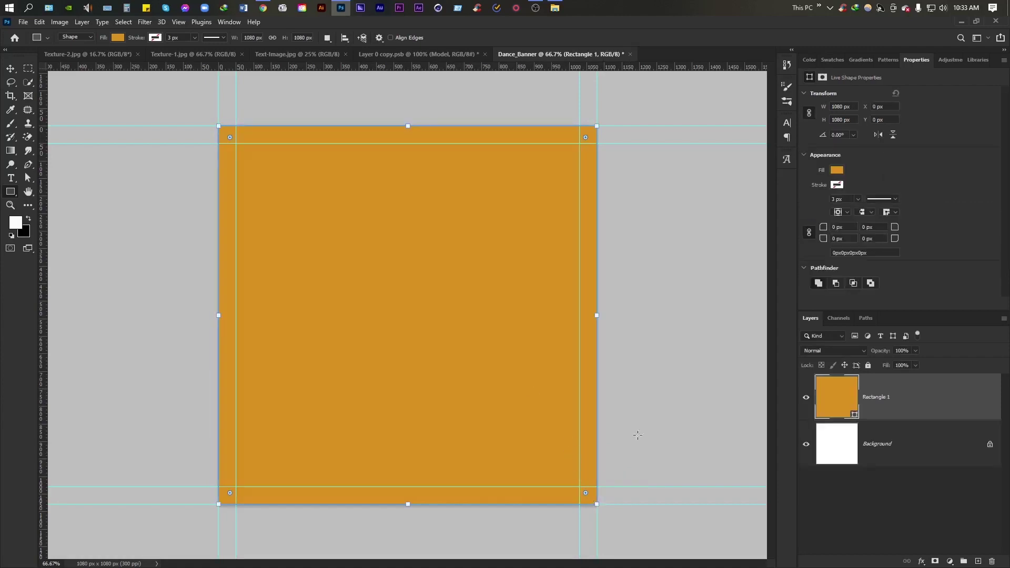
Step: Delete the white Background layer and rename the rectangle layer BG
click(942, 456)
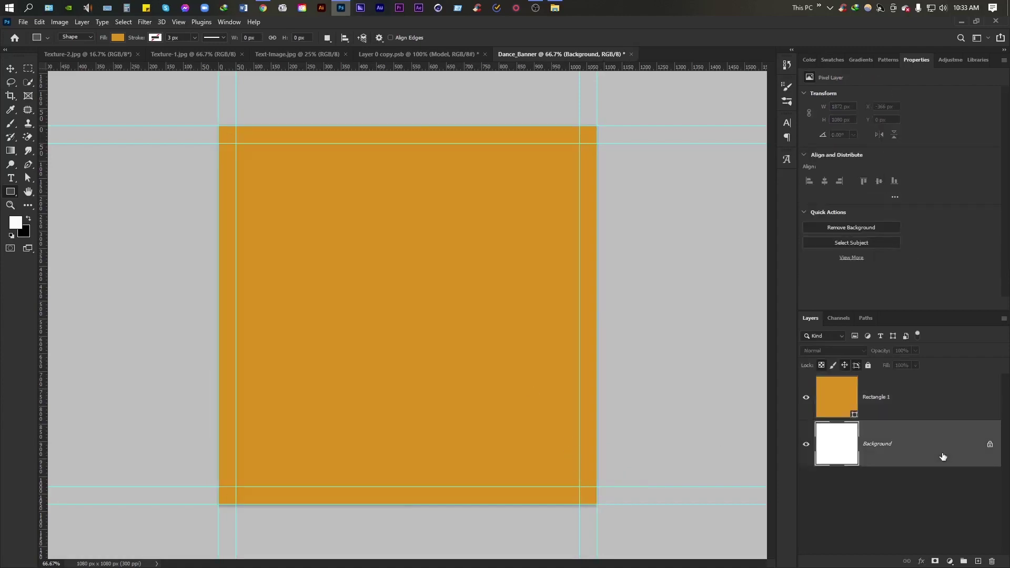
key(Delete)
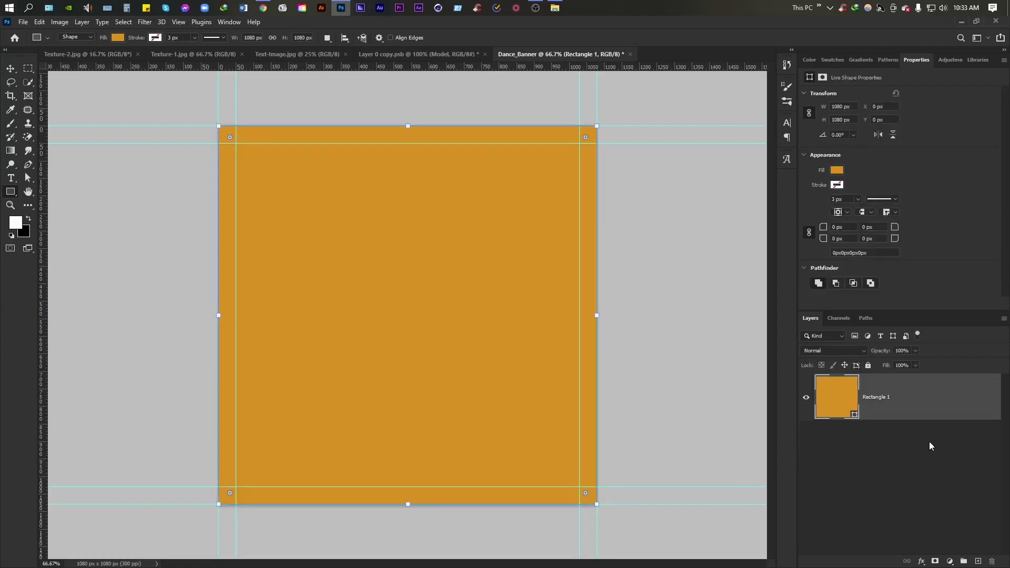
double_click(874, 397)
text(BG)
key(Return)
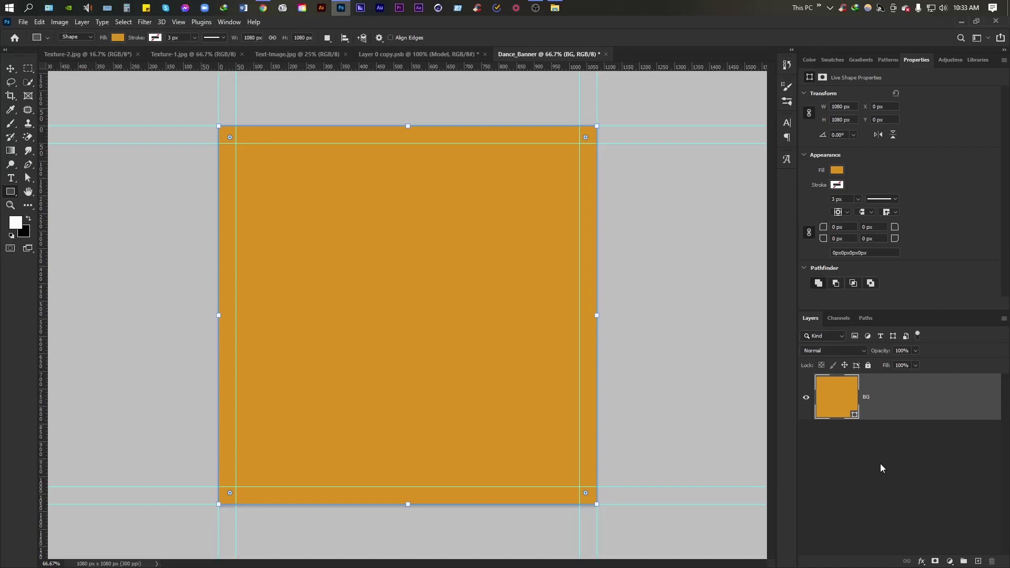
click(875, 449)
click(874, 405)
click(921, 561)
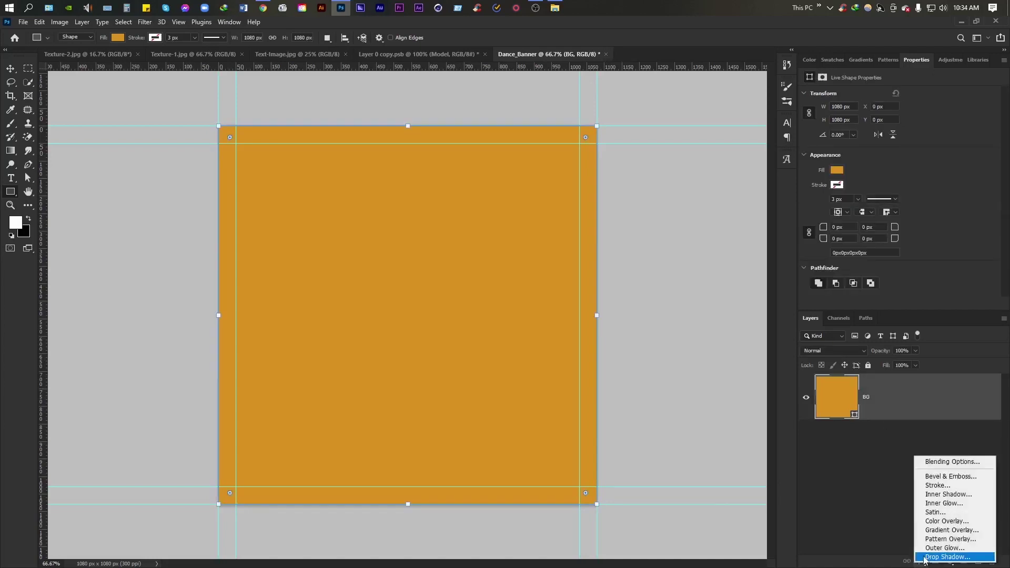
Step: Add a dithered gradient overlay to BG with its start stop set to #ff6600
click(940, 531)
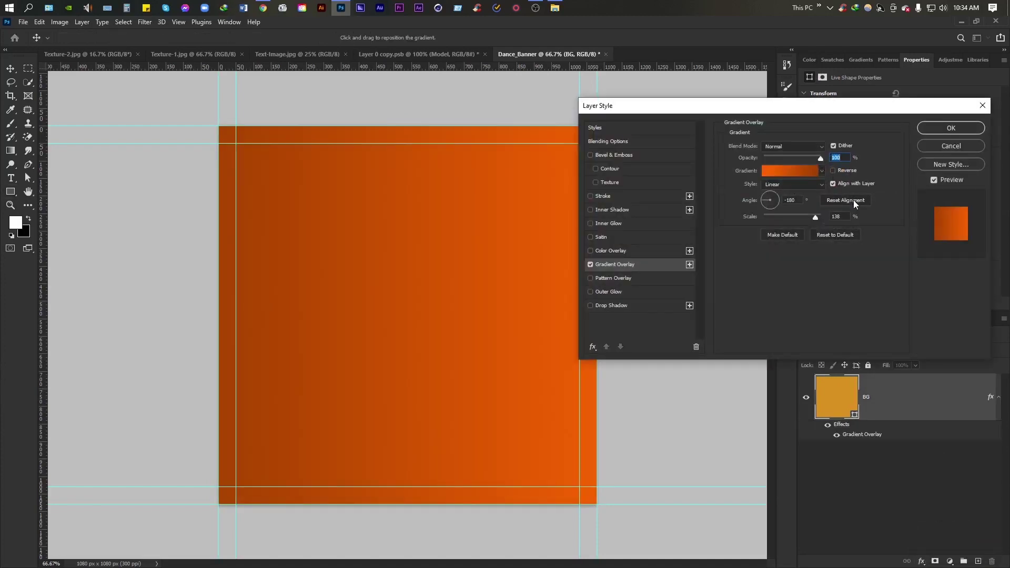
click(840, 238)
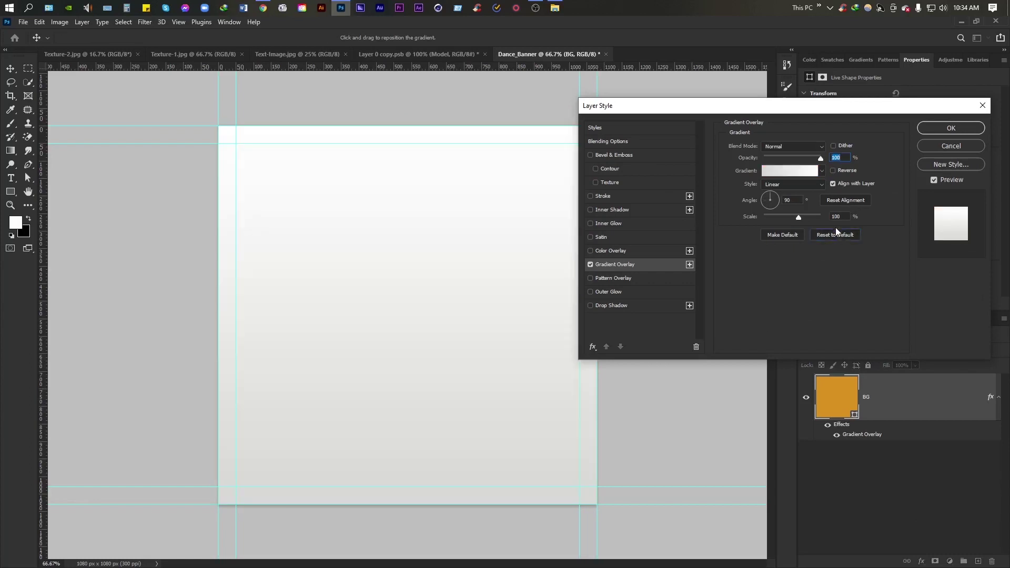
click(833, 146)
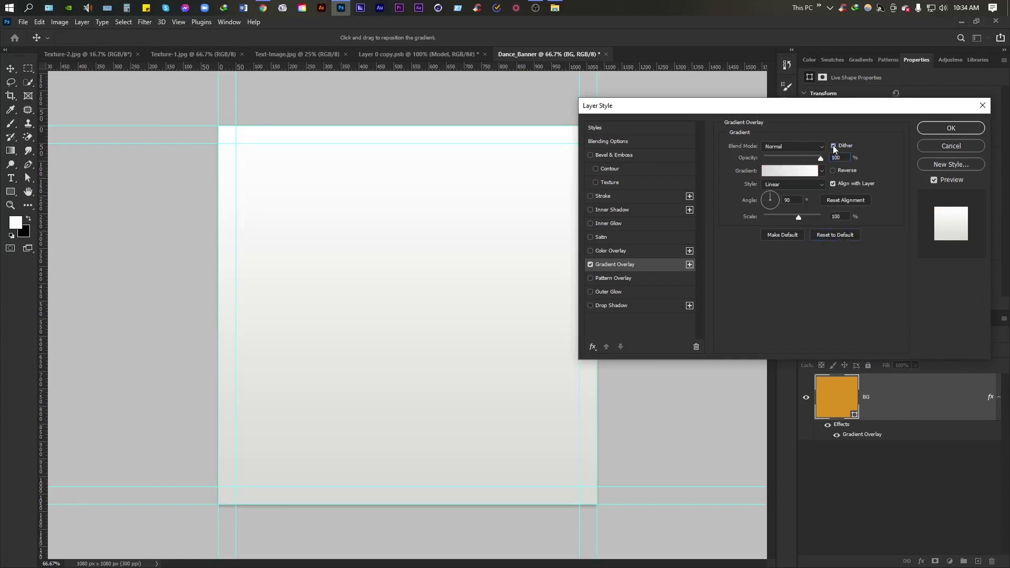
click(785, 171)
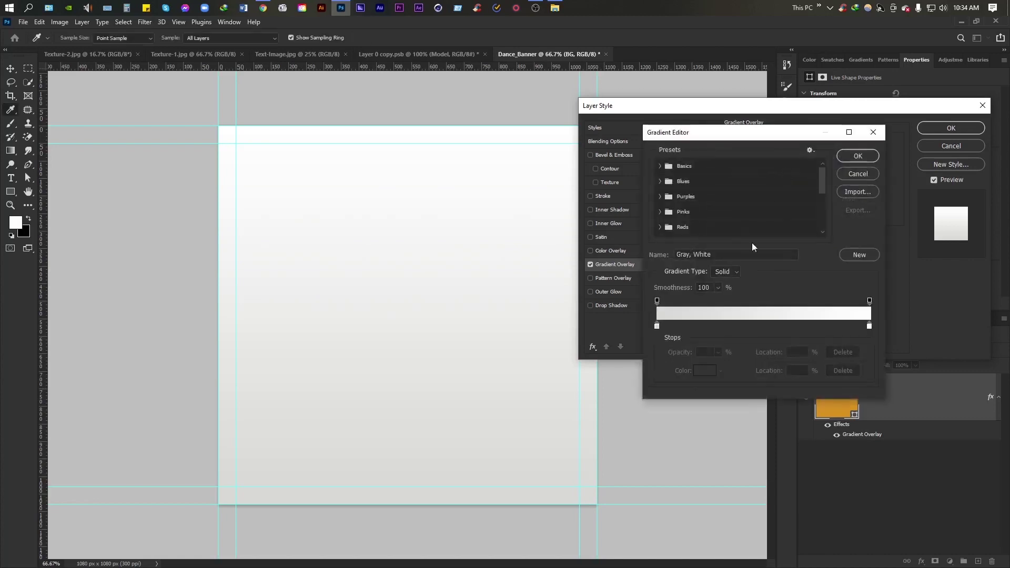
click(657, 326)
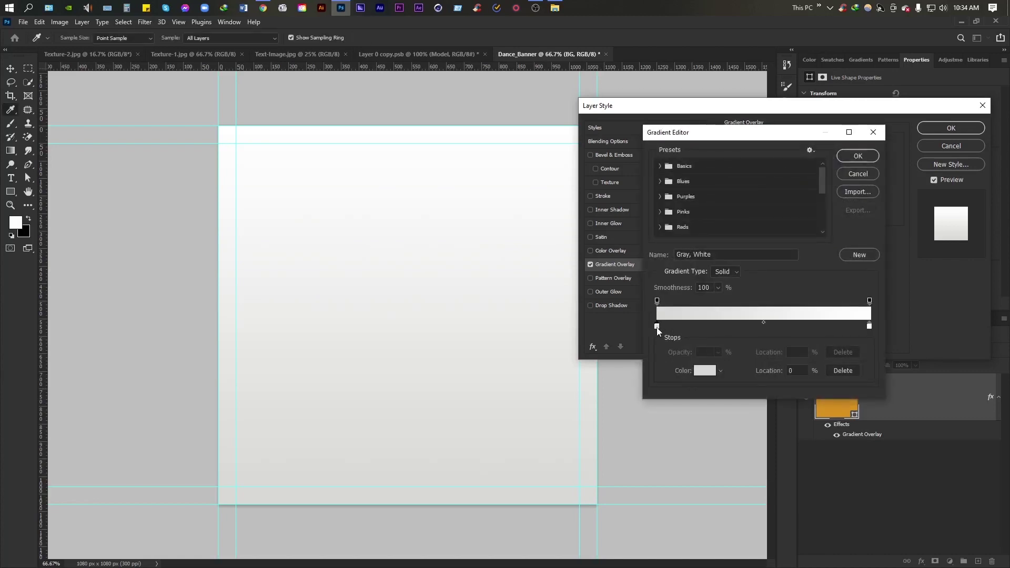
click(703, 371)
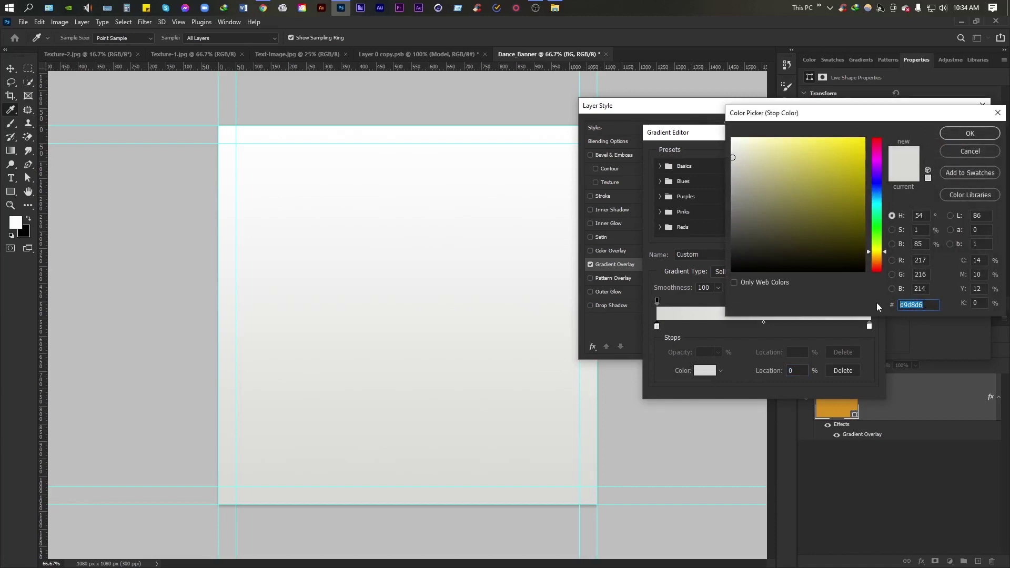
text(ff)
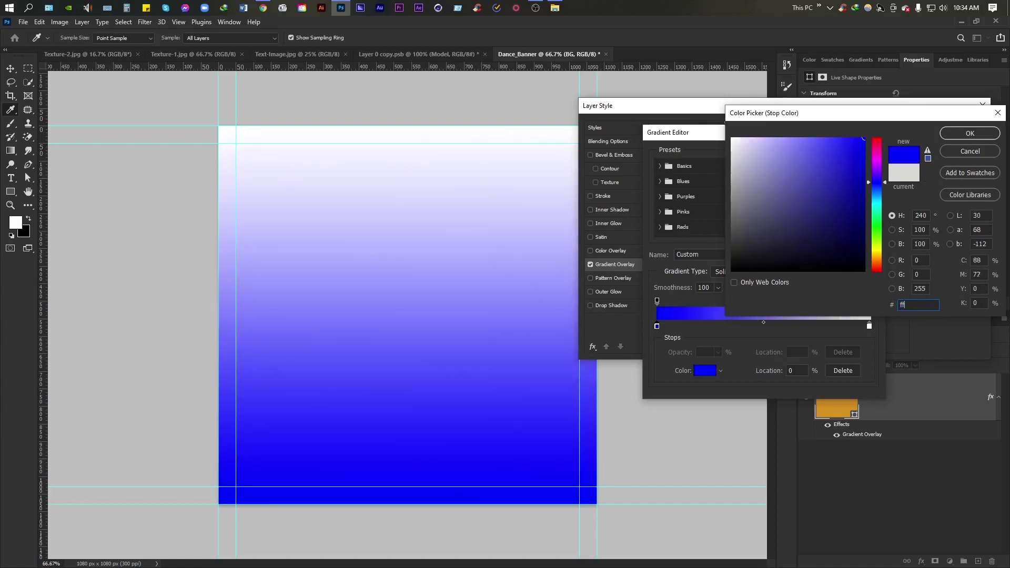
text(66)
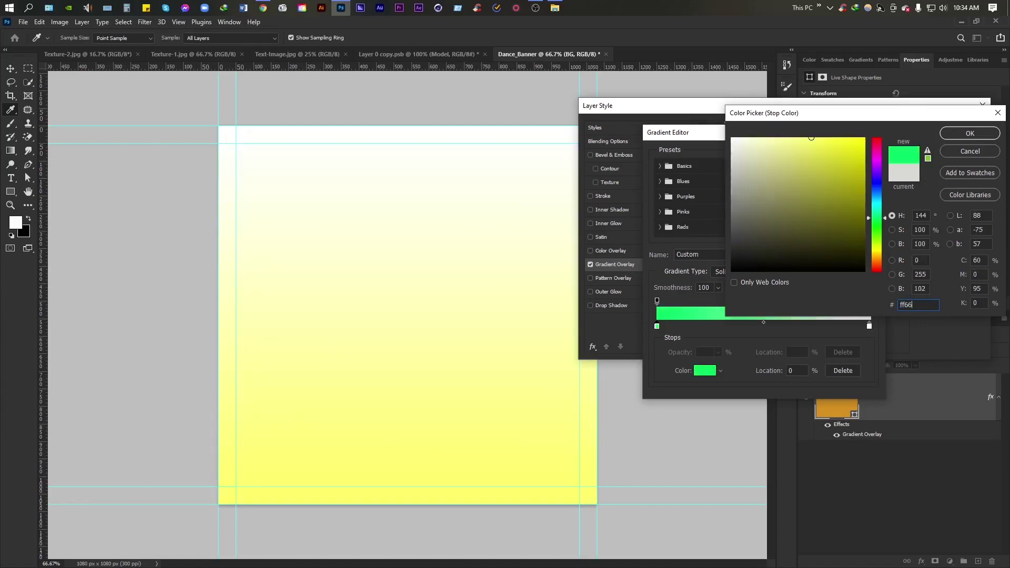
text(600)
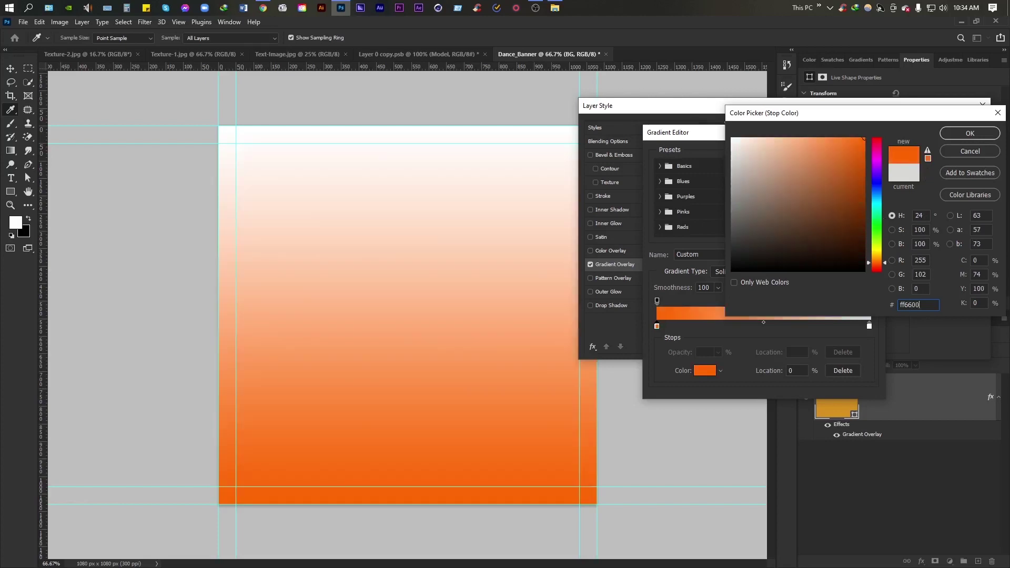
click(970, 133)
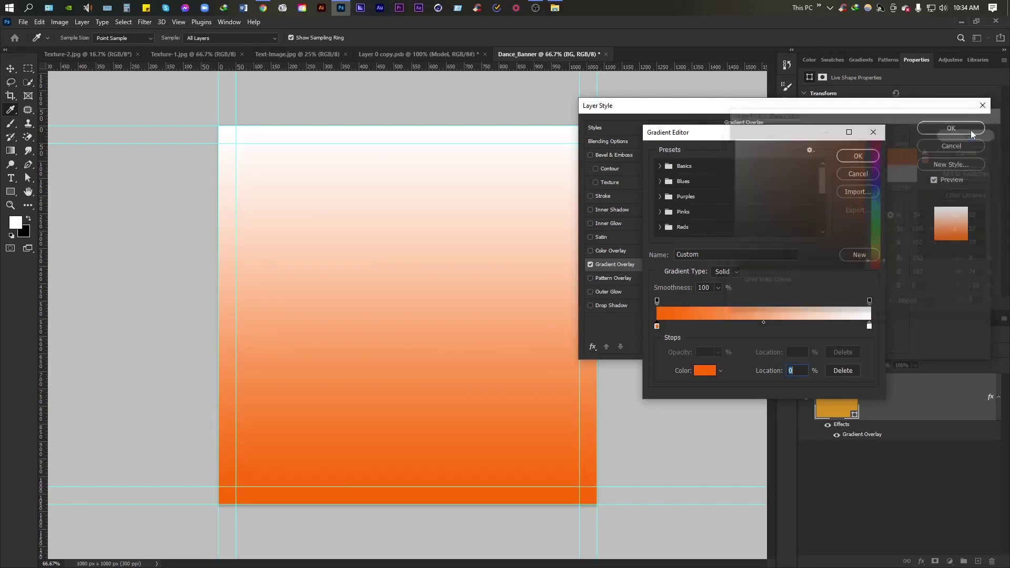
Step: Set the gradient's end stop to dark orange #a34100 and keep the edited gradient
click(869, 326)
click(705, 371)
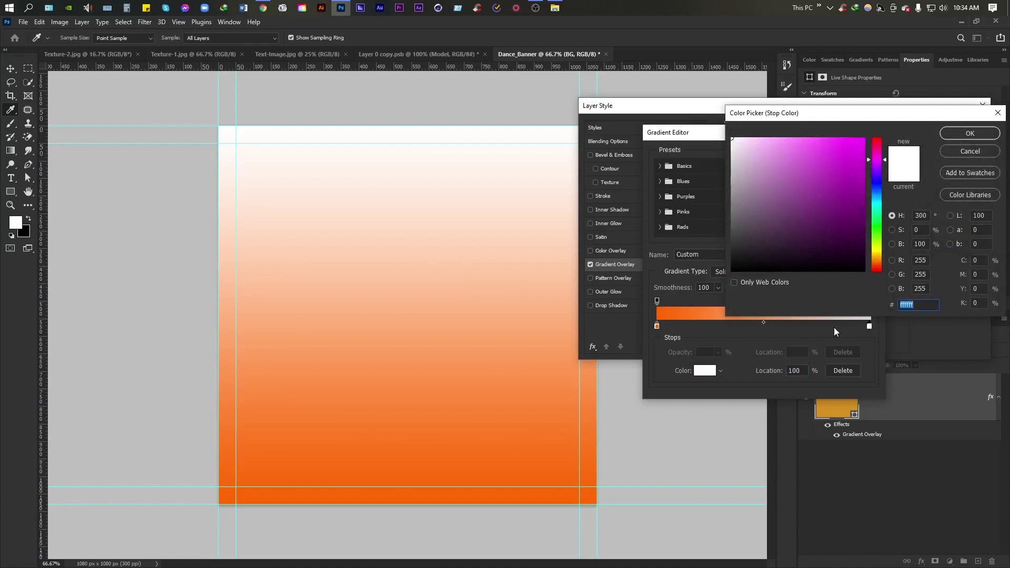
text(a)
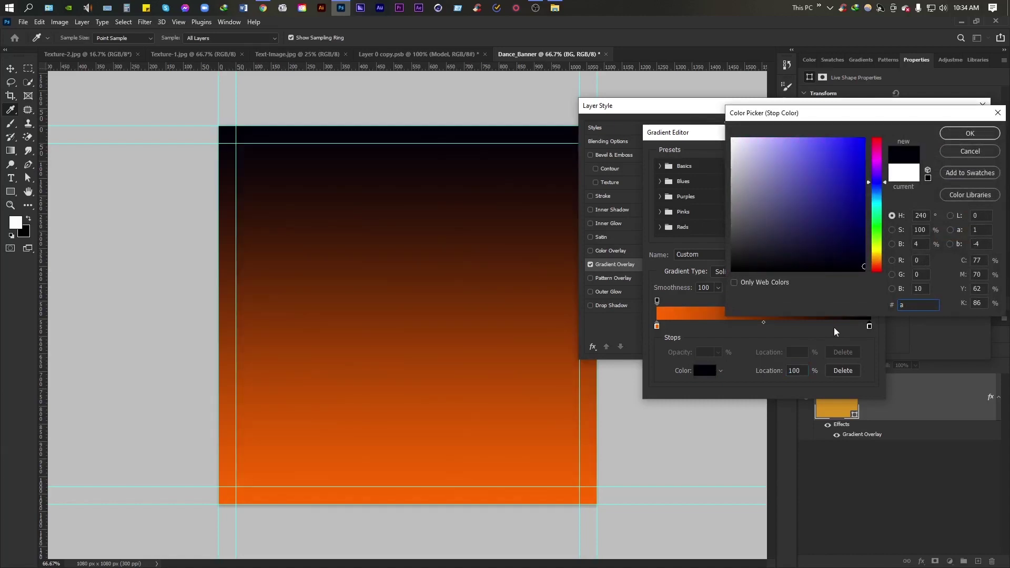
text(341)
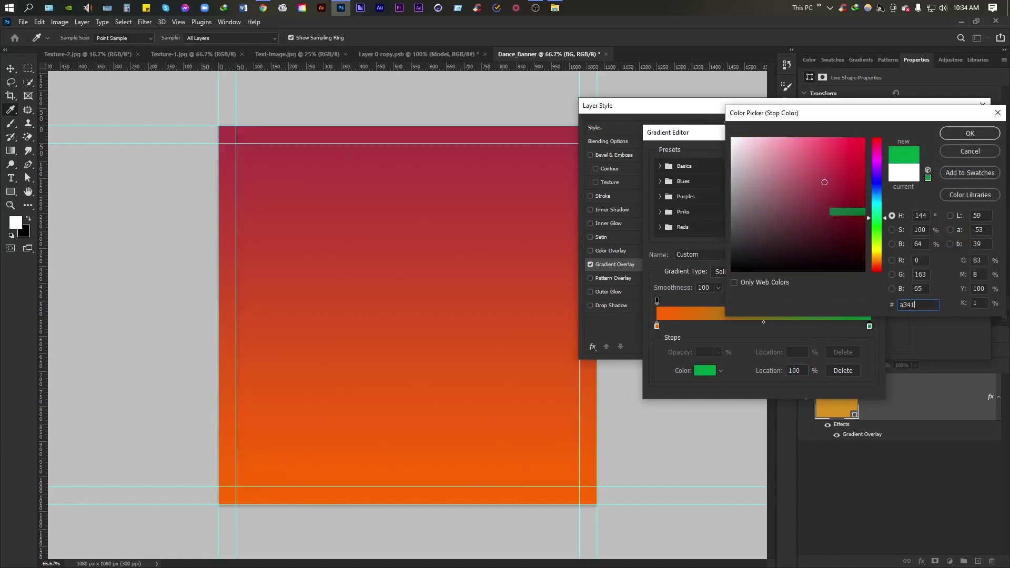
text(00)
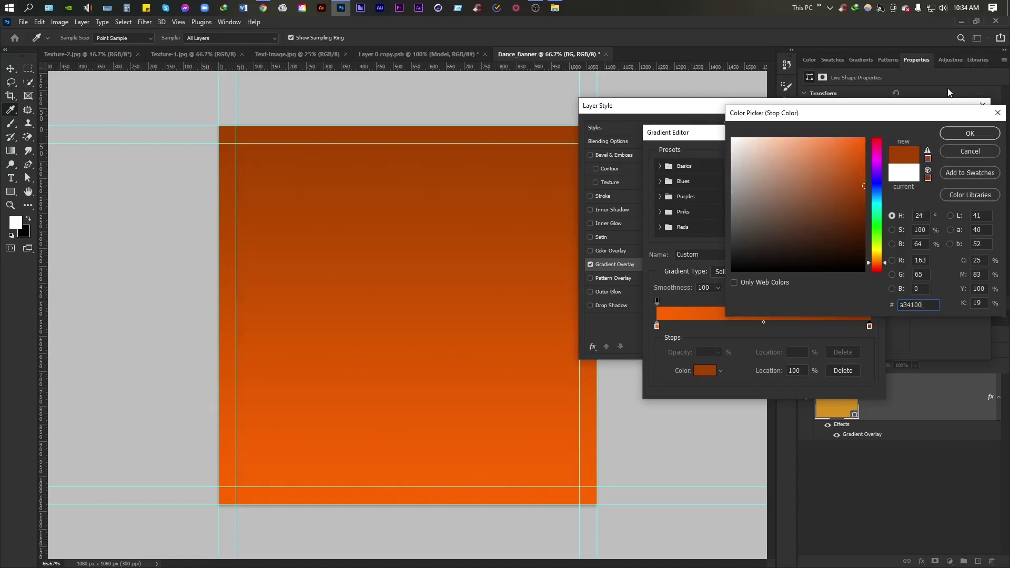
click(970, 133)
click(857, 156)
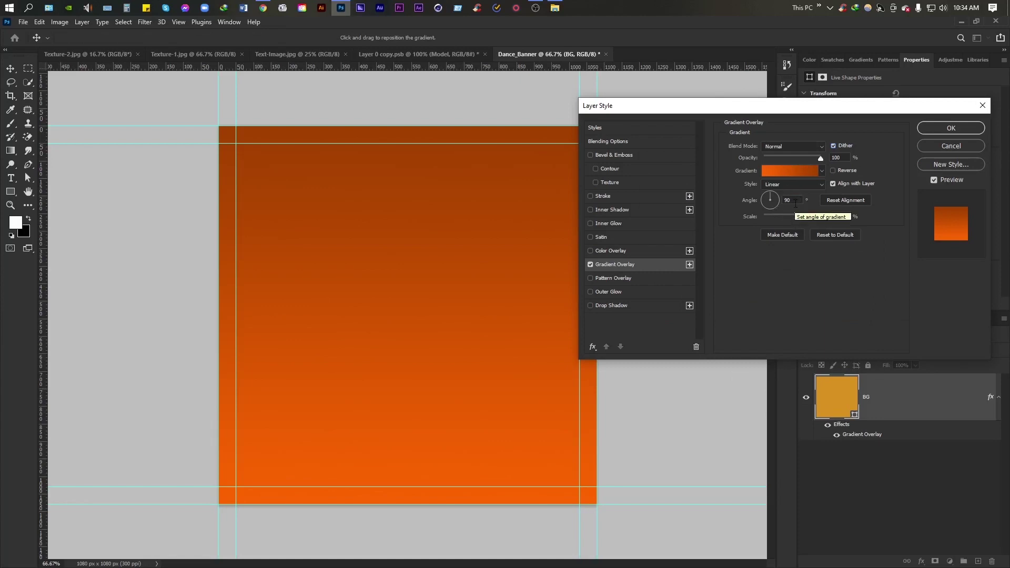
Step: Set the BG gradient overlay to -180° angle and 138% scale, then apply it
double_click(795, 203)
double_click(789, 200)
text(-)
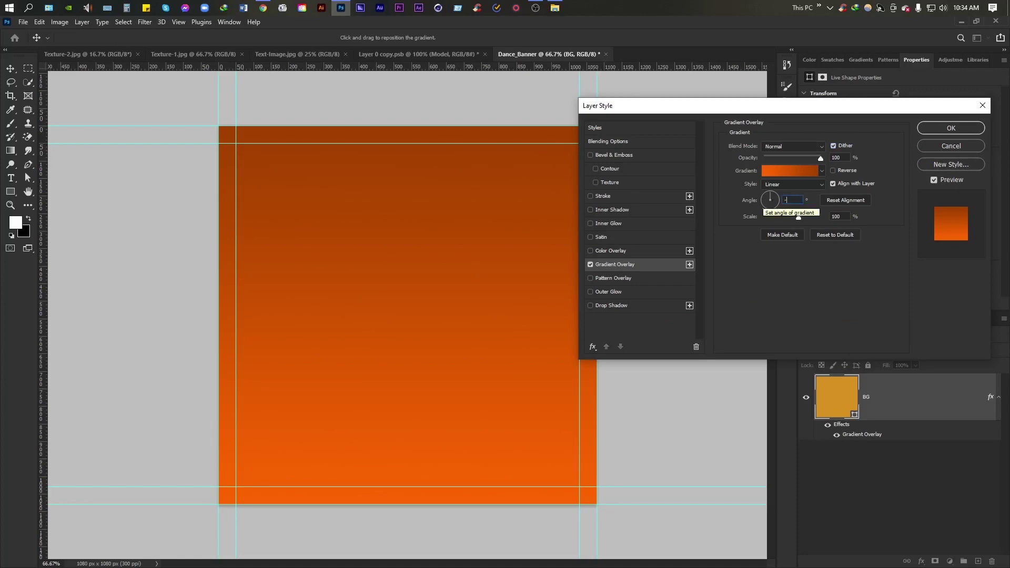
text(1)
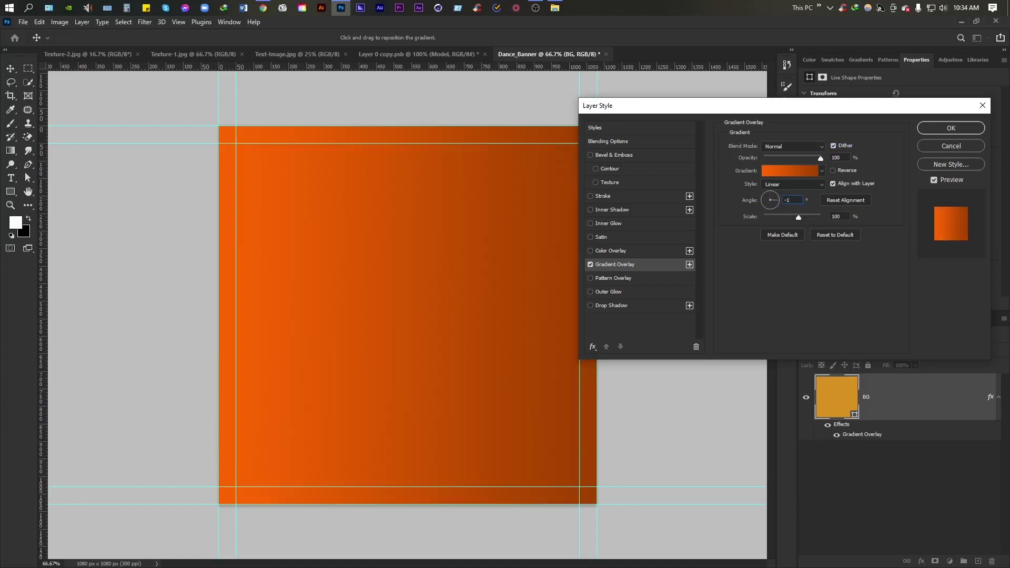
text(80)
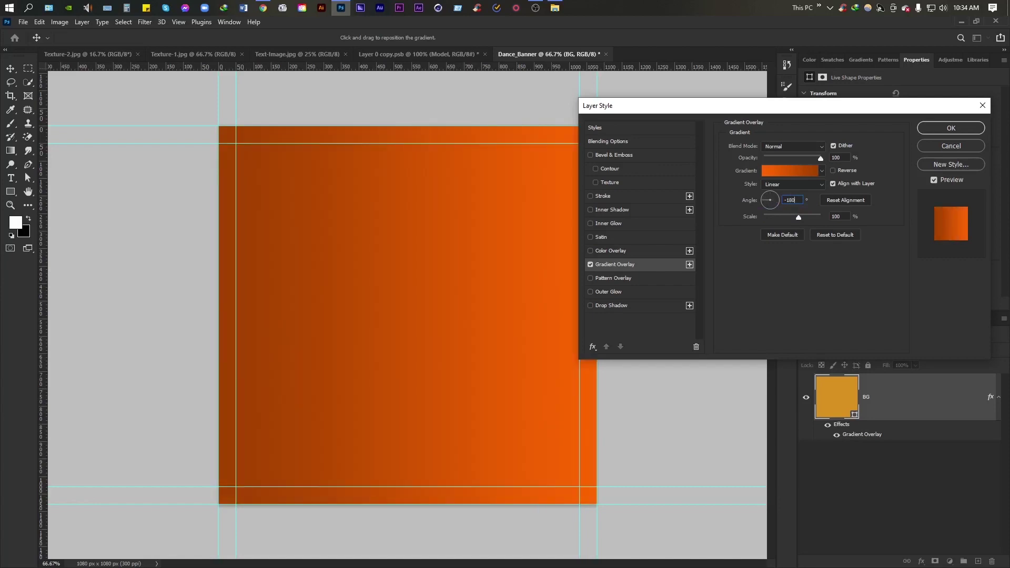
double_click(838, 216)
text(13)
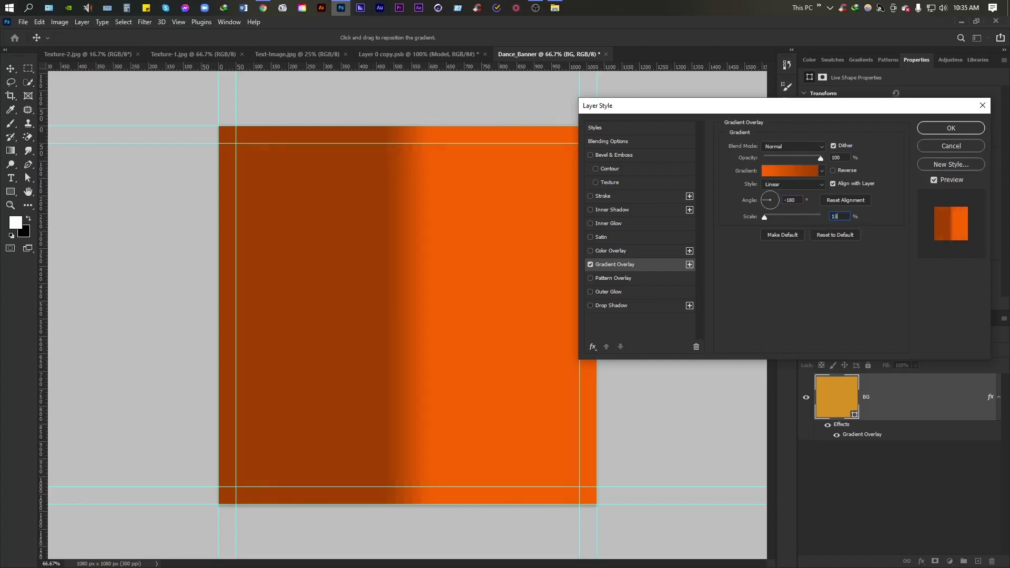
text(8)
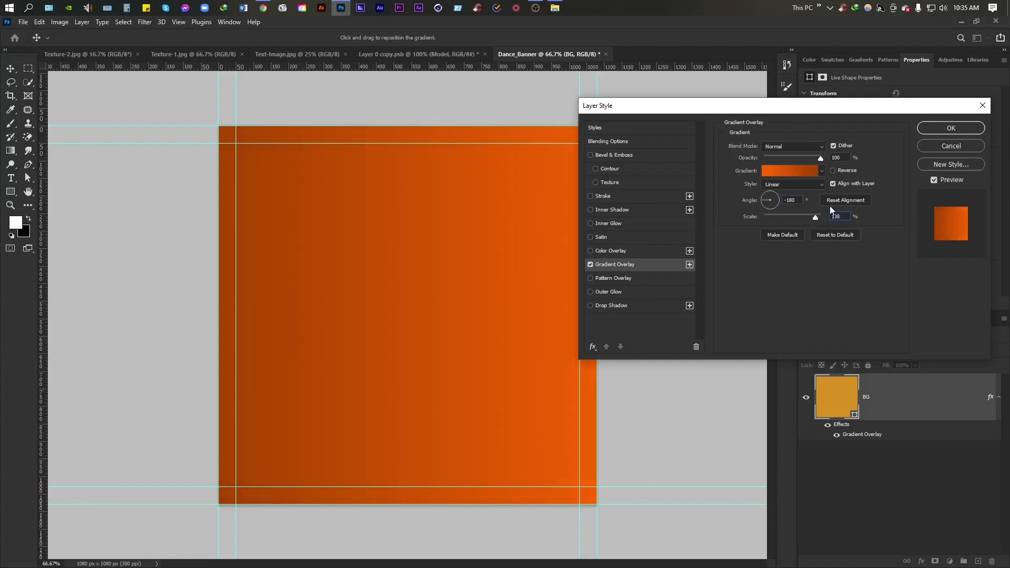
click(949, 130)
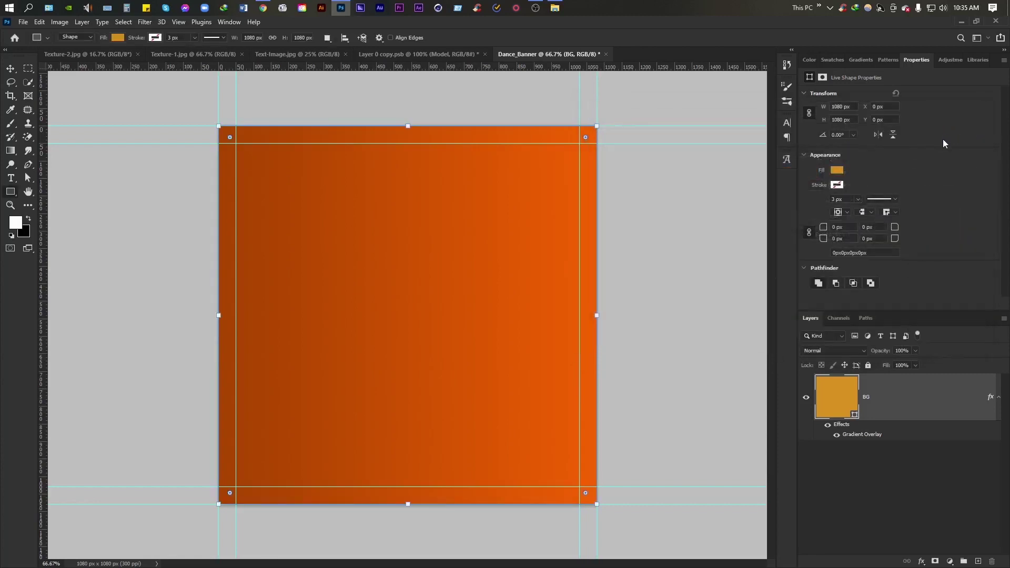
Step: Drag the red splatter texture from Texture-1.jpg into Dance_Banner as a new layer
click(998, 401)
click(887, 484)
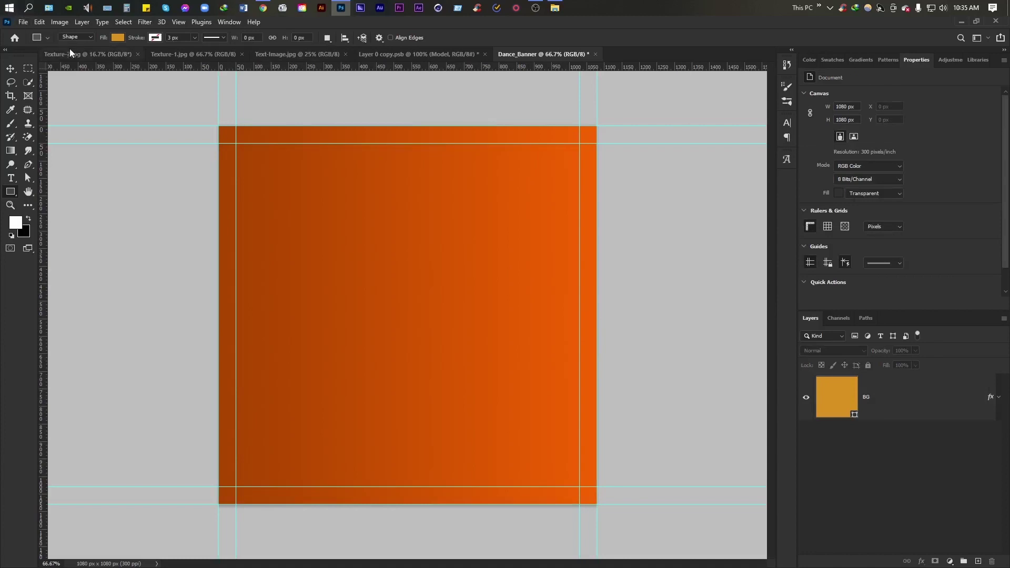
click(164, 55)
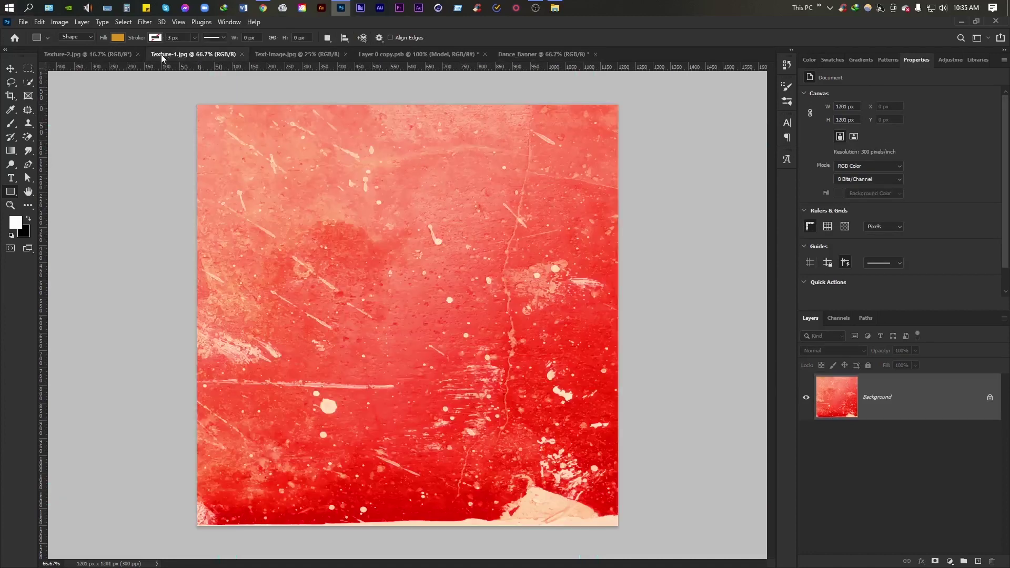
click(11, 69)
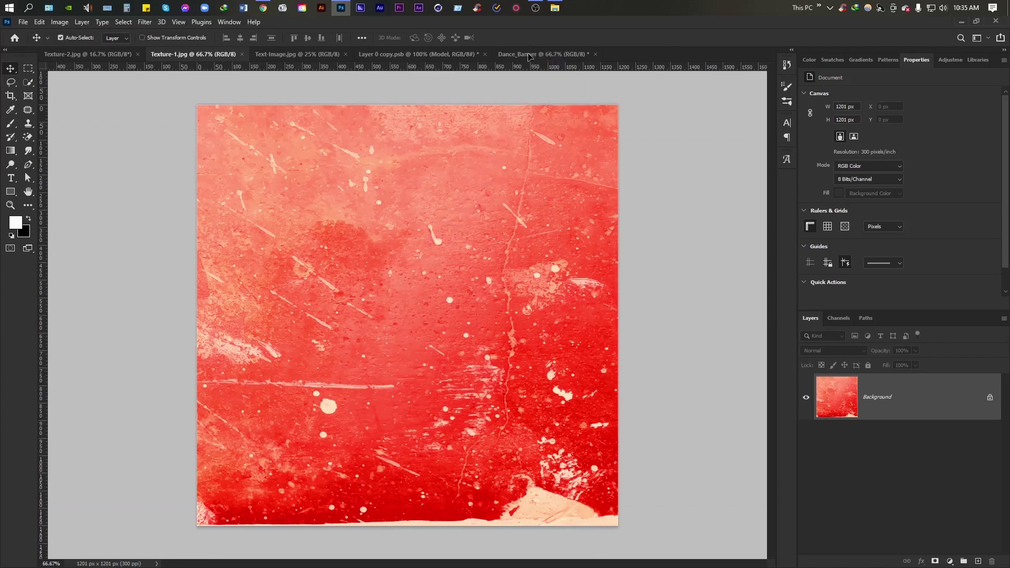
drag(441, 226, 456, 189)
drag(420, 300, 420, 300)
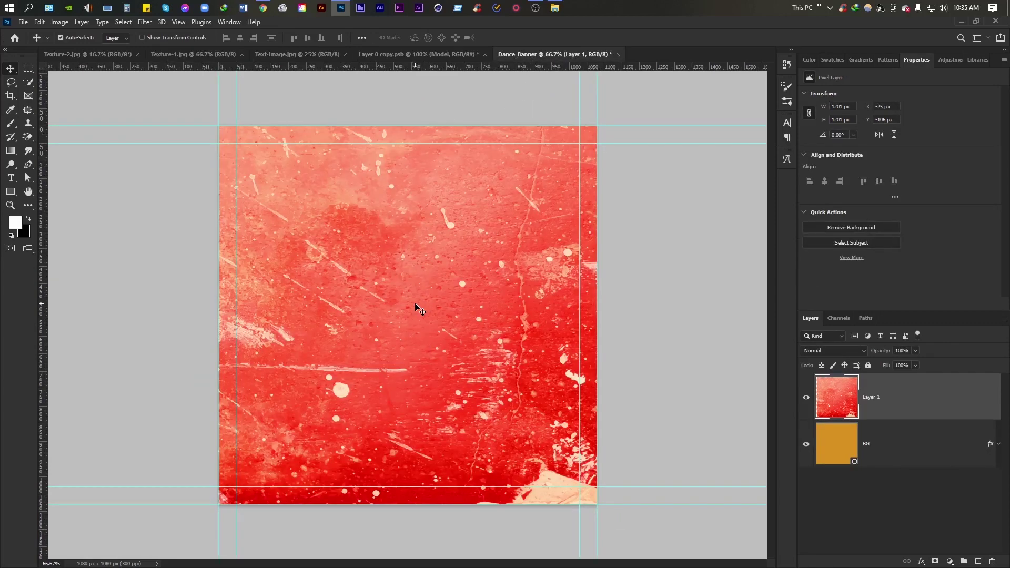
Step: Scale the red texture layer with Free Transform to fill the canvas
key(ctrl+t)
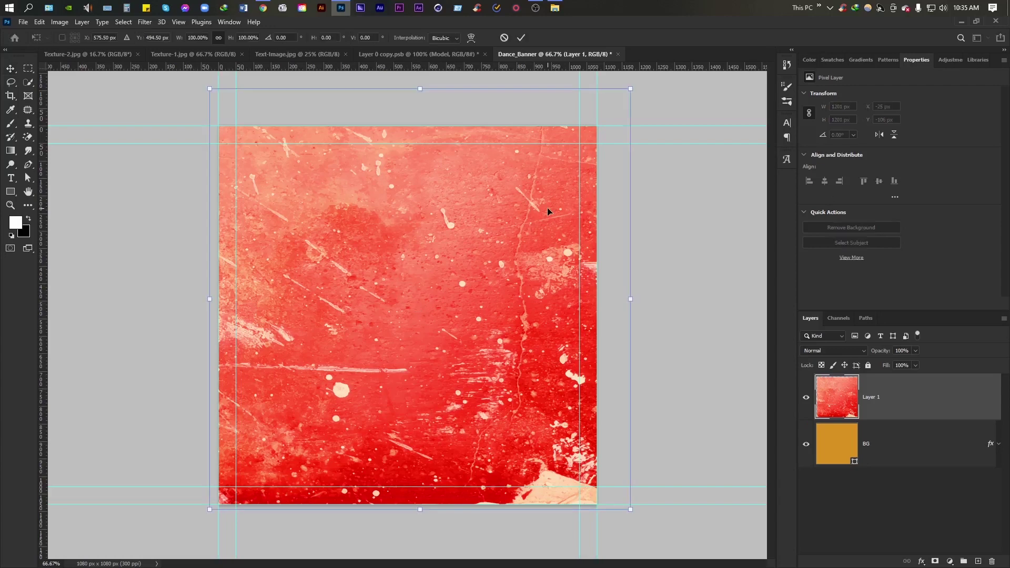
drag(629, 88, 616, 101)
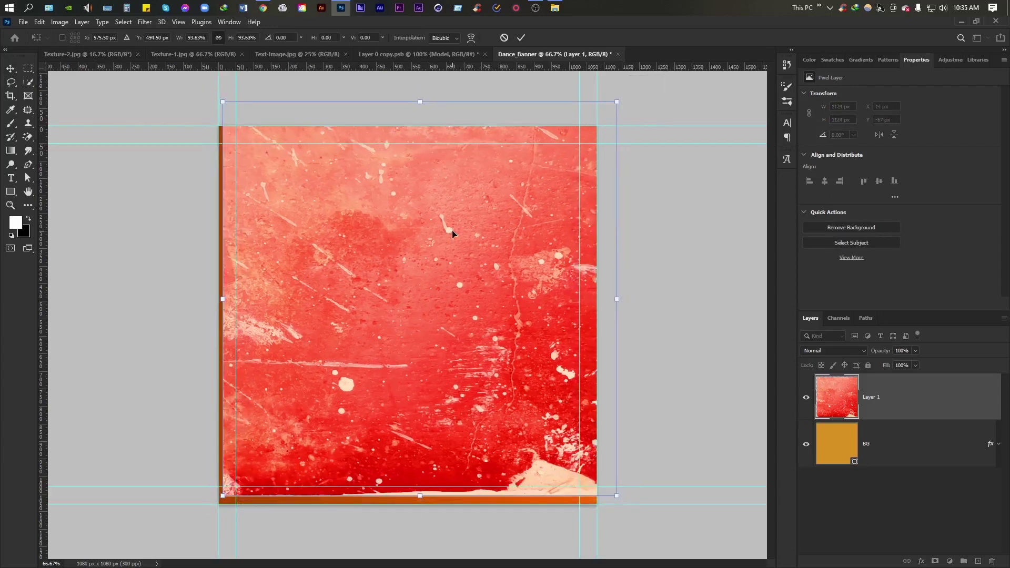
drag(449, 231, 443, 253)
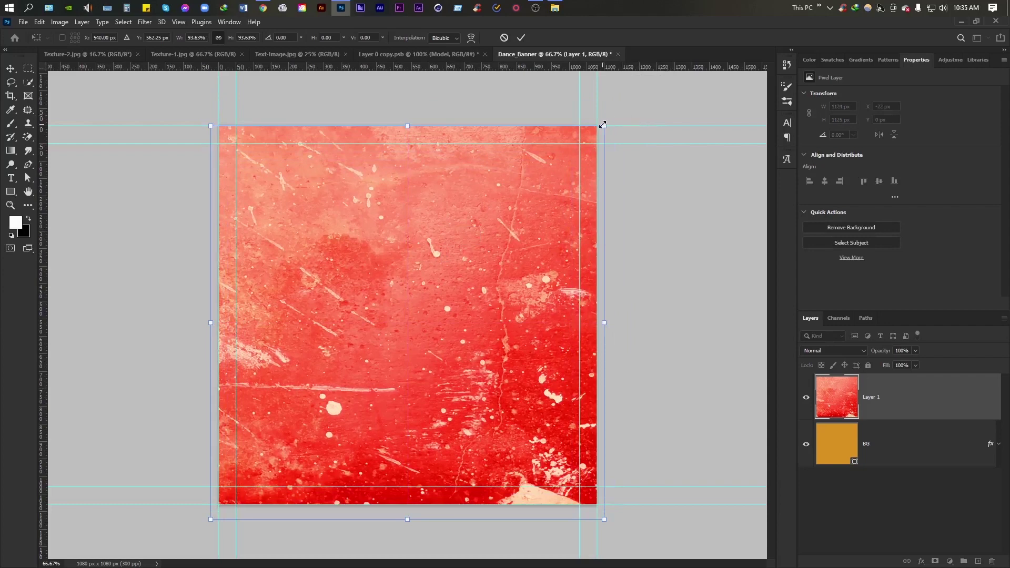
drag(603, 124, 595, 130)
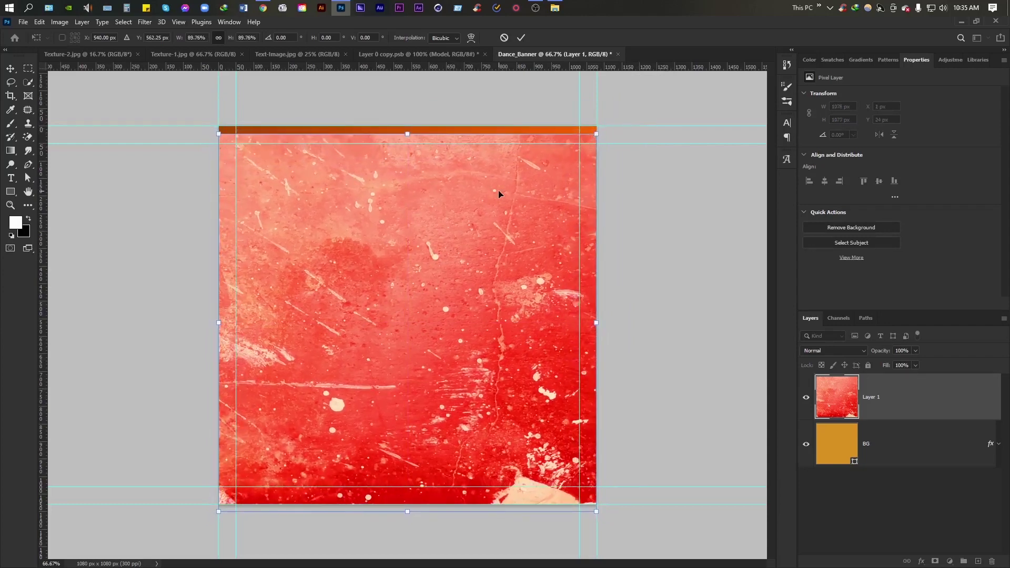
drag(498, 190, 492, 188)
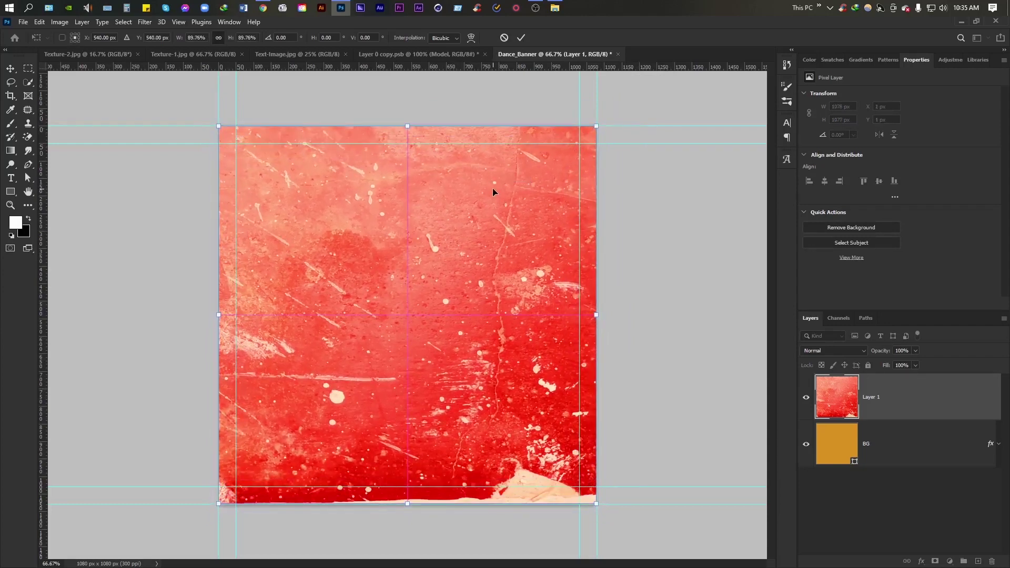
click(520, 38)
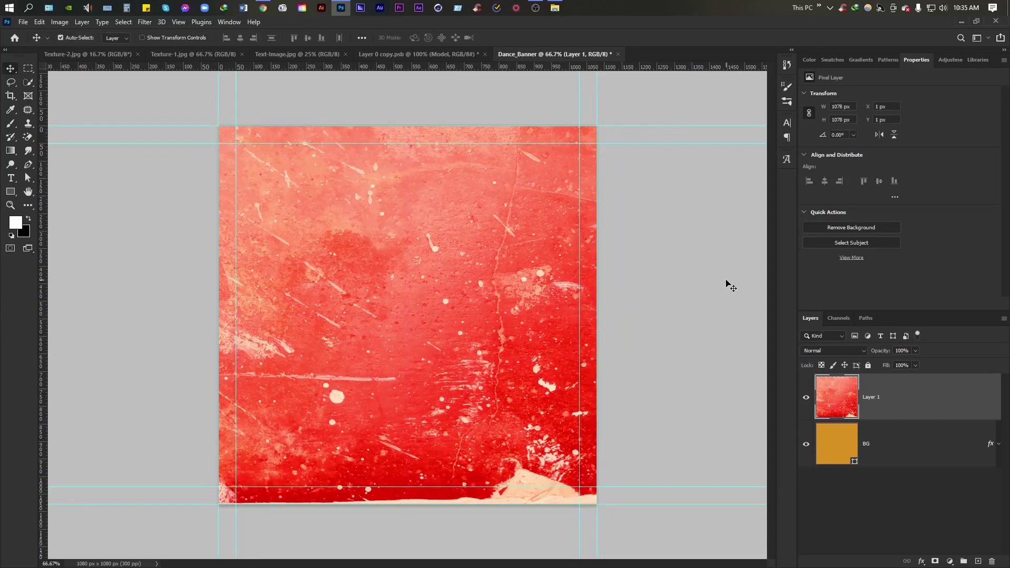
Step: Set the red texture layer to Soft Light blend mode with 55% fill
click(841, 350)
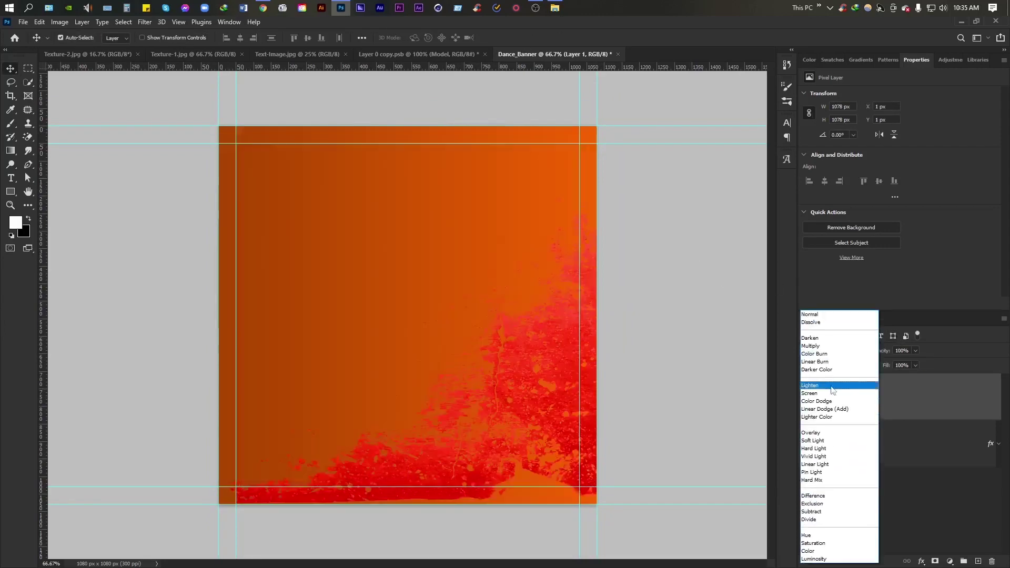
click(822, 440)
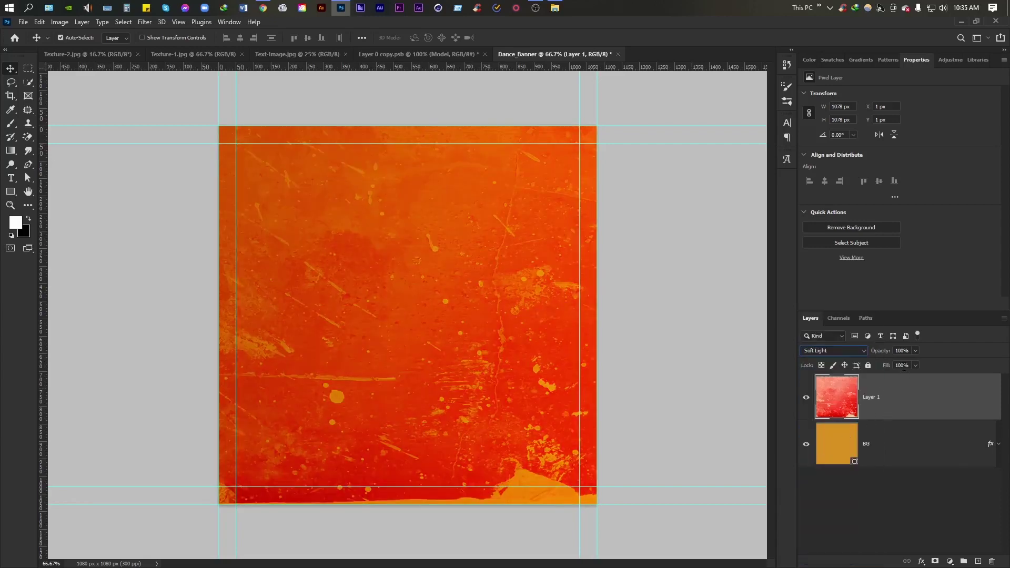
click(902, 365)
text(55)
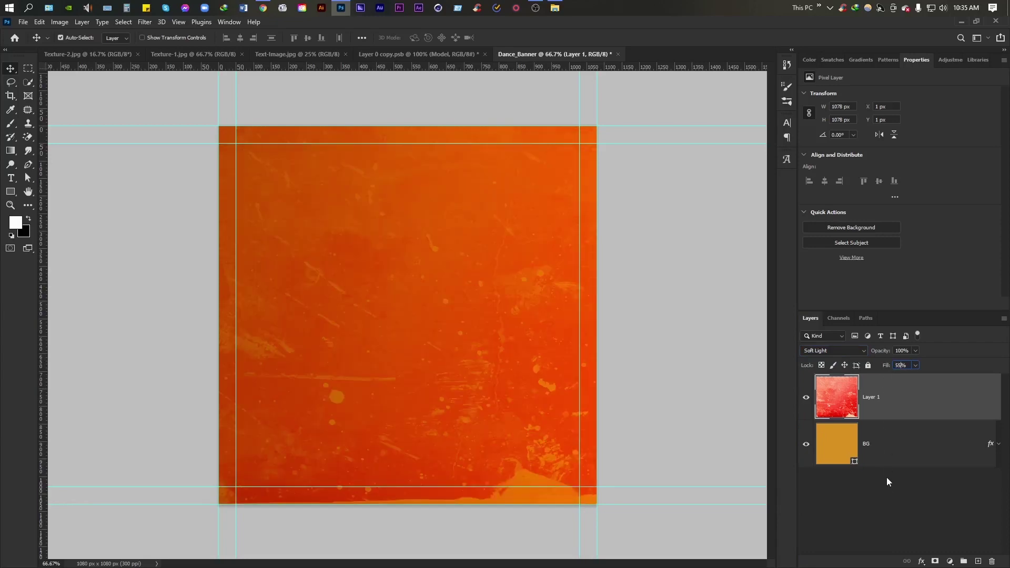
click(886, 484)
click(887, 409)
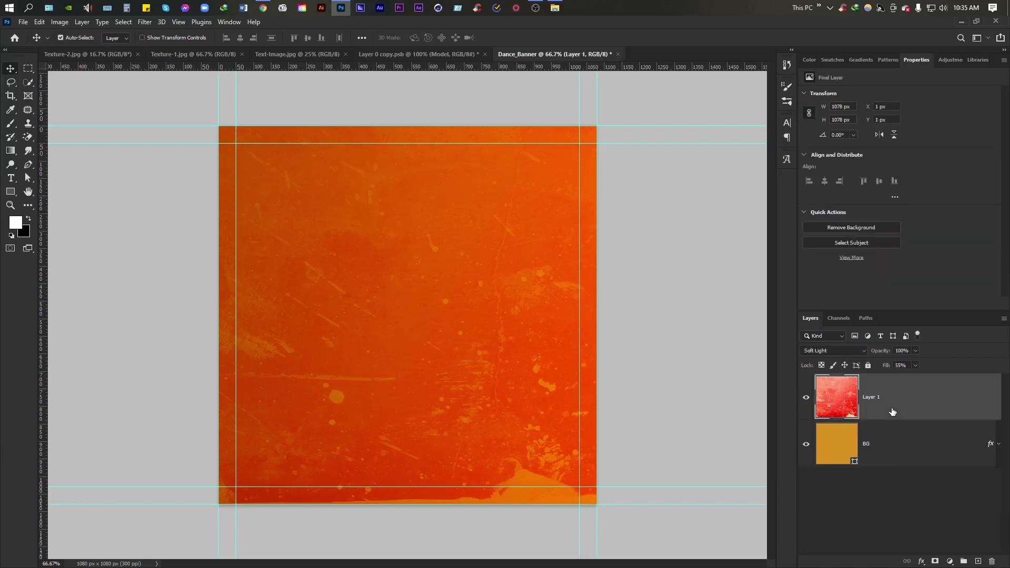
Step: Rename the texture layer Texture-01 and convert it to a smart object
double_click(872, 397)
text(T)
text(exture-01)
key(Return)
right_click(874, 398)
click(844, 270)
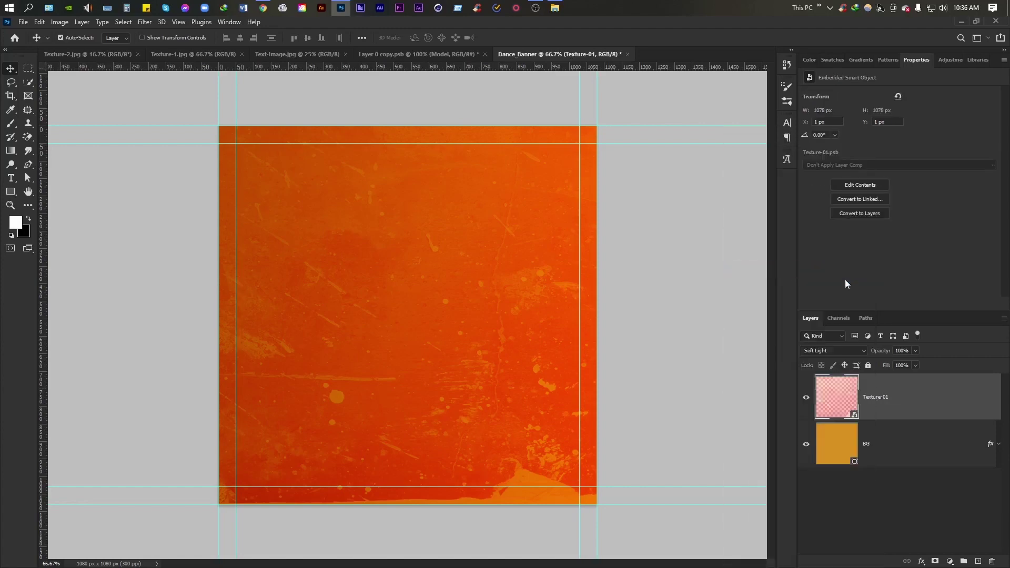
click(914, 494)
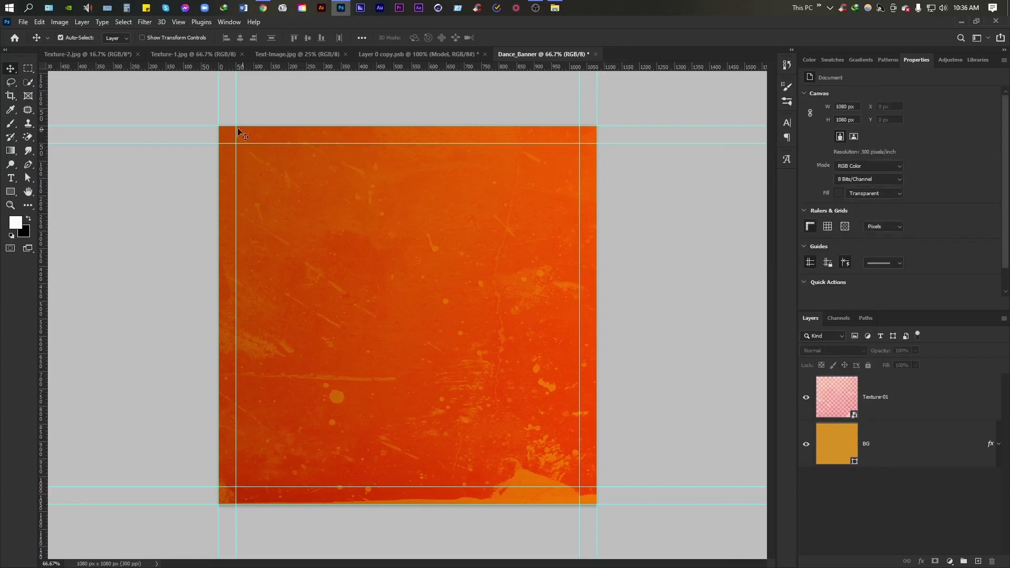
Step: Drag the dark scratched texture from Texture-2.jpg into the banner as a new layer
click(83, 56)
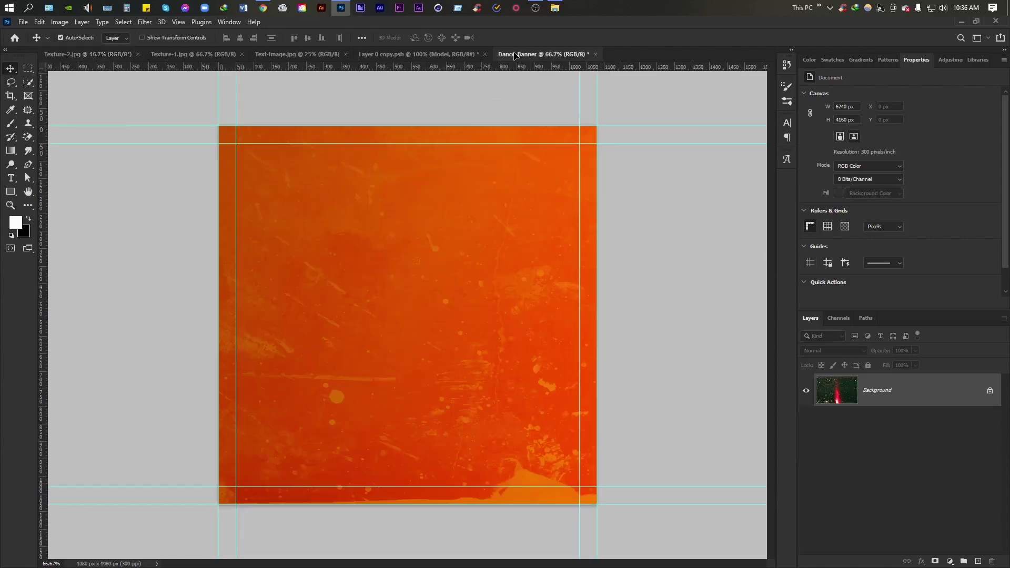
drag(503, 83, 443, 151)
drag(403, 288, 405, 290)
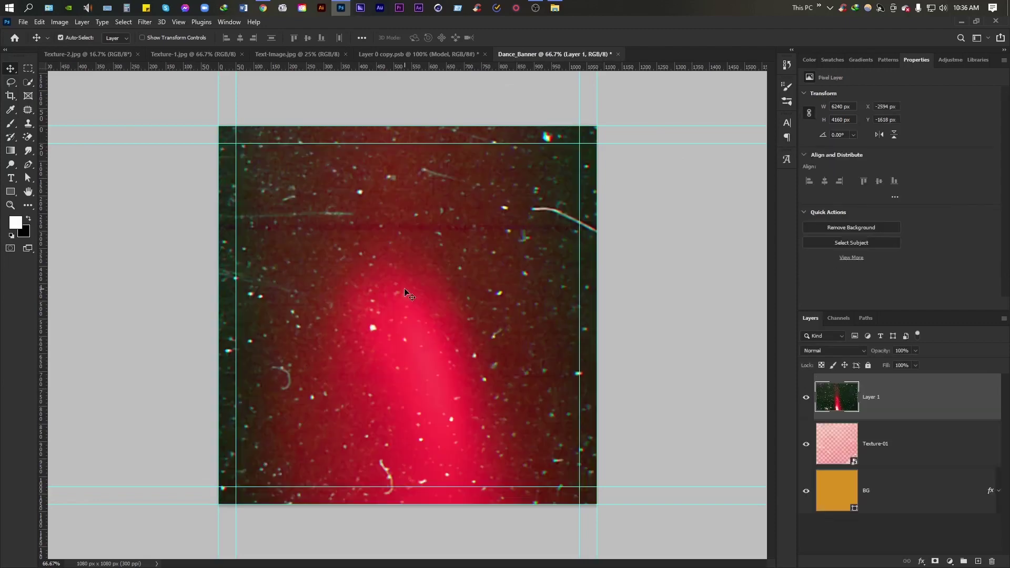
scroll(405, 289, down, 1)
scroll(404, 289, down, 1)
scroll(404, 290, down, 2)
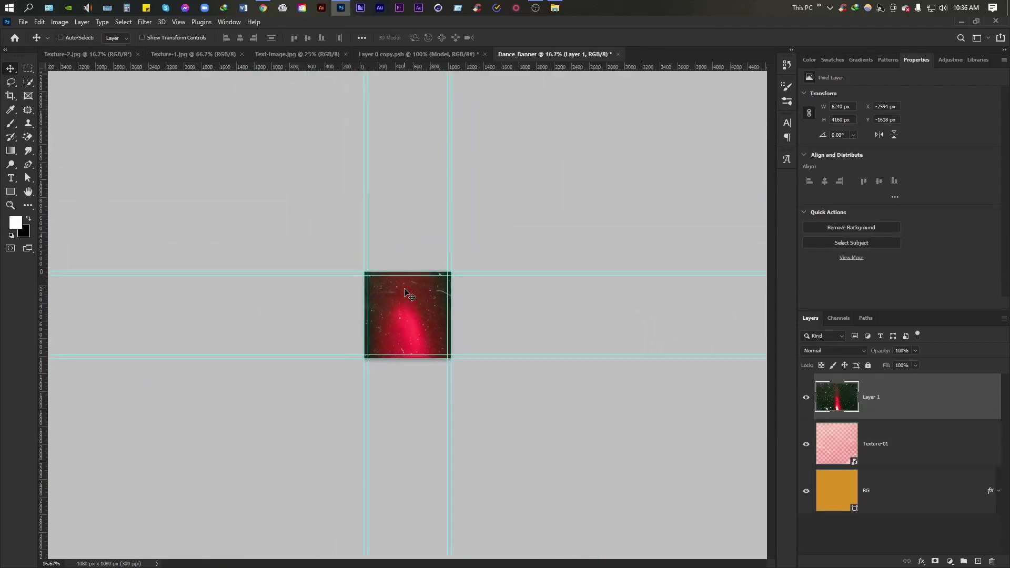
scroll(405, 289, down, 2)
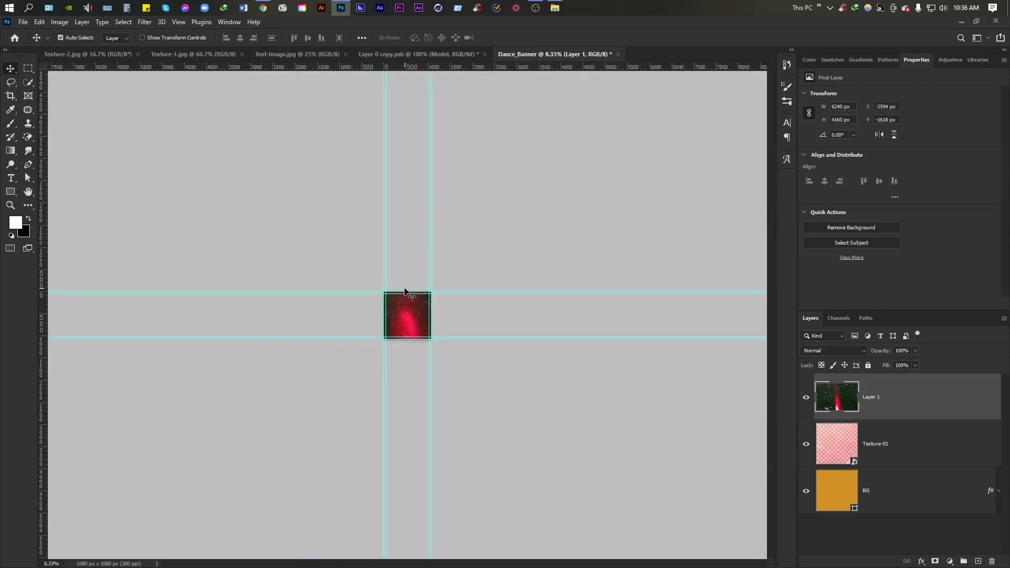
Step: Scale the scratched texture with Free Transform so it just covers the square canvas
key(ctrl+plus)
key(ctrl+t)
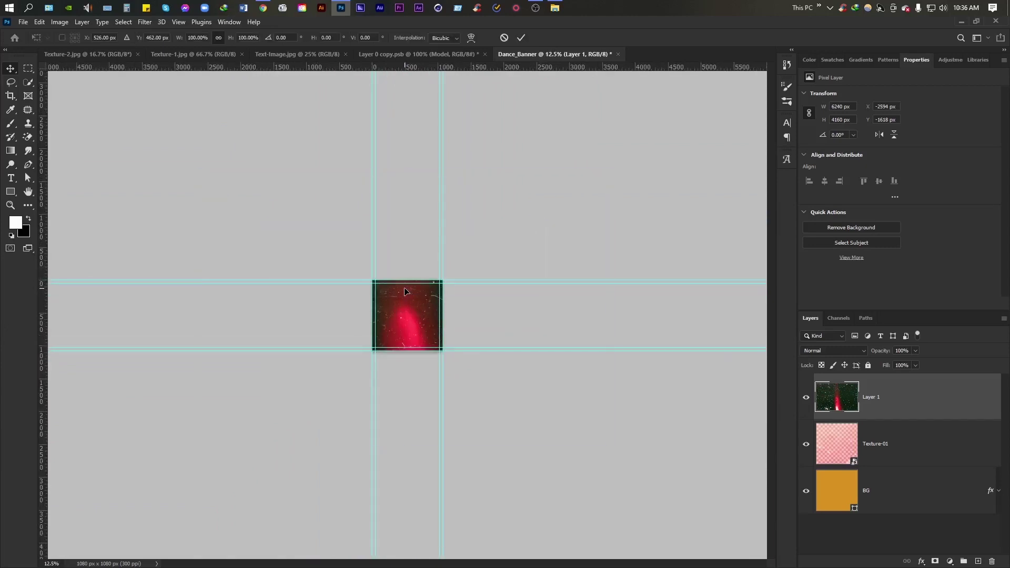
drag(612, 170, 467, 276)
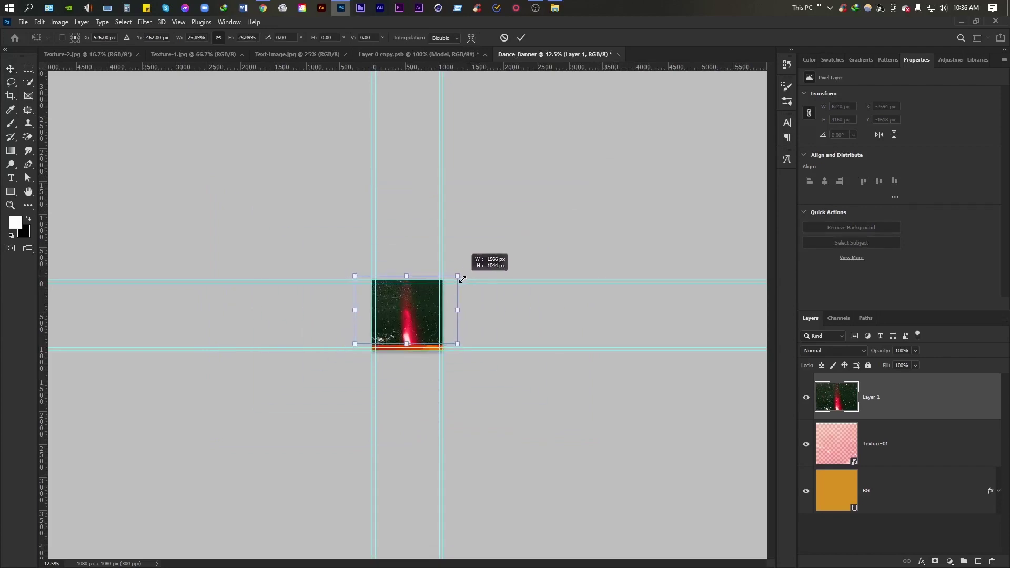
drag(467, 275, 459, 282)
key(ctrl+0)
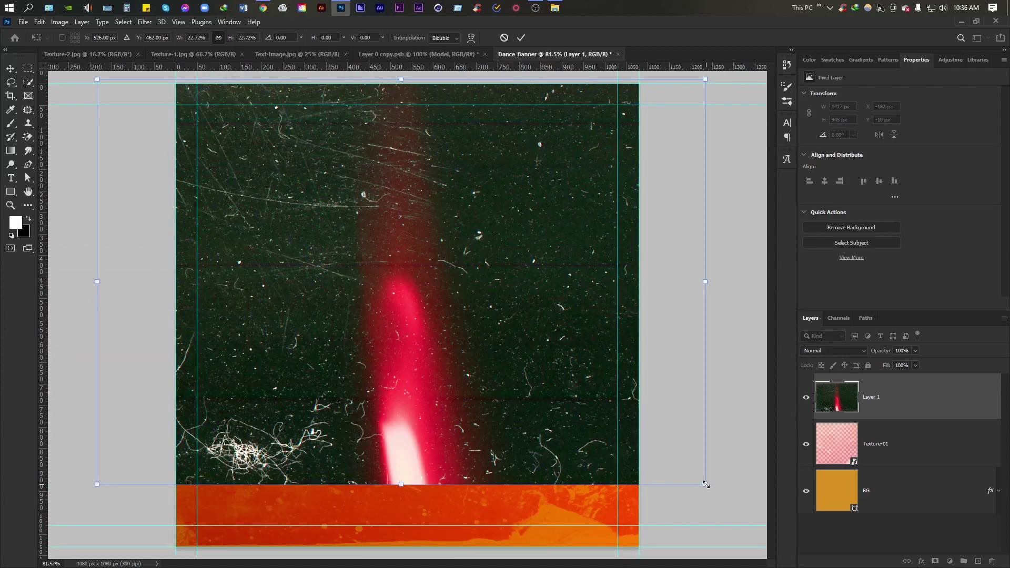
drag(705, 483, 737, 505)
drag(446, 350, 445, 376)
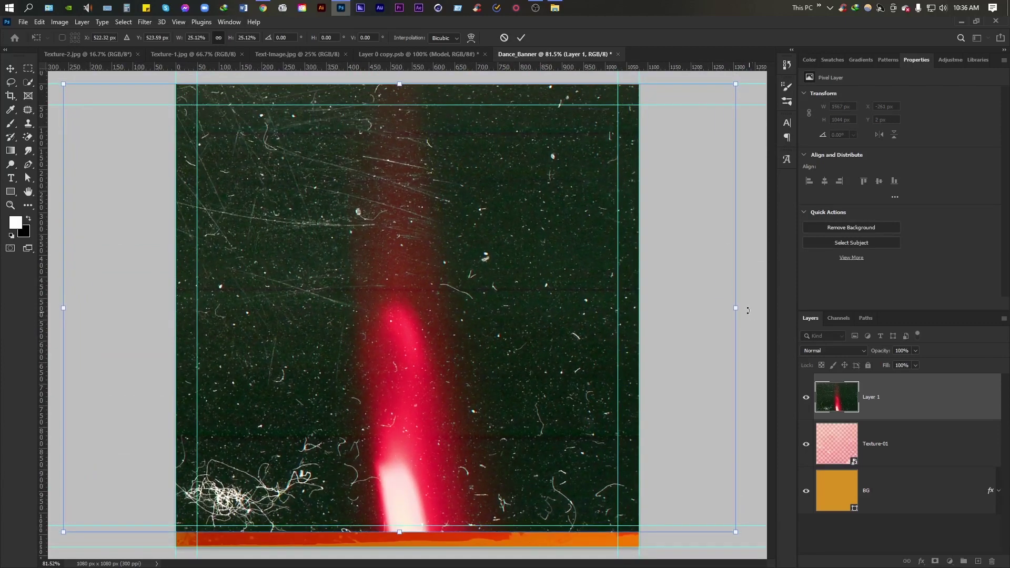
drag(740, 308, 759, 308)
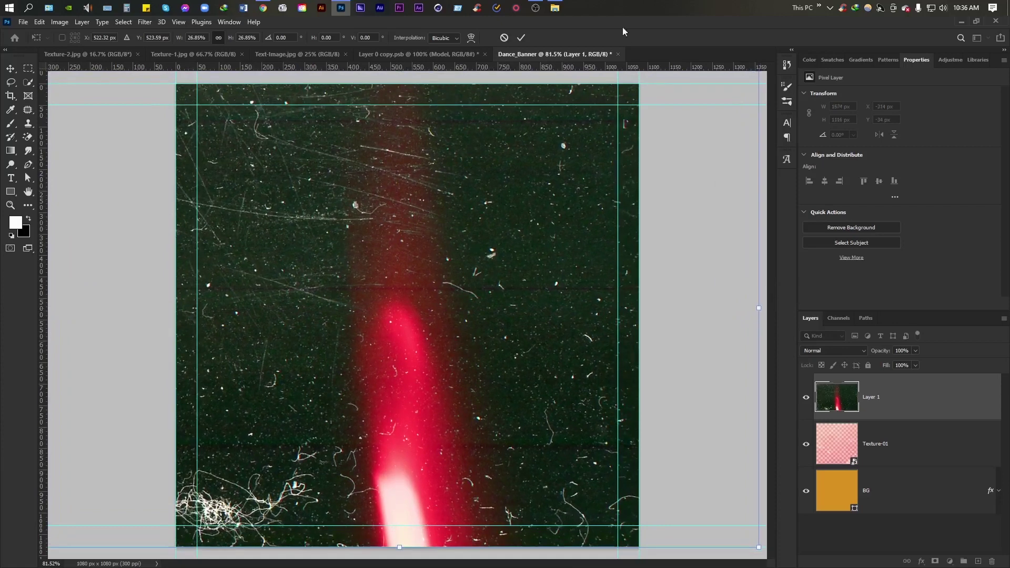
click(521, 37)
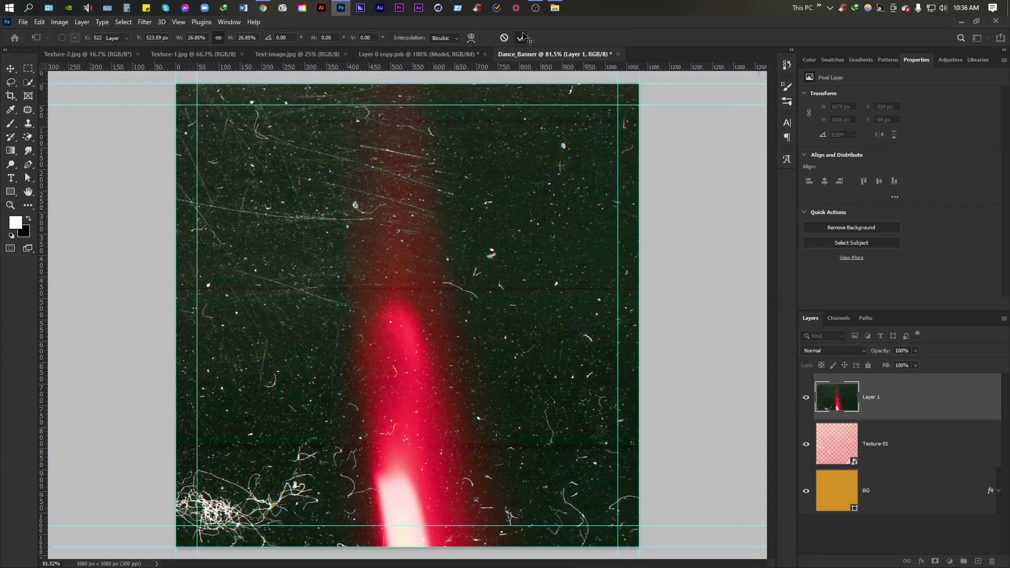
double_click(877, 396)
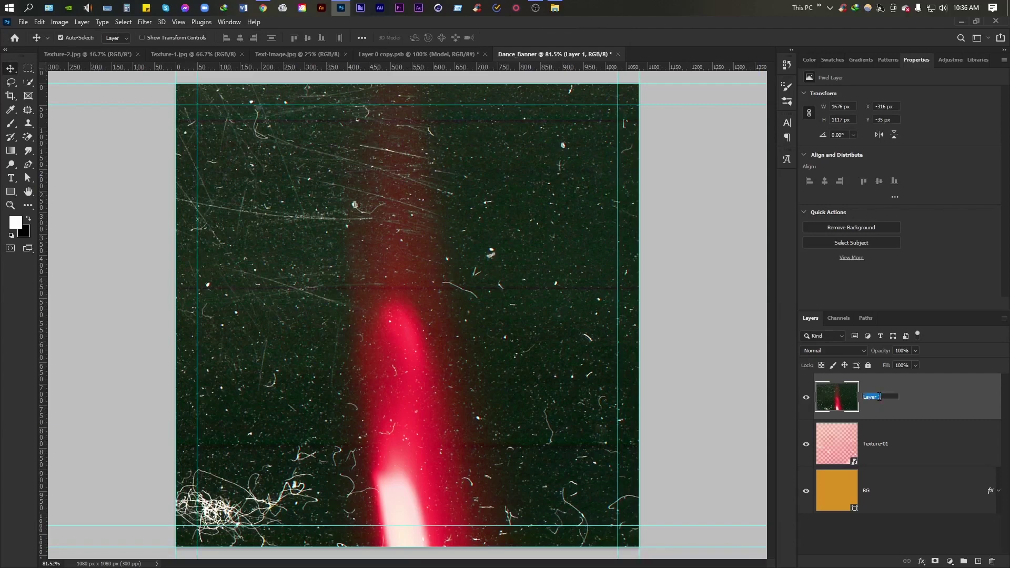
Step: Name the layer Texture-02 and set its blend mode to Screen
text(Texture-02)
key(Return)
click(861, 352)
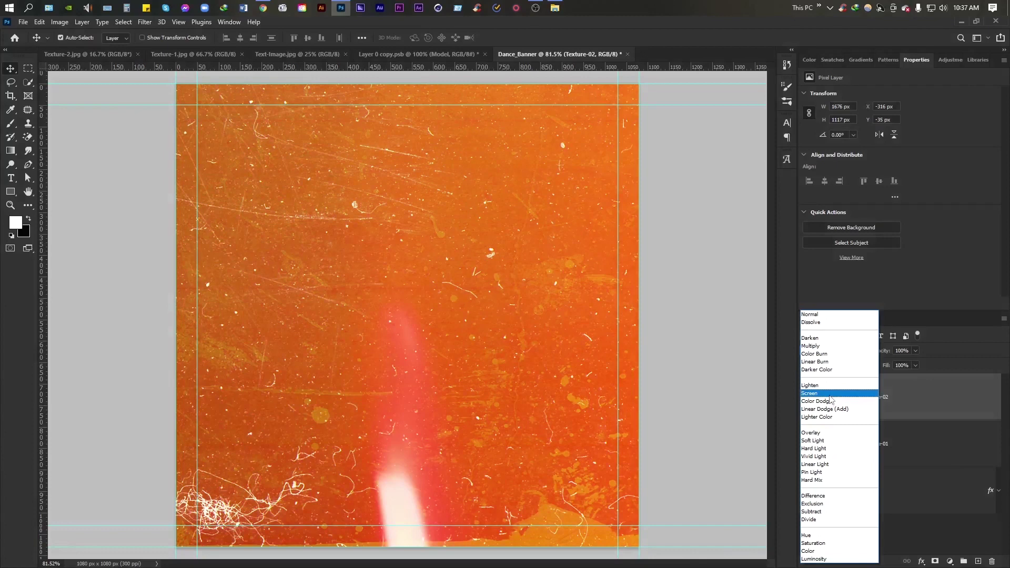
click(857, 392)
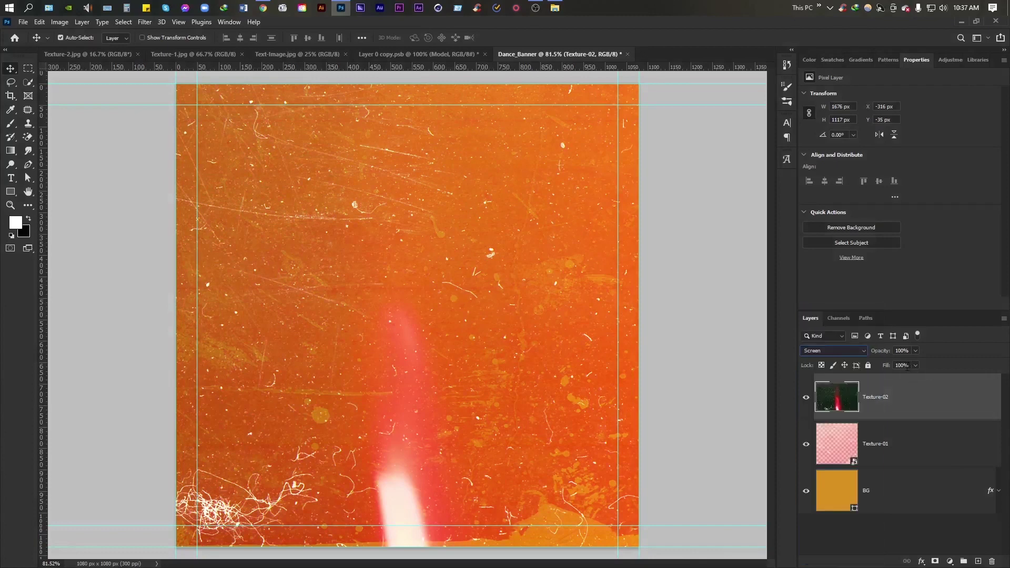
Step: Lower Texture-02's fill to 35% and add a layer mask
drag(886, 366, 885, 368)
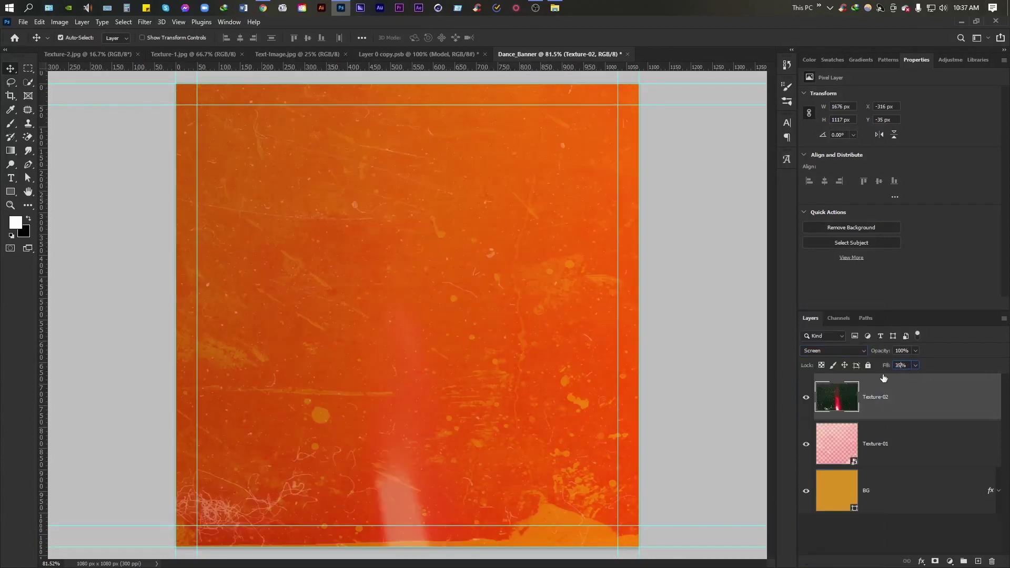
click(906, 443)
click(908, 416)
click(935, 561)
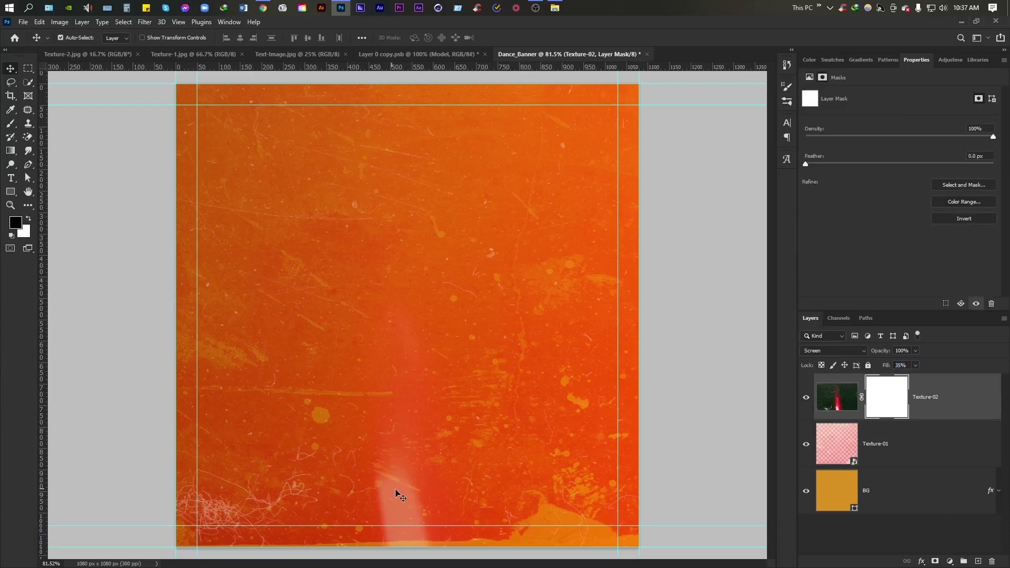
Step: Paint black on Texture-02's mask over the bottom streak, scribbles and middle pink streak
click(14, 123)
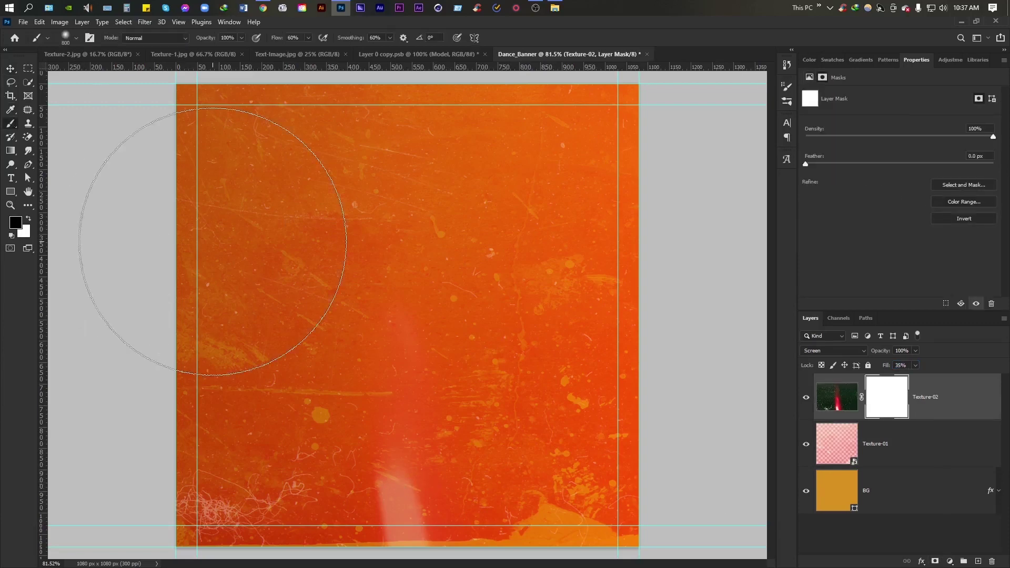
key(ctrl+minus)
key(ctrl+minus)
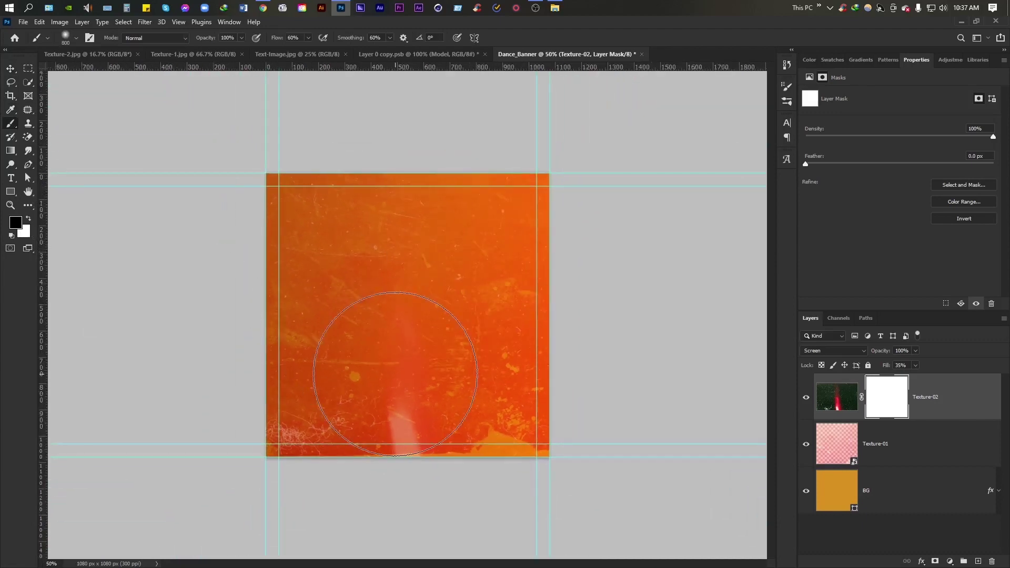
key(bracketleft)
key(bracketleft)
key(bracketleft)
mouse_move(371, 421)
mouse_down()
mouse_move(293, 417)
mouse_move(630, 429)
mouse_up()
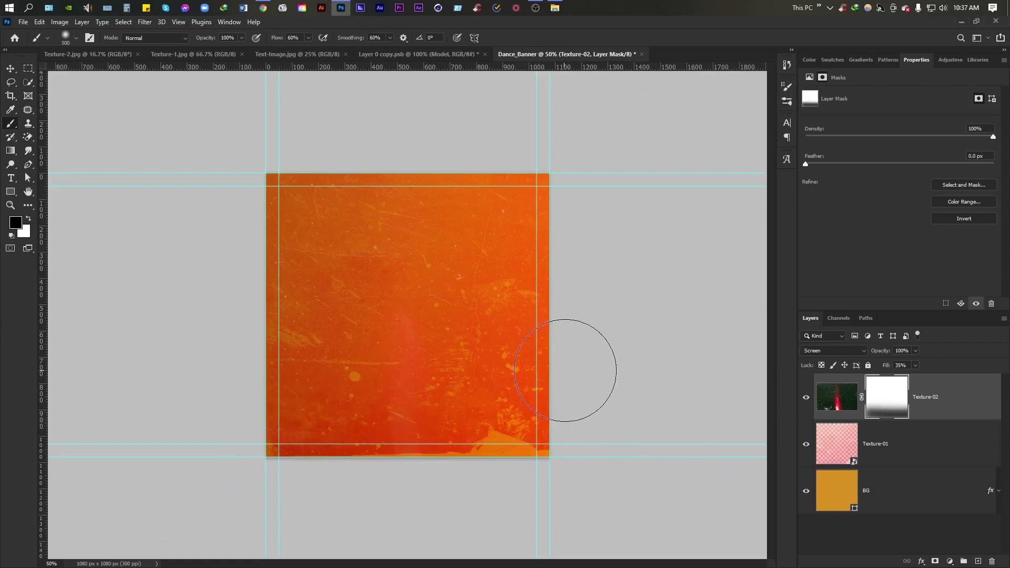
drag(529, 355, 151, 336)
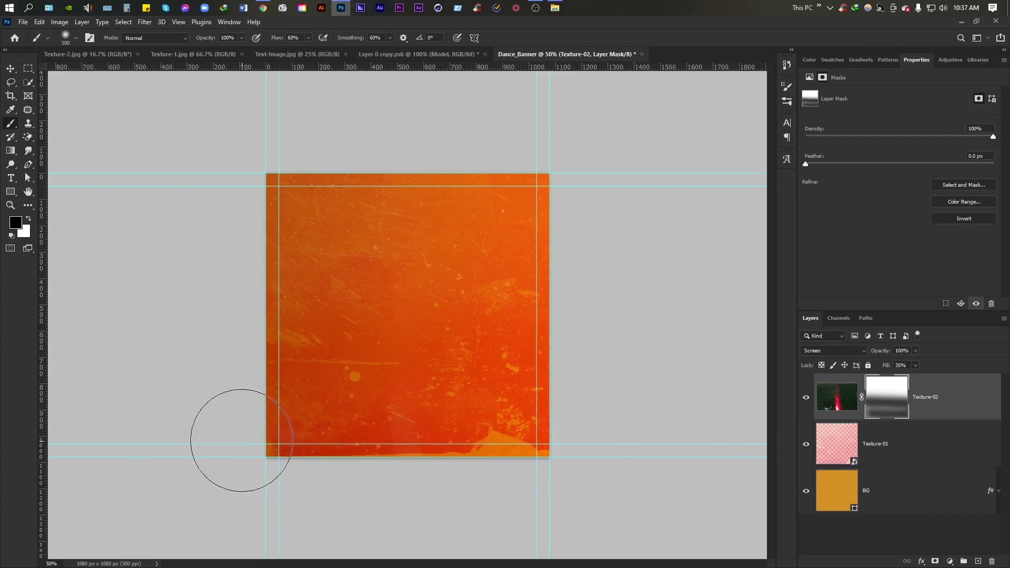
click(437, 438)
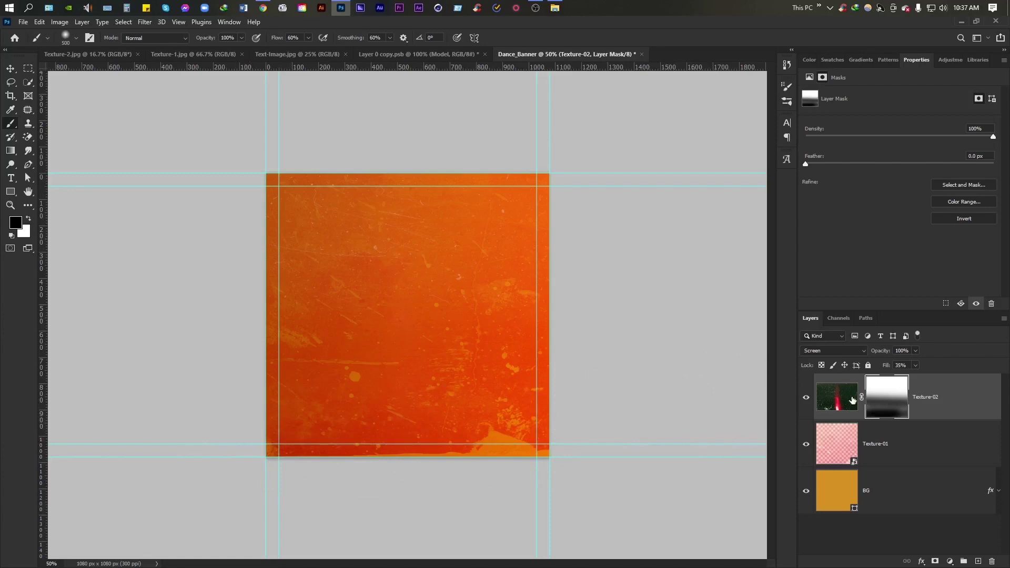
Step: Toggle Texture-02's visibility to compare the masked result, then deselect the layer
click(806, 397)
click(808, 397)
click(808, 397)
click(10, 69)
click(631, 126)
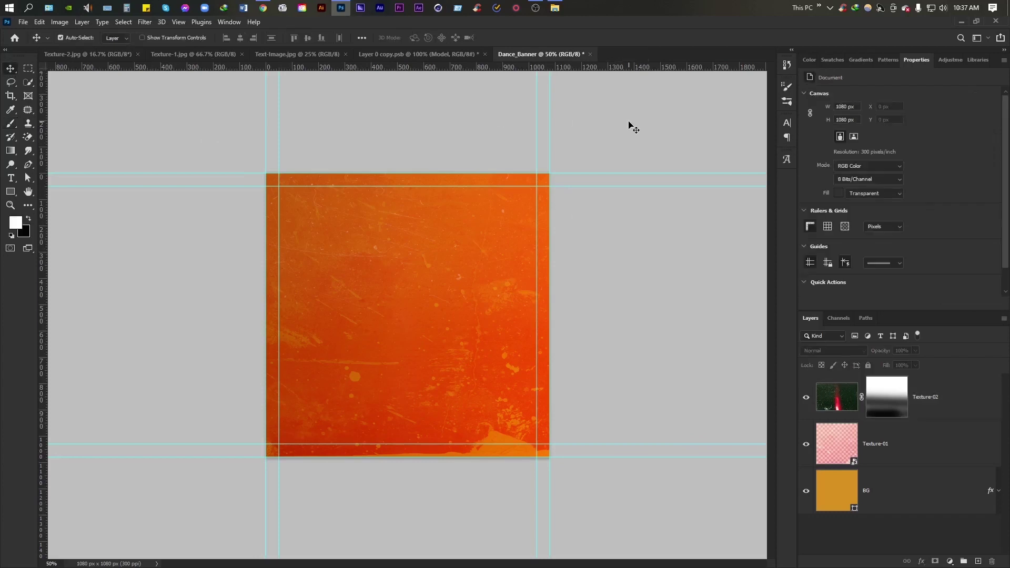
Step: Draw a triangle shape with the Pen tool covering the lower-right half of the canvas
key(ctrl+0)
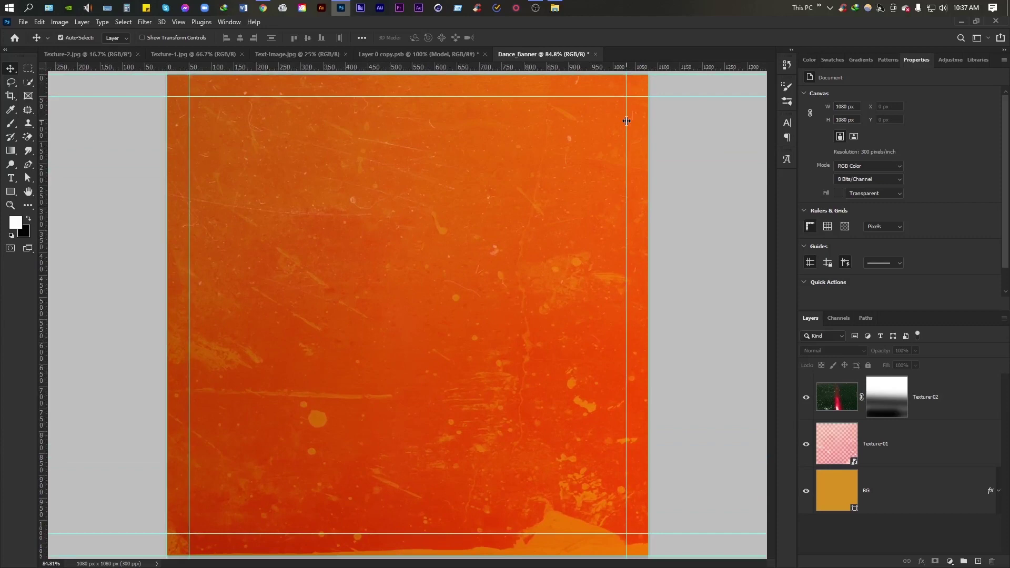
click(29, 165)
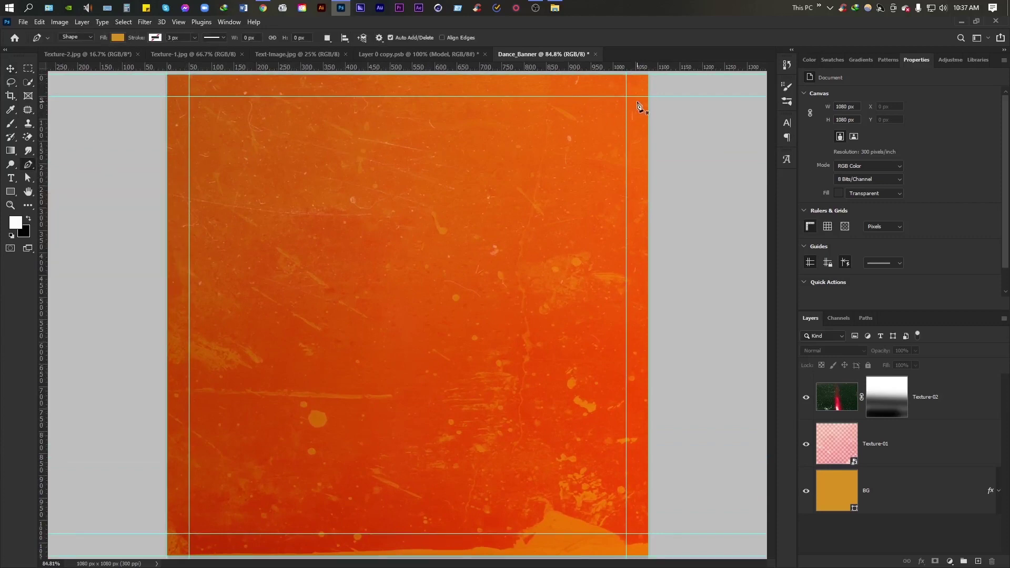
key(ctrl+minus)
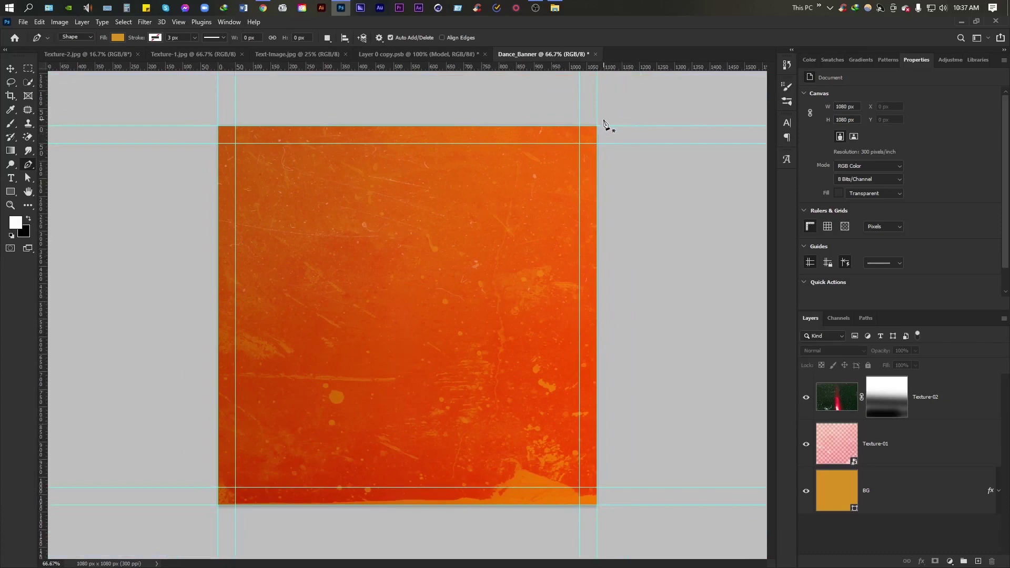
click(603, 121)
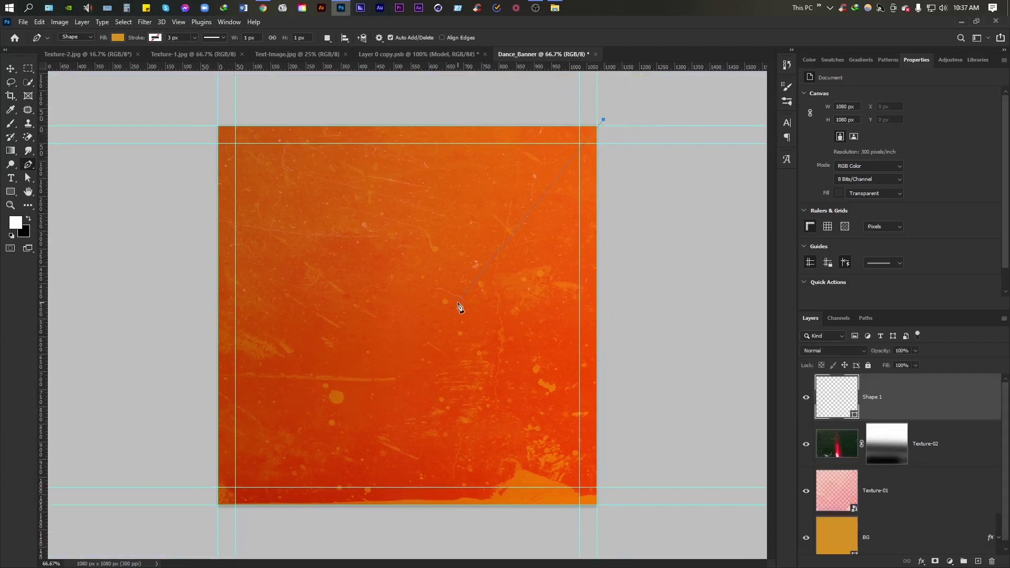
click(206, 516)
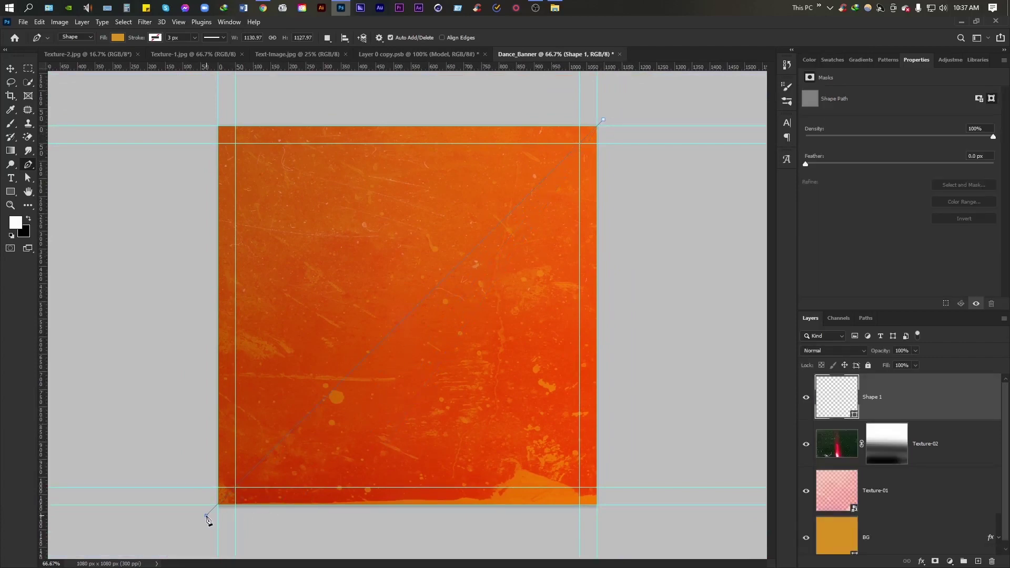
click(604, 515)
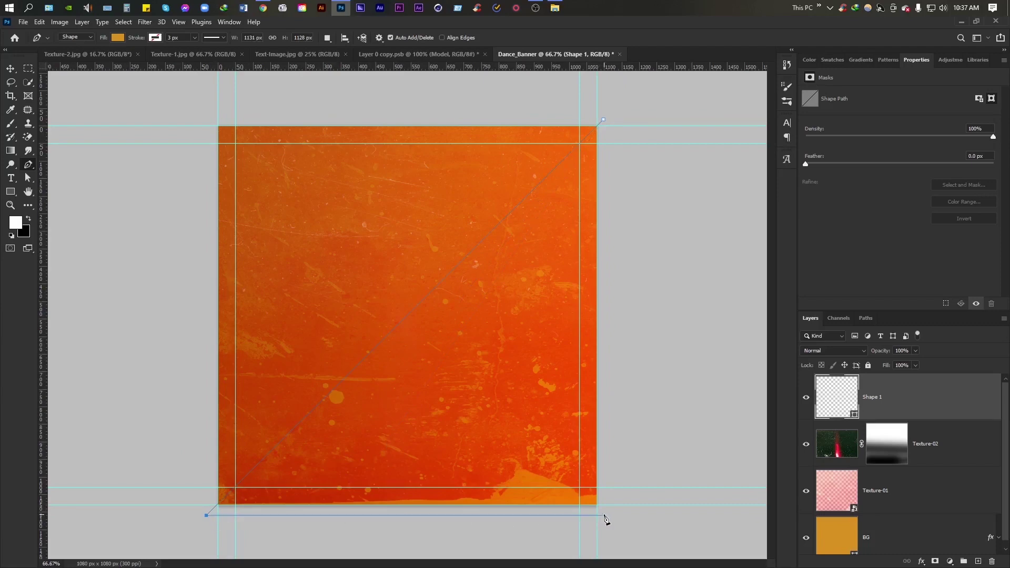
click(603, 121)
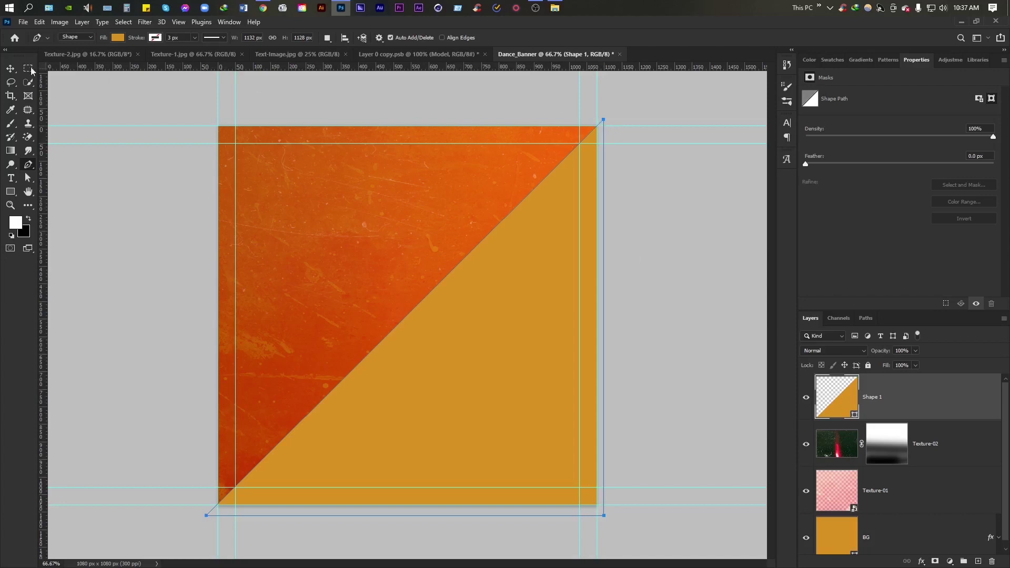
Step: Fill the triangle white and set its blend mode to Soft Light
click(118, 37)
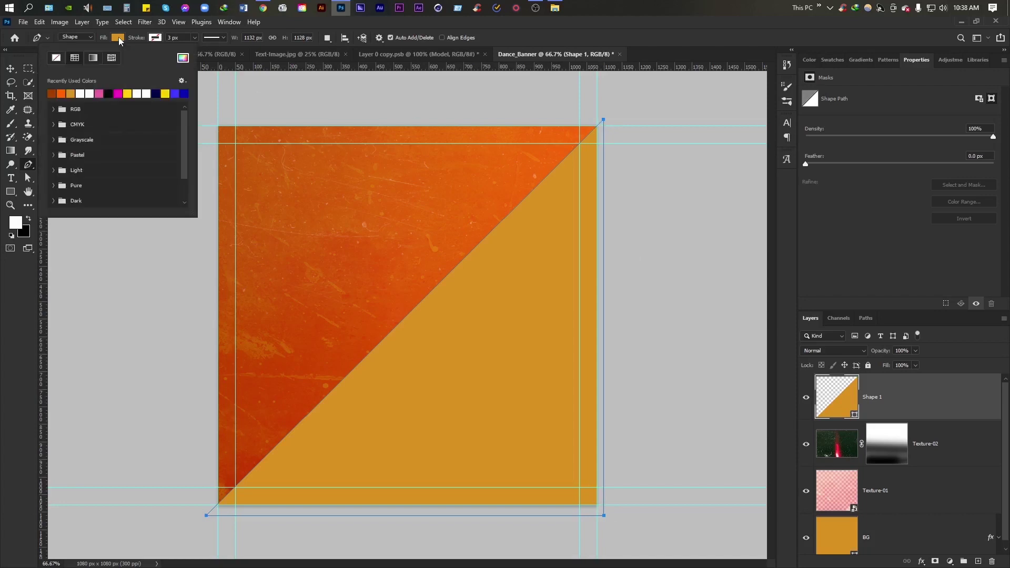
click(182, 59)
drag(751, 218, 718, 120)
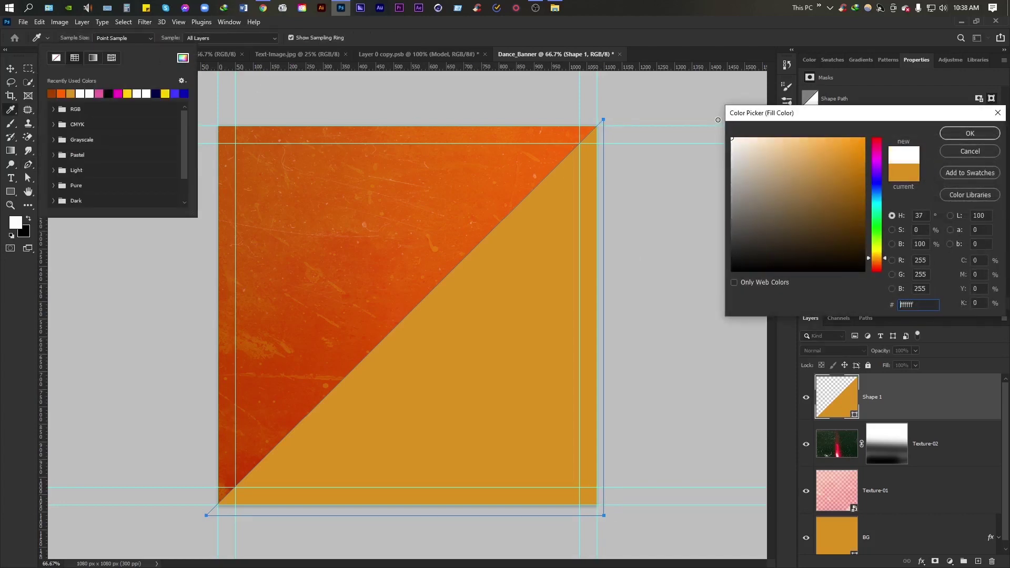
click(993, 135)
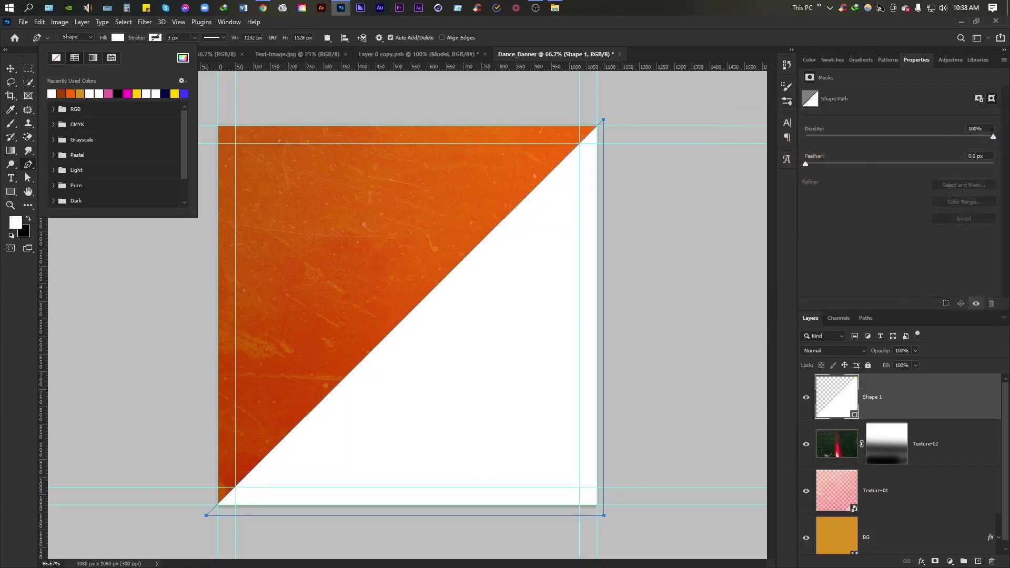
click(844, 352)
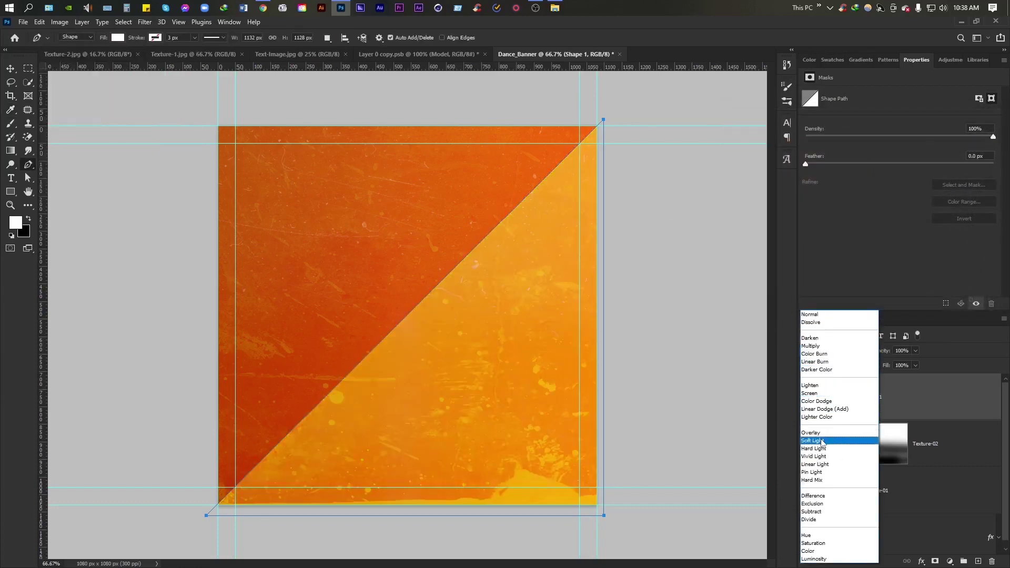
click(822, 442)
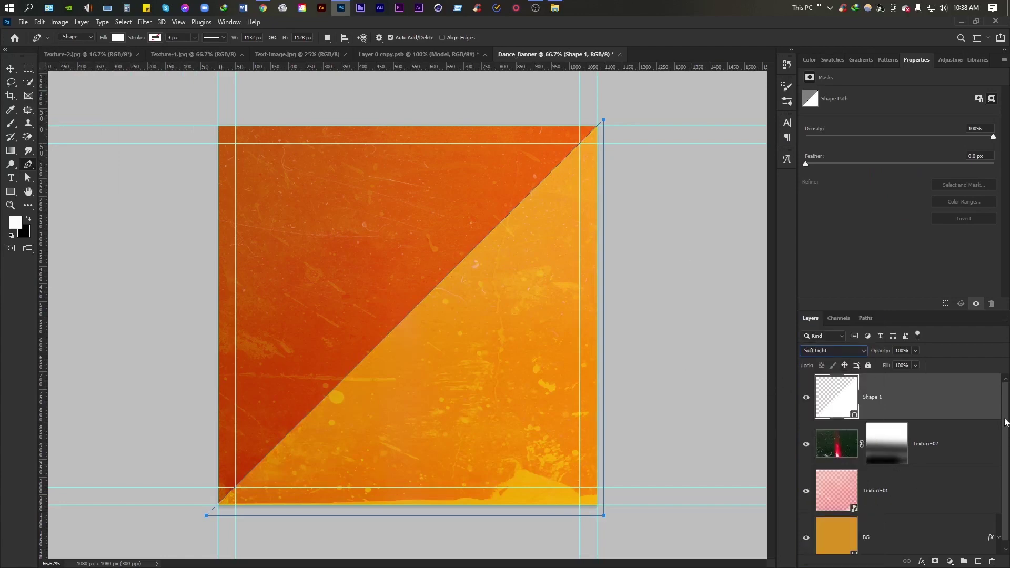
scroll(1007, 431, down, 1)
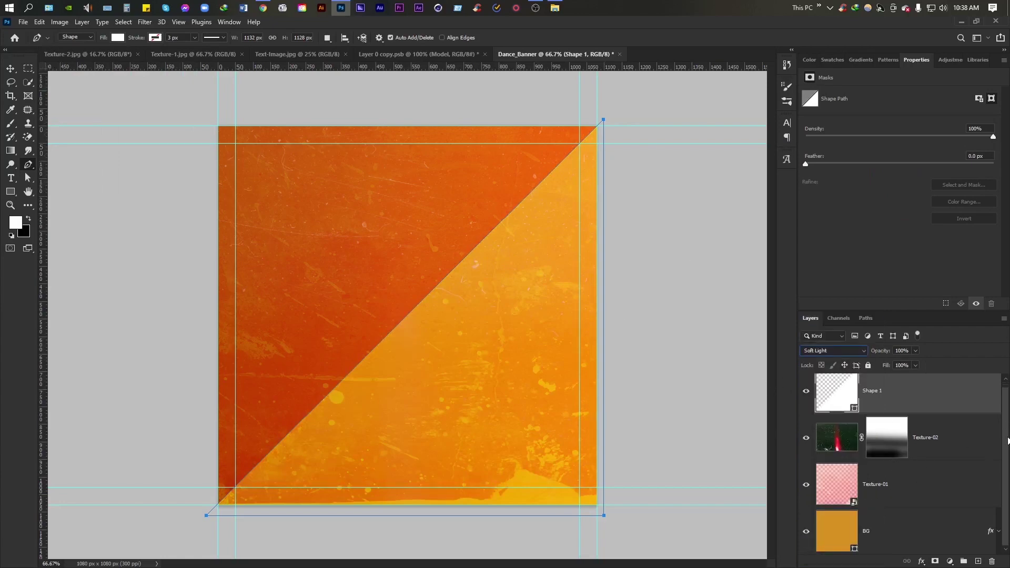
Step: Group all layers and name the group Background
click(887, 539)
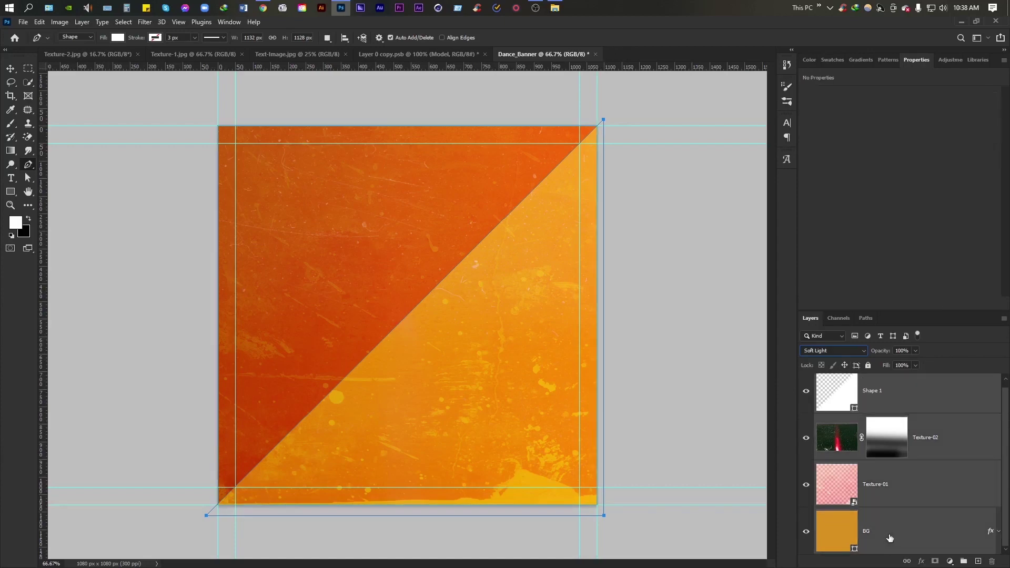
key(ctrl+g)
double_click(845, 380)
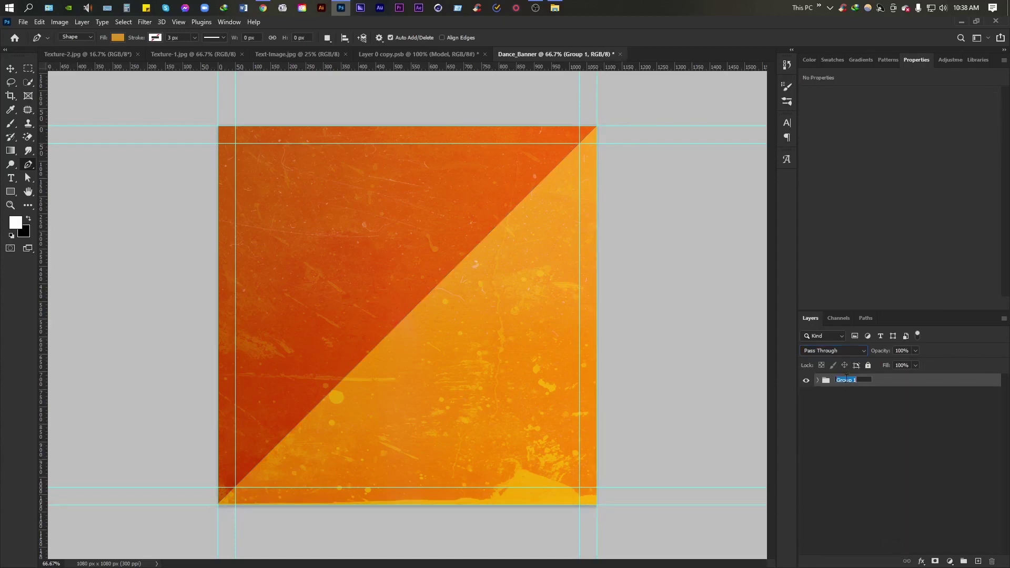
text(B)
text(ac)
text(kgrou)
text(nd)
key(Return)
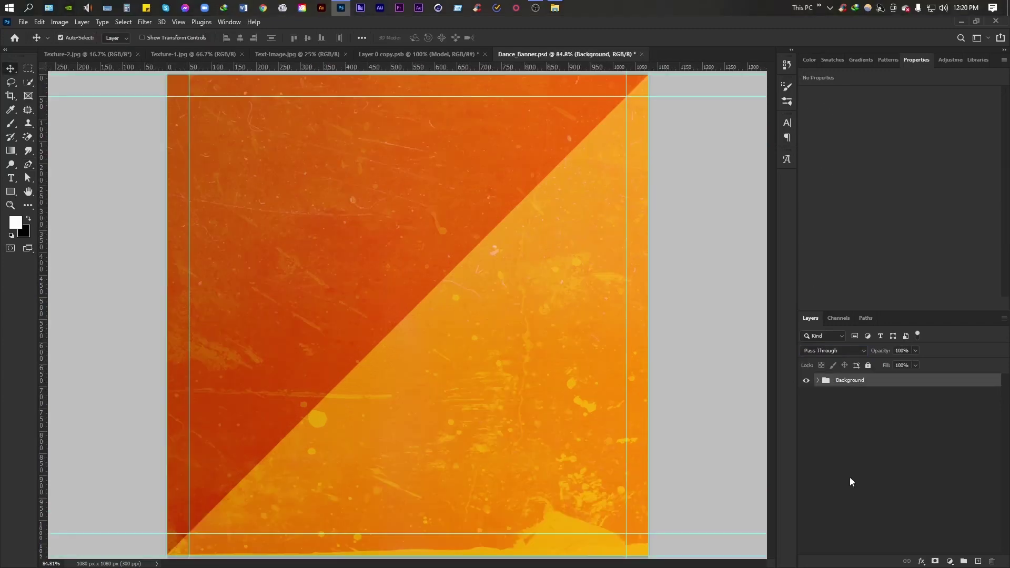
Step: Set the type to Six Caps Regular, 158.22 pt, centre-aligned
click(11, 178)
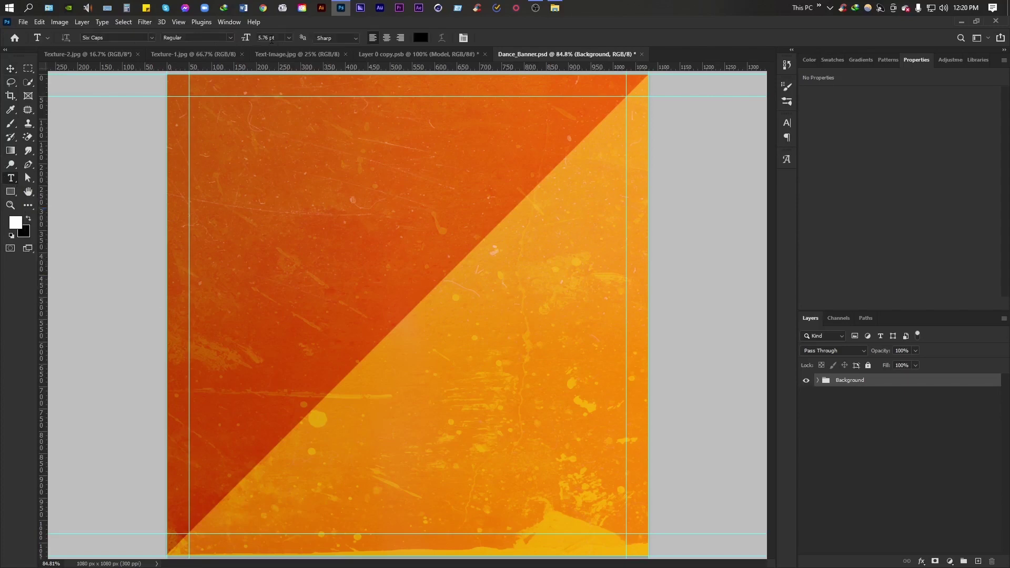
click(113, 38)
click(186, 38)
click(258, 38)
text(158.)
text(22)
click(387, 38)
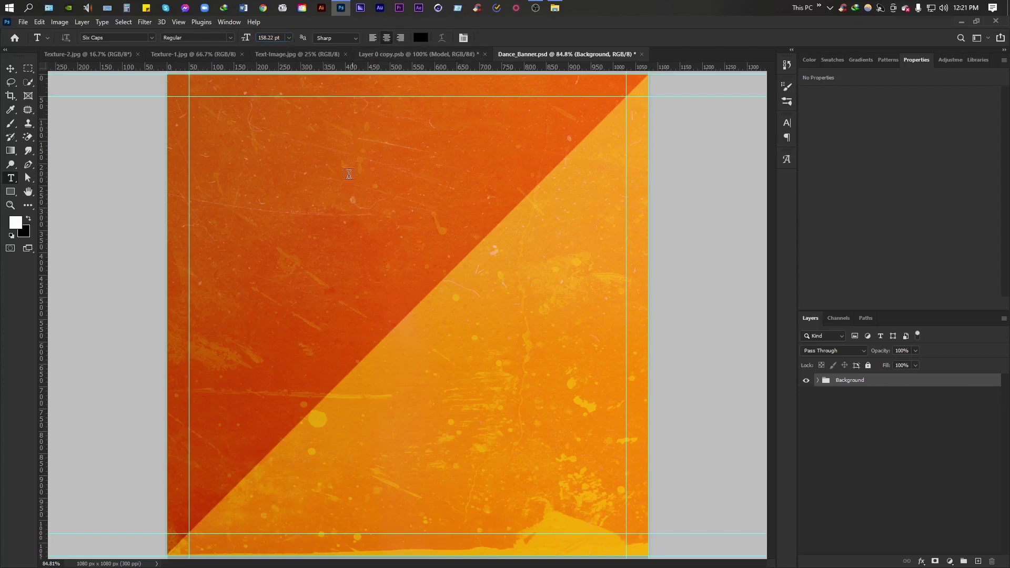
Step: Type DANCE in black on the canvas and commit it
click(327, 290)
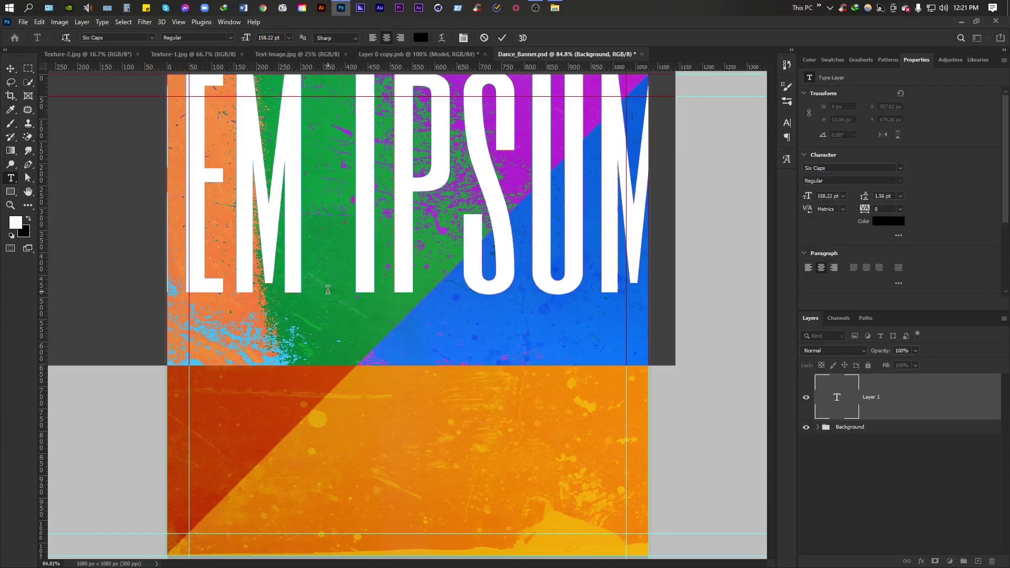
text(DANC)
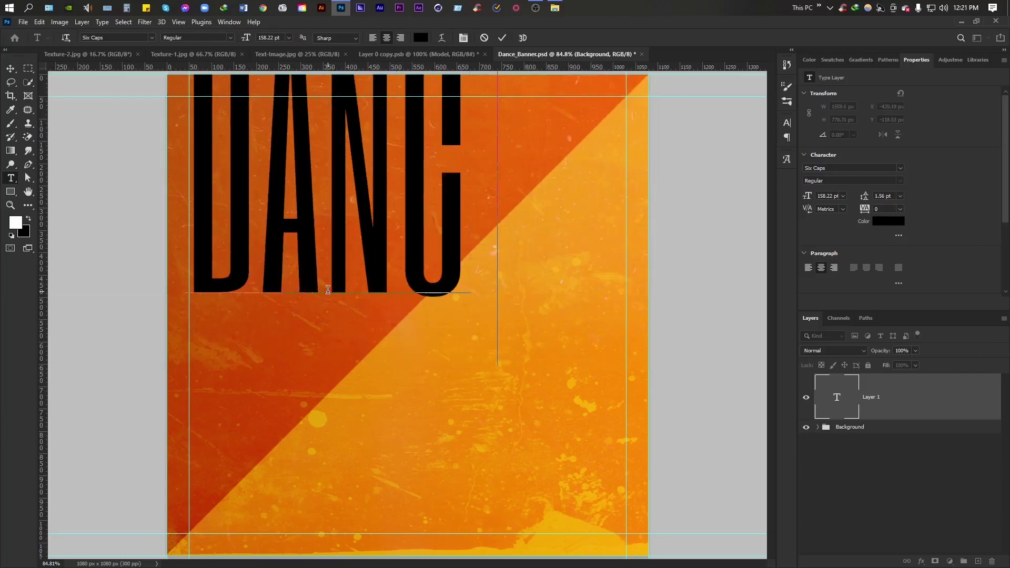
text(E)
key(ctrl+a)
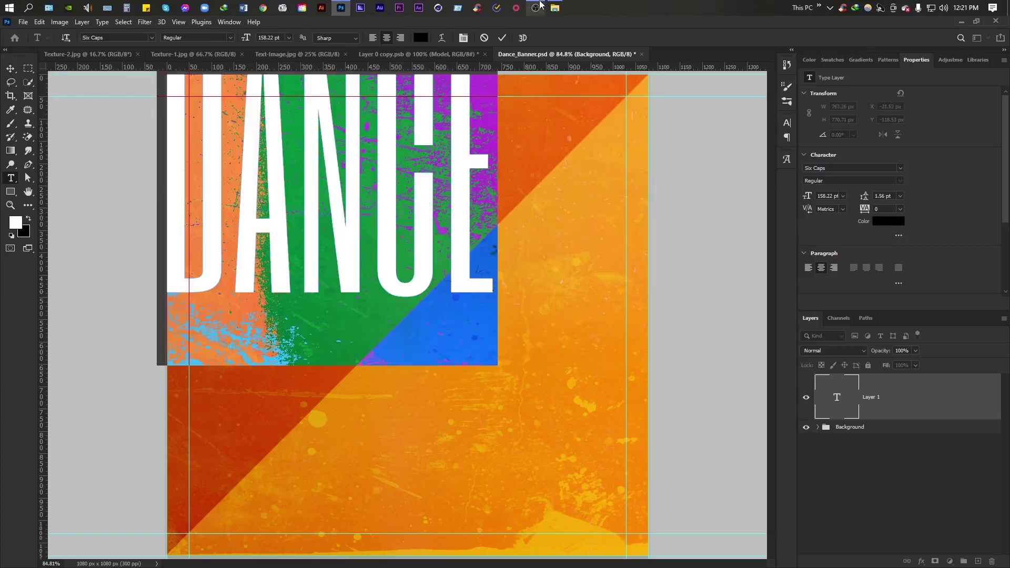
click(501, 38)
click(11, 68)
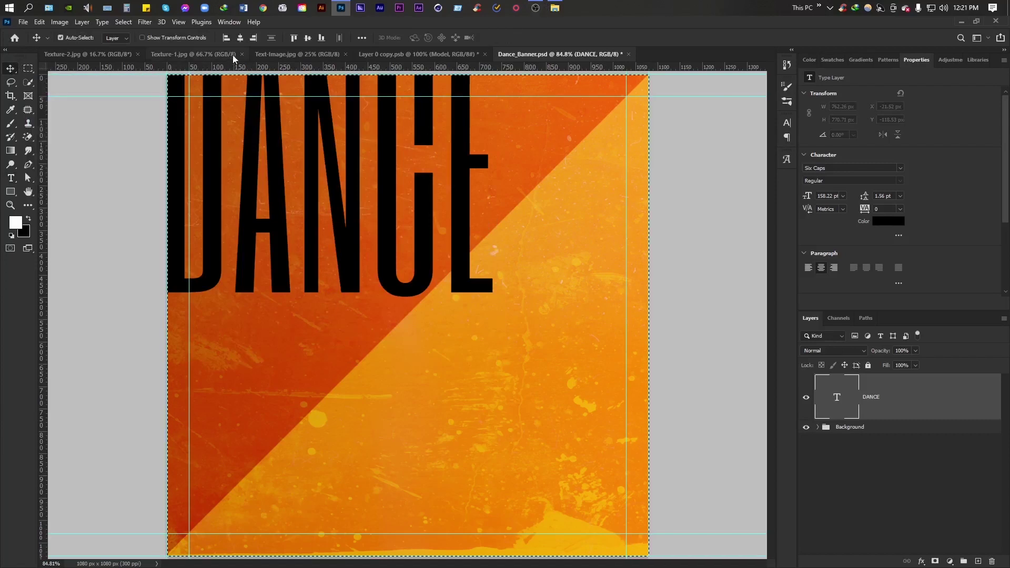
Step: Centre the DANCE text horizontally and vertically on the canvas
key(ctrl+a)
click(308, 38)
click(309, 38)
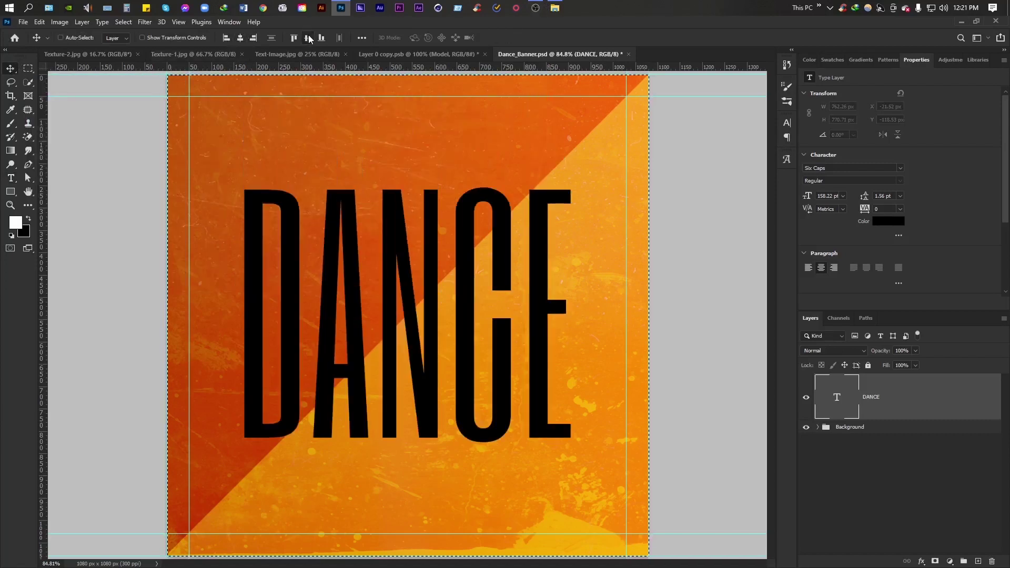
key(ctrl+d)
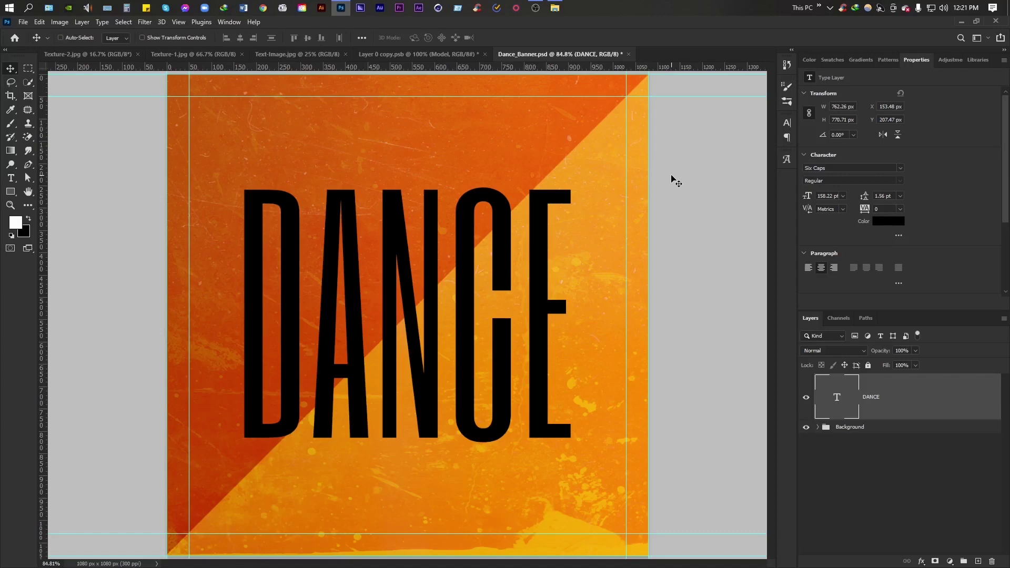
Step: Skew DANCE so its right side rises, tilting it about -8.5°
key(ctrl+t)
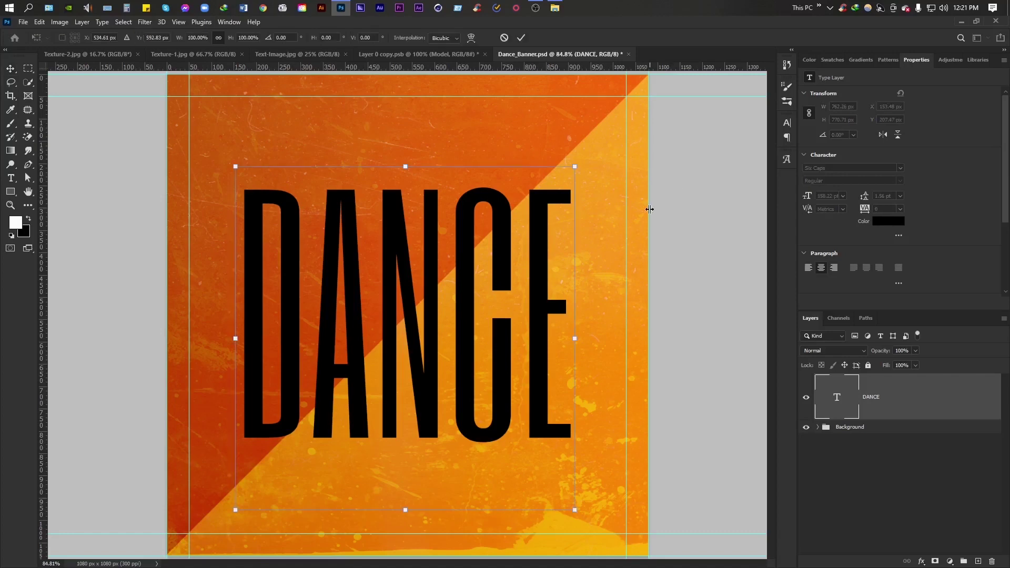
right_click(470, 221)
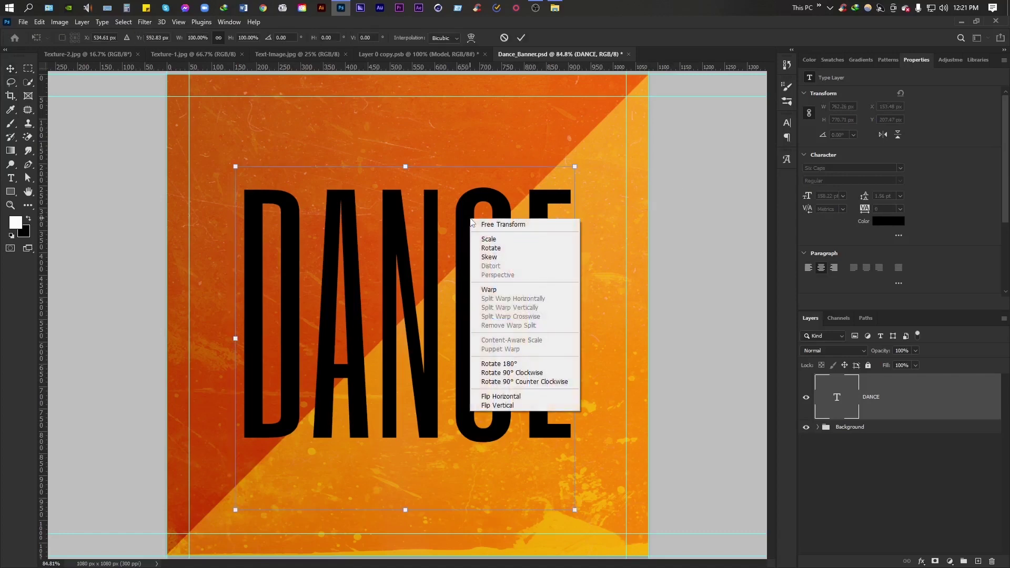
click(494, 258)
drag(576, 339, 575, 287)
click(520, 37)
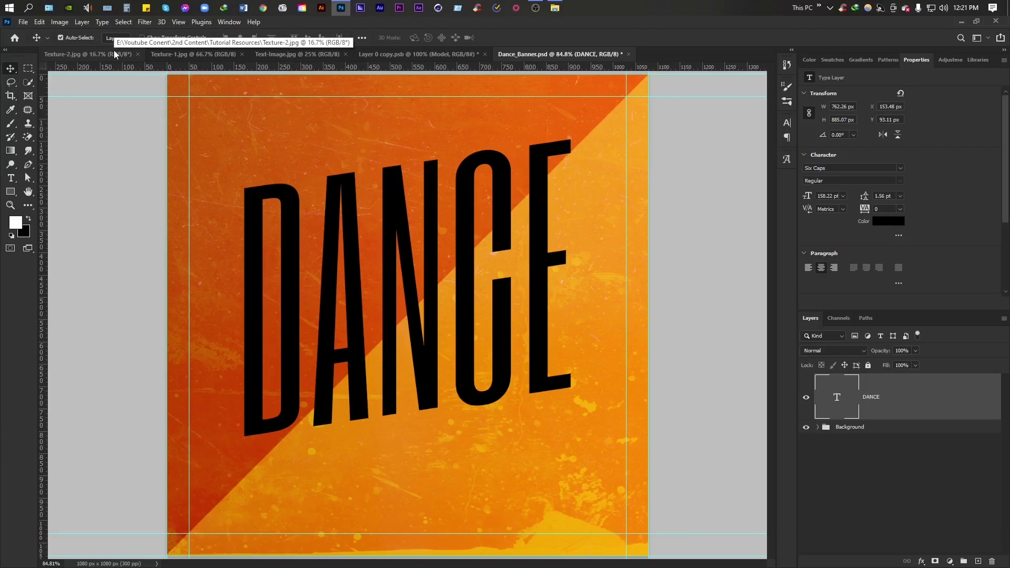
Step: Bring the Text-Image.jpg concert photo into Dance_Banner as a smart object
click(275, 54)
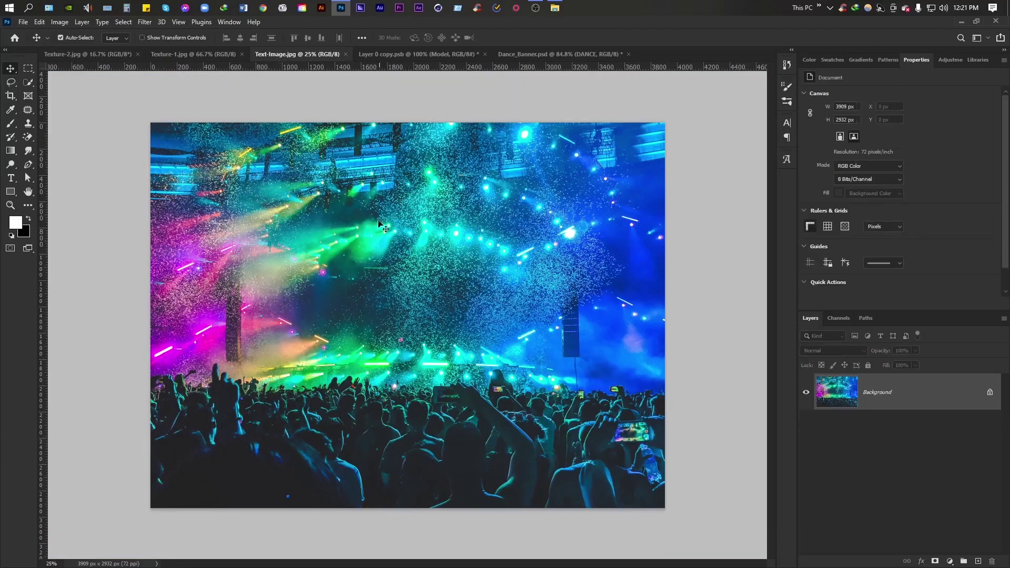
click(526, 54)
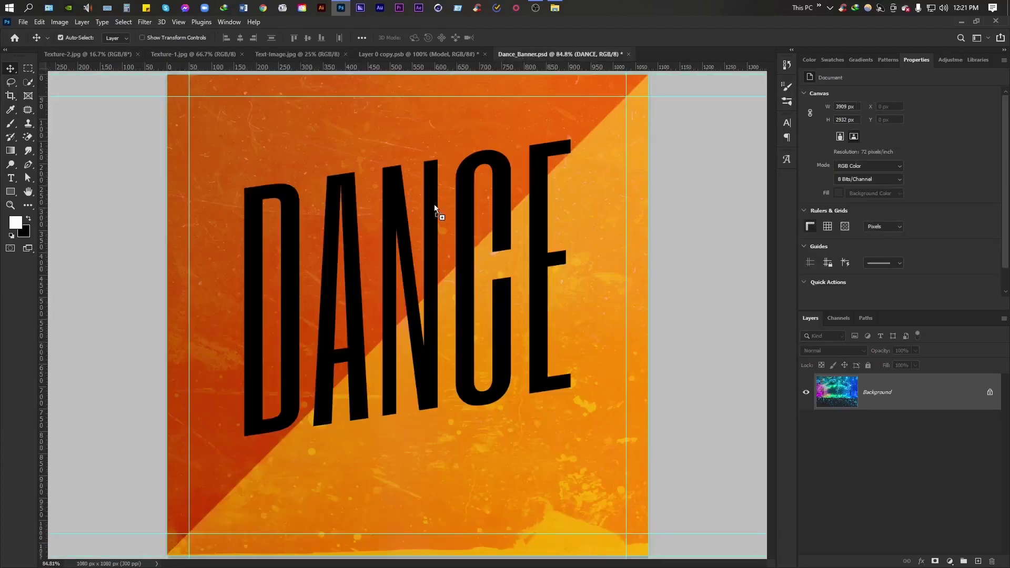
drag(434, 209, 427, 236)
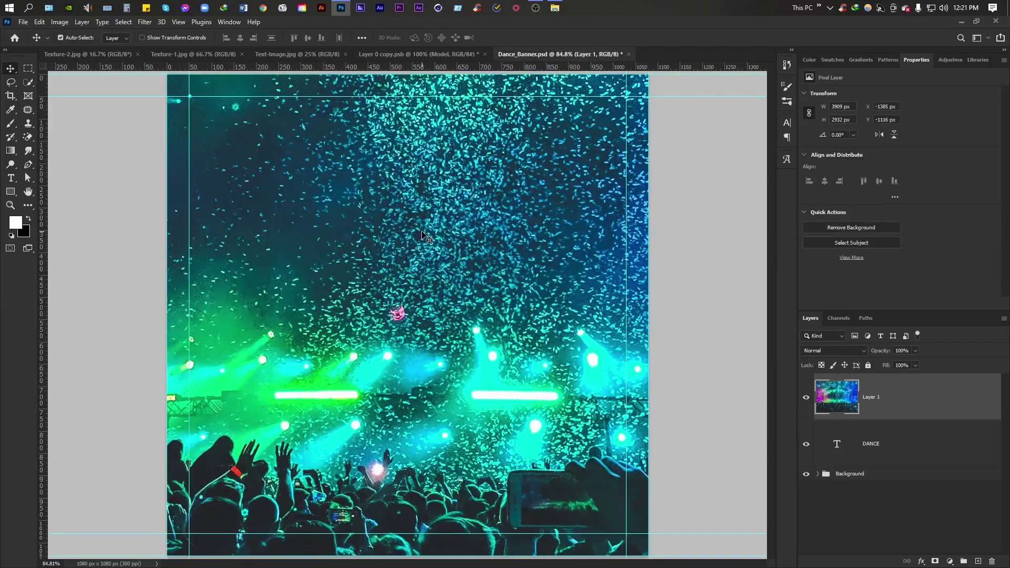
right_click(916, 410)
click(815, 270)
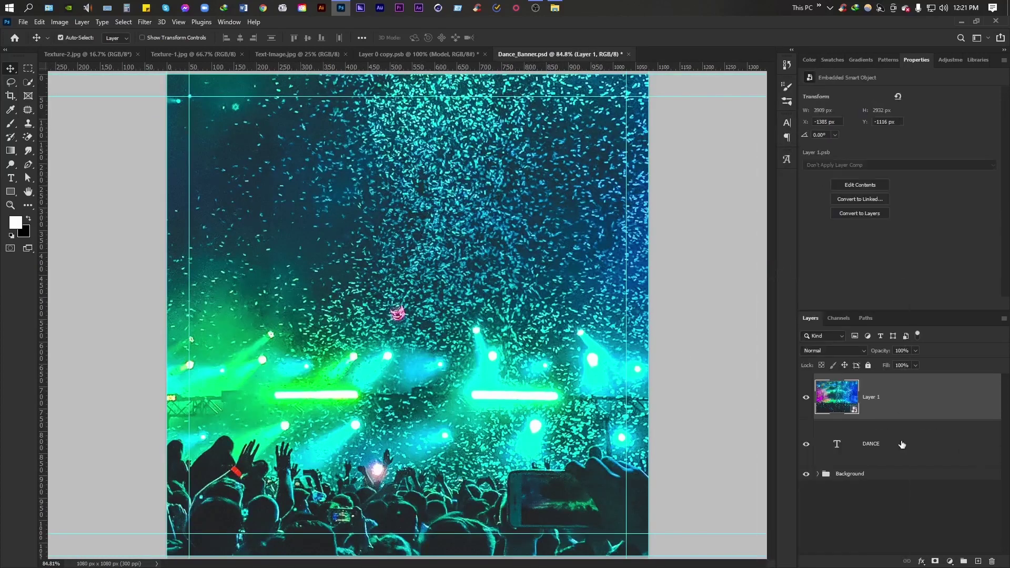
Step: Scale the concert photo down to 26% width and height
key(ctrl+t)
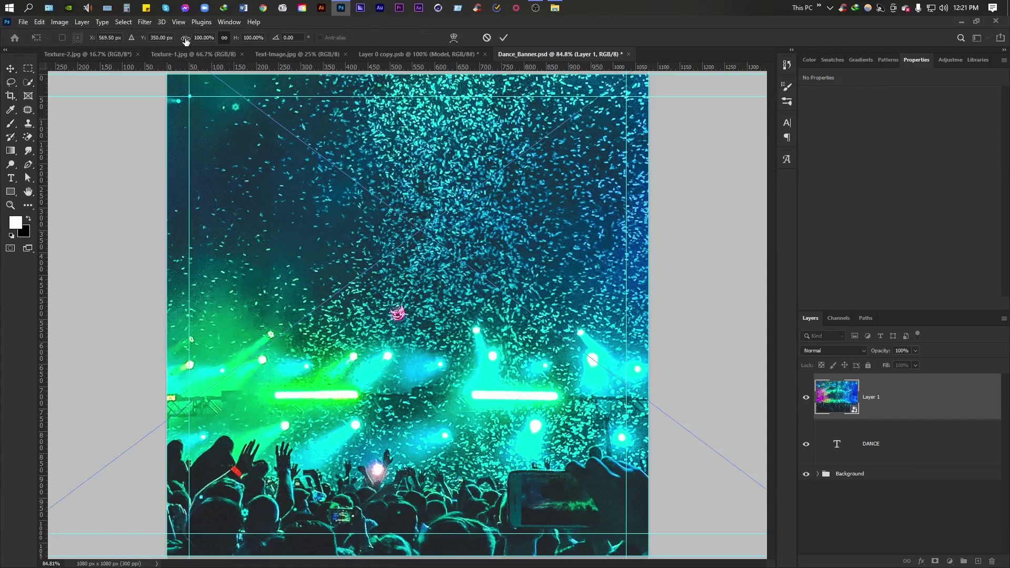
drag(186, 41, 147, 42)
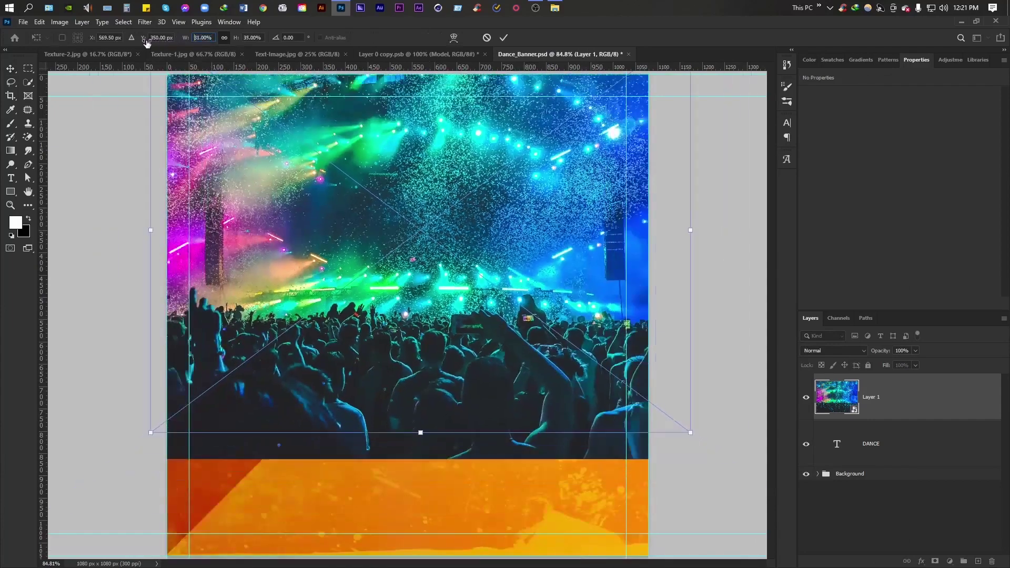
text(26)
key(Return)
click(503, 38)
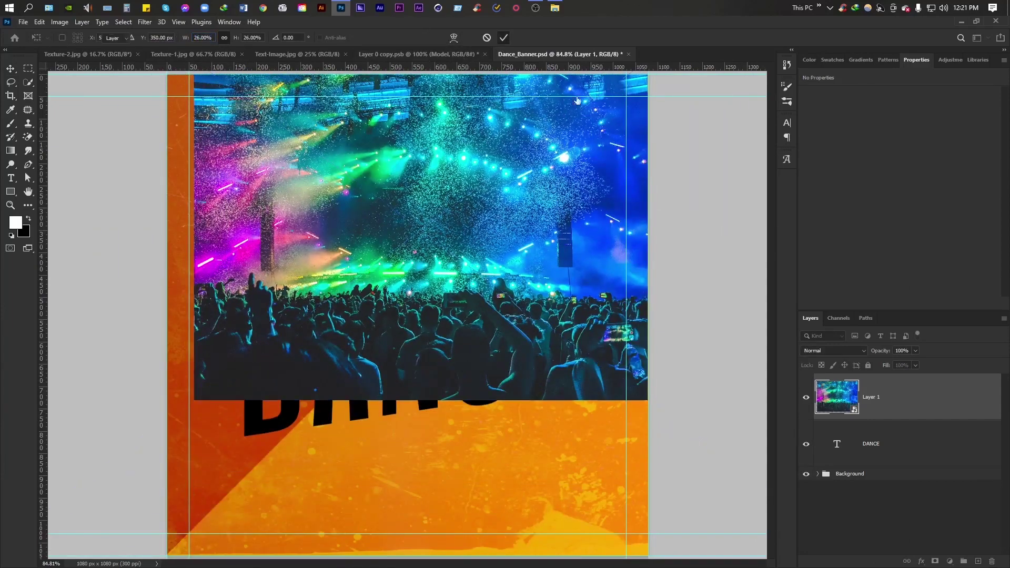
Step: Clip the photo to the DANCE text and clear its layer name
alt+click(900, 419)
double_click(892, 397)
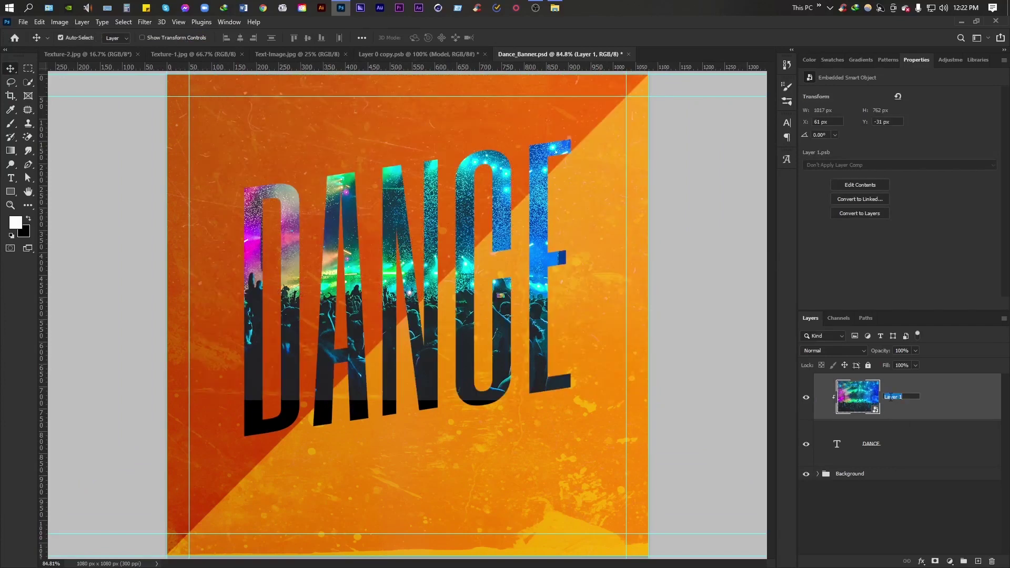
key(BackSpace)
text(Image Text)
Step: Name the layer Image Text and enlarge and reposition the photo within the letters
key(Return)
key(ctrl+t)
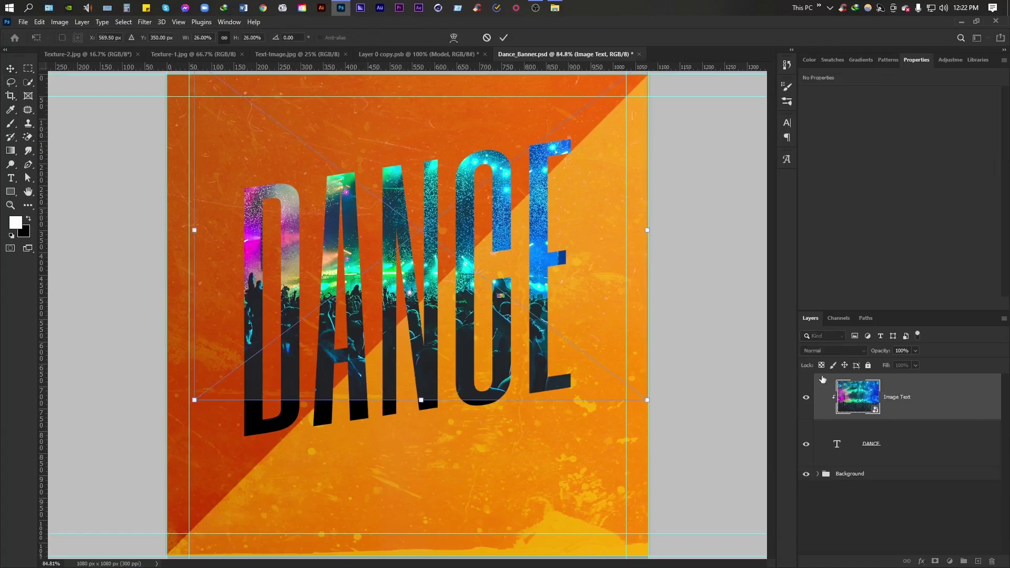
drag(428, 210, 409, 255)
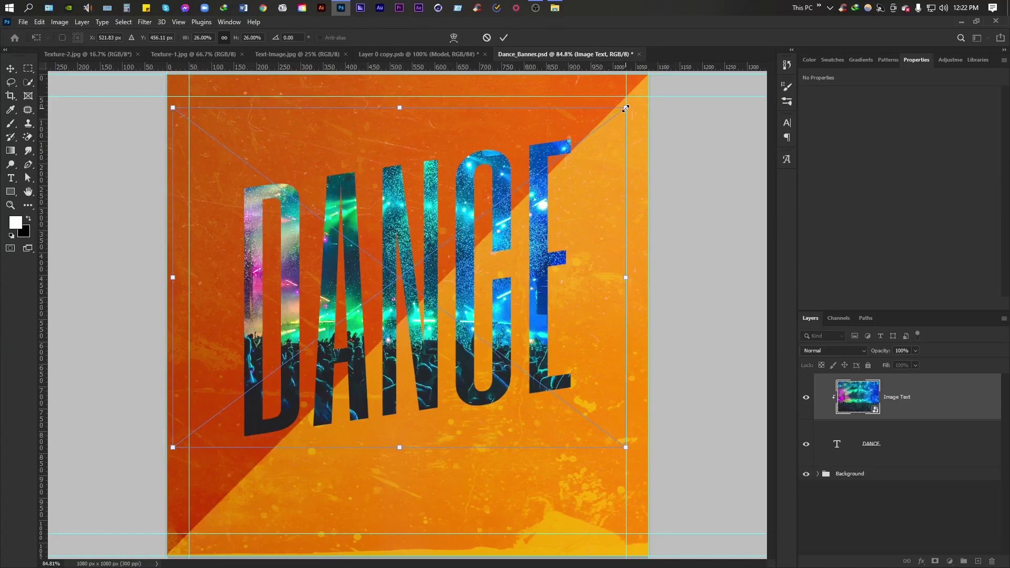
drag(625, 108, 657, 90)
drag(541, 197, 544, 200)
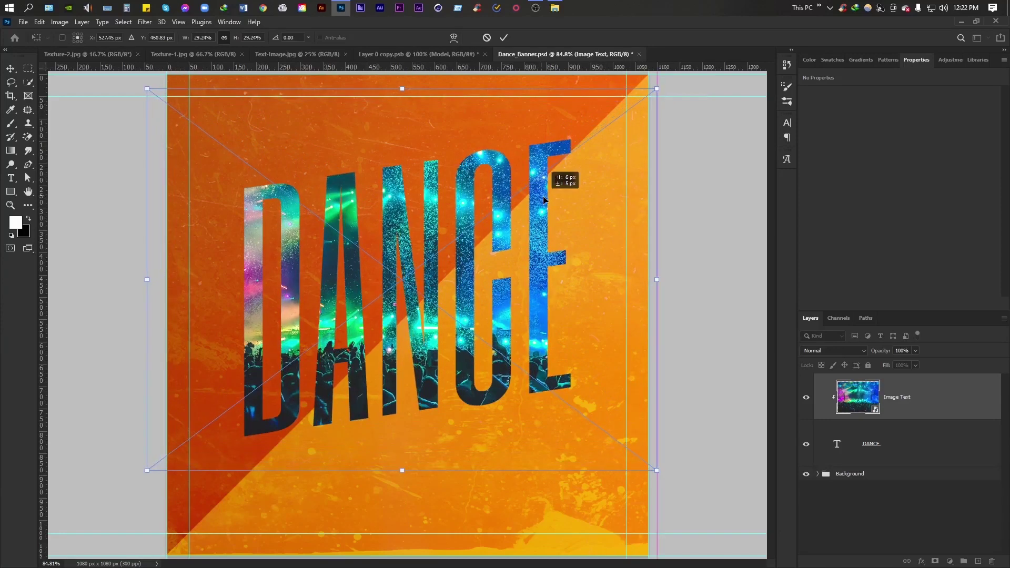
Step: Skew the photo about -4.54° to follow the slanted DANCE letters
right_click(537, 212)
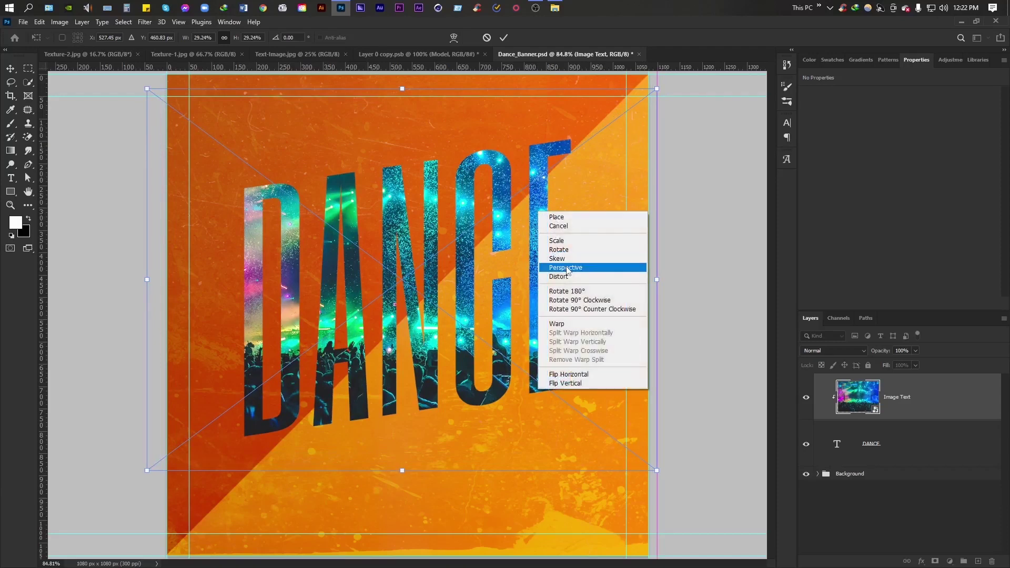
click(563, 260)
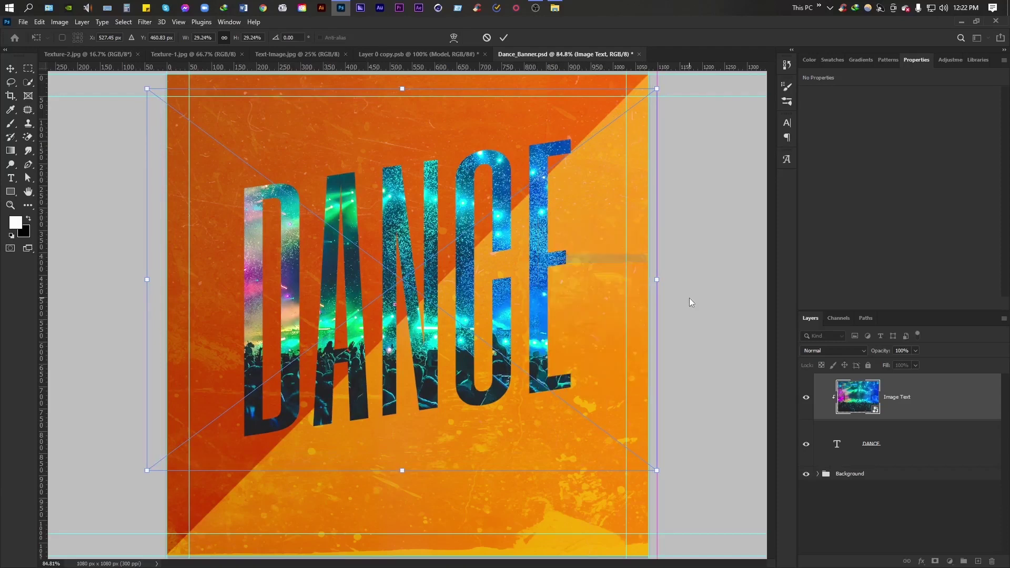
drag(657, 279, 657, 243)
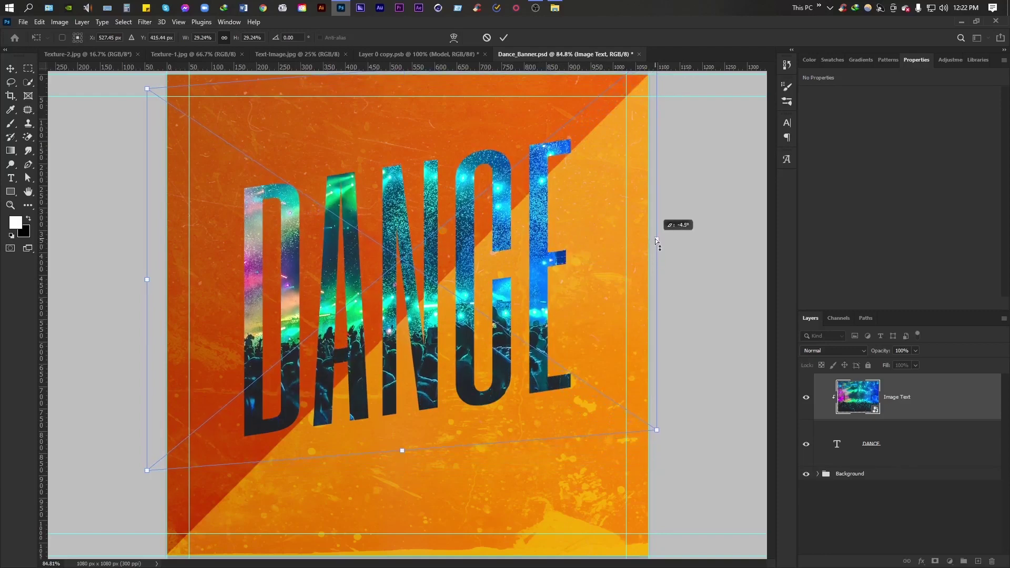
drag(656, 244, 657, 239)
click(503, 38)
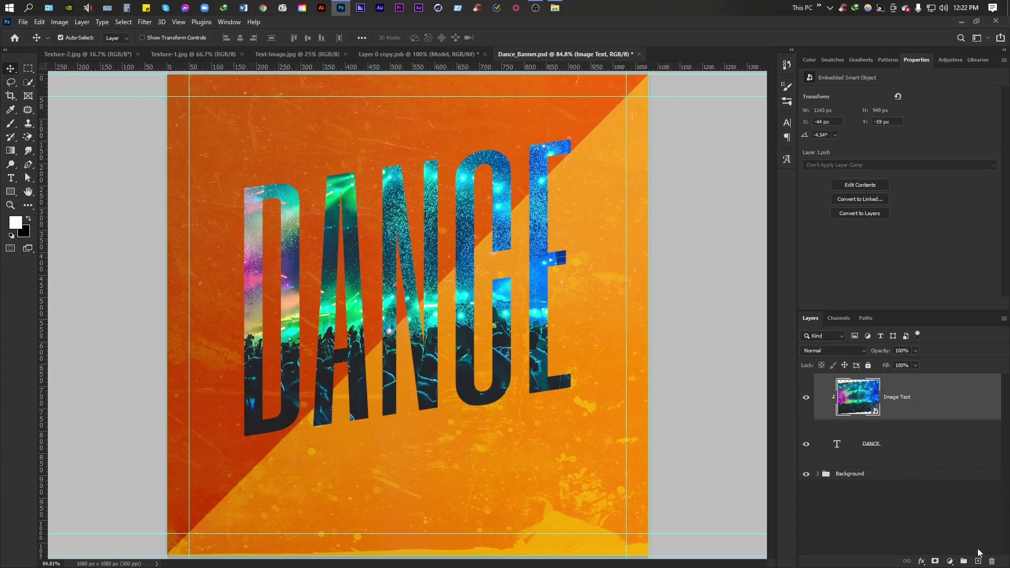
Step: Add a Curves adjustment with an S-curve to boost the photo's contrast
click(950, 562)
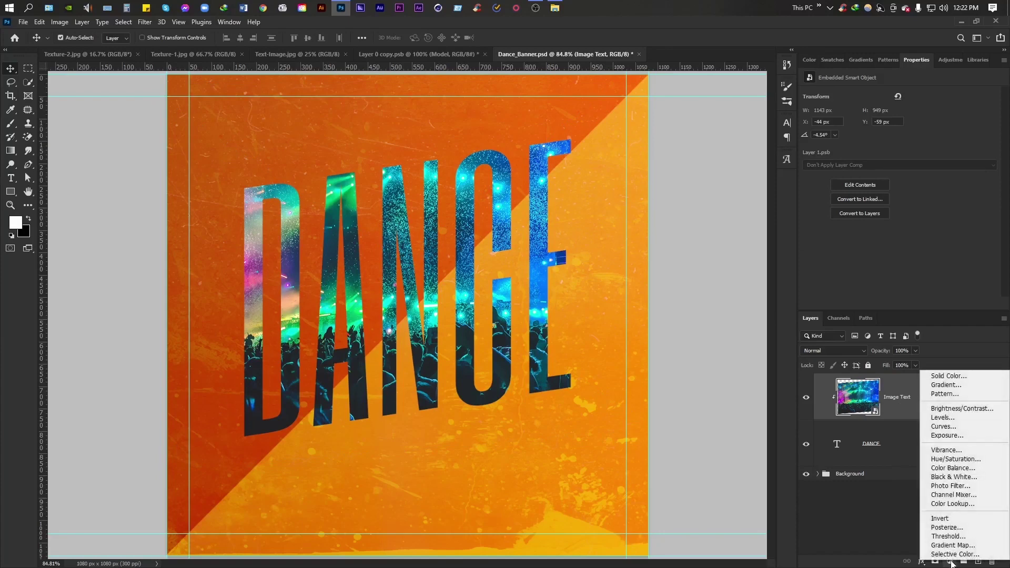
click(940, 427)
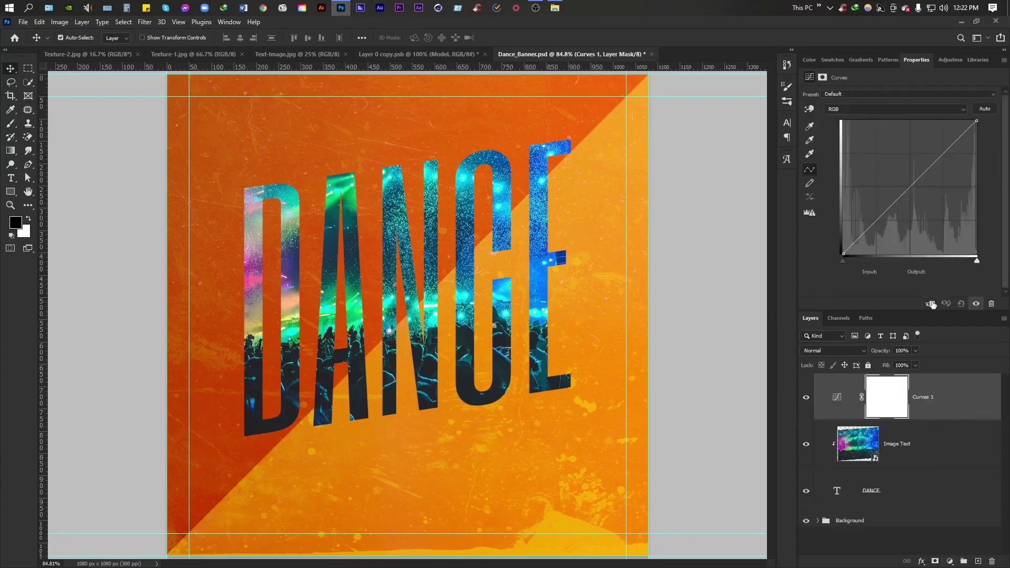
drag(939, 159, 937, 146)
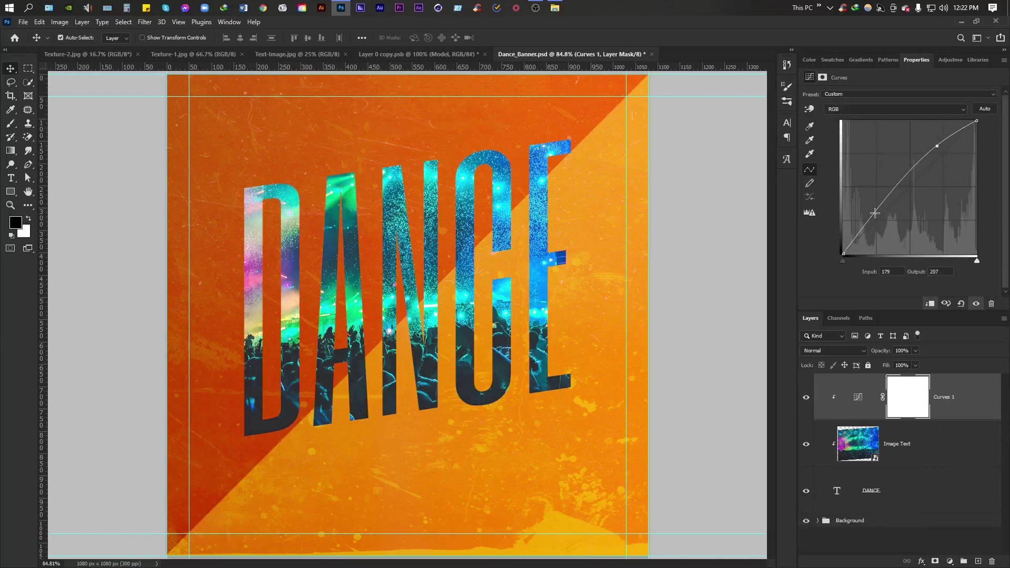
drag(875, 216, 881, 228)
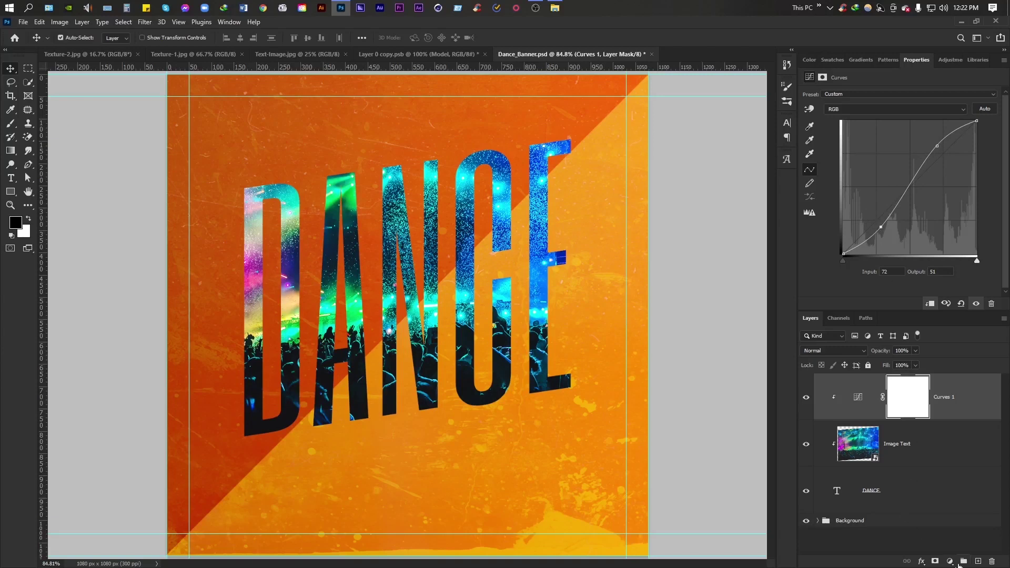
Step: Add a Brightness/Contrast adjustment with Brightness 28 and Contrast 50
click(950, 561)
click(958, 412)
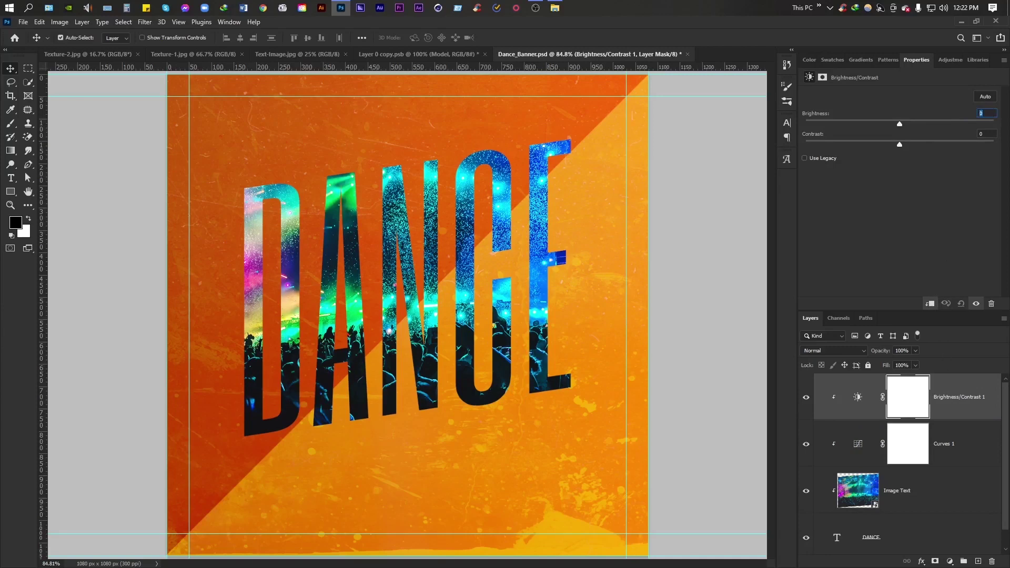
text(28)
key(Tab)
text(50)
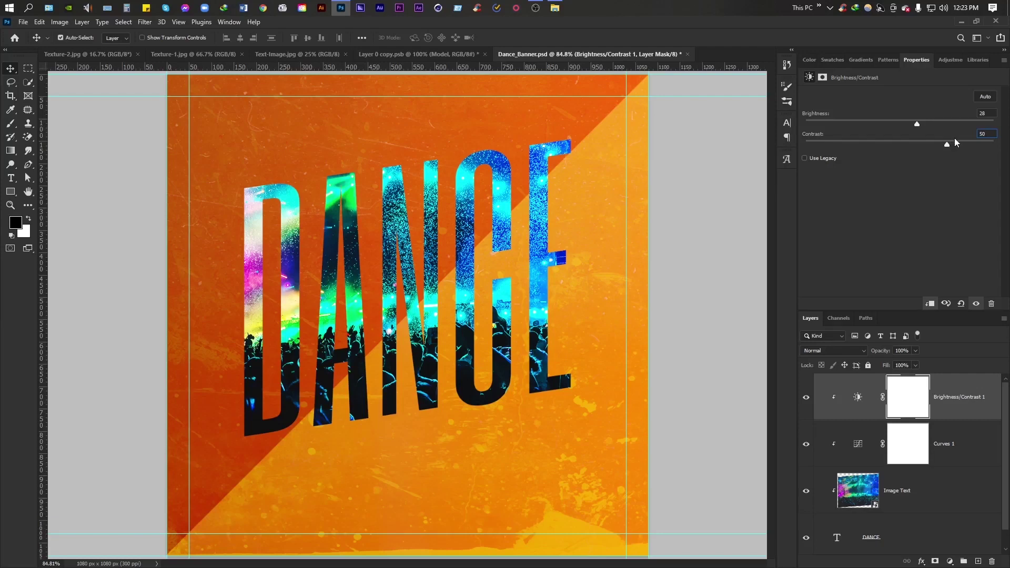
click(975, 444)
click(944, 495)
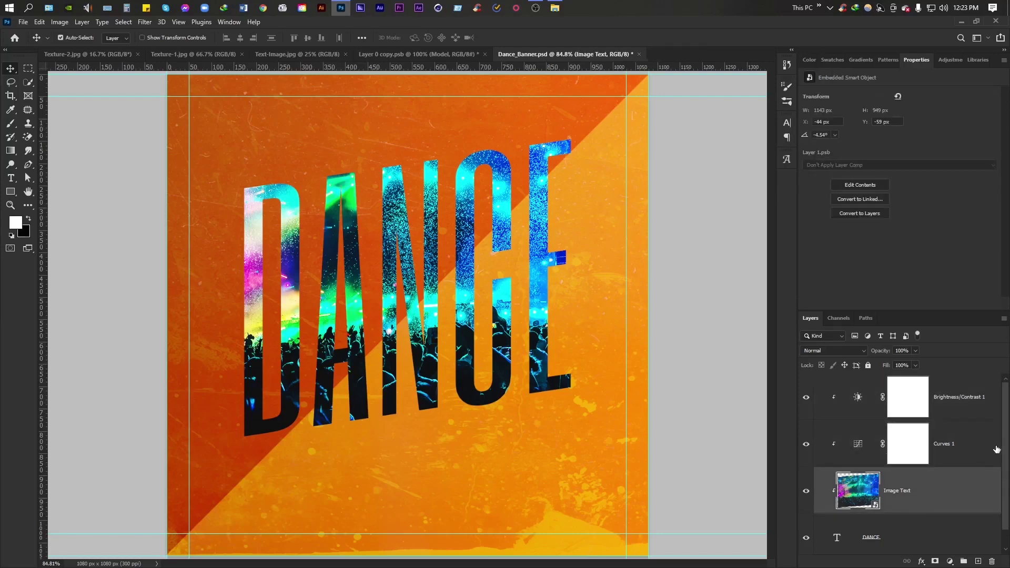
Step: Apply a Bevel & Emboss effect to the DANCE text layer
scroll(1004, 452, down, 1)
click(936, 531)
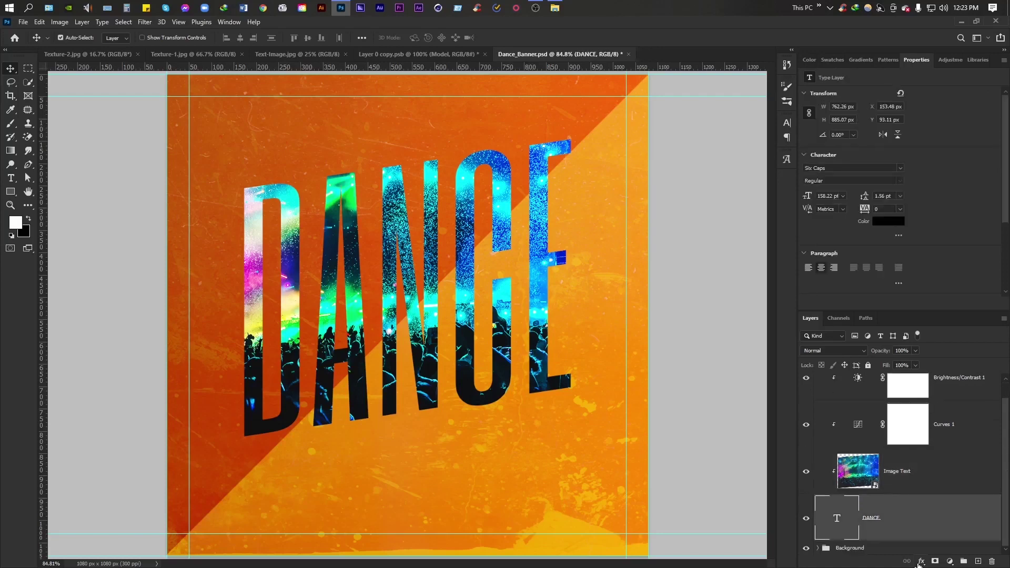
click(920, 561)
click(936, 476)
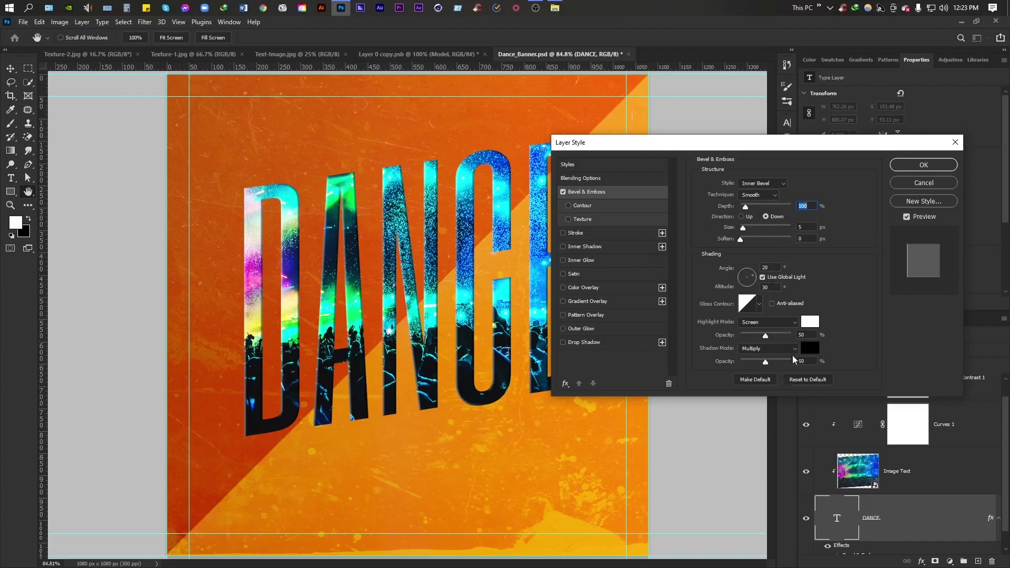
click(929, 165)
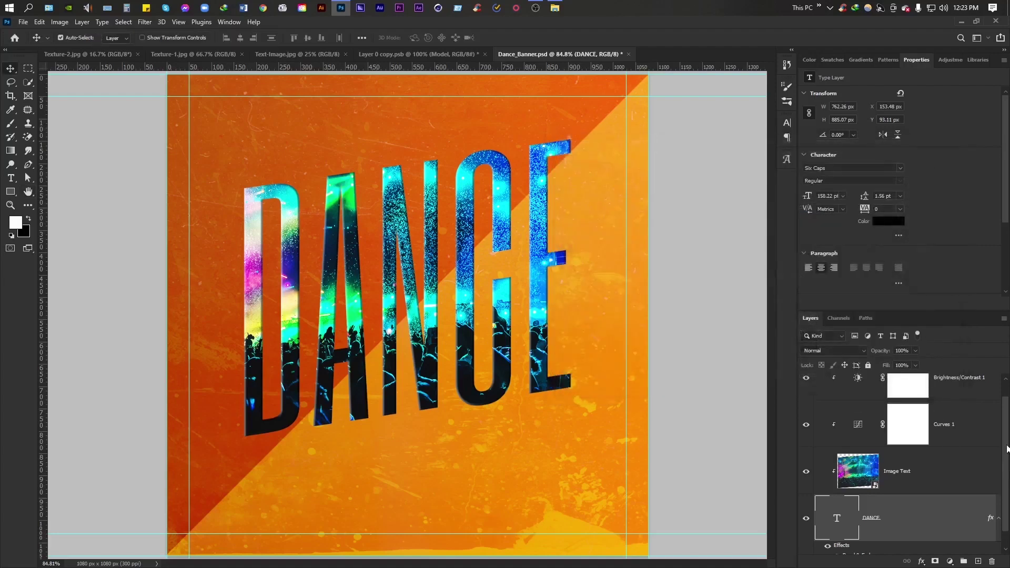
Step: Duplicate DANCE, strip the lower copy's effects and nudge it down as an offset
scroll(936, 505, down, 1)
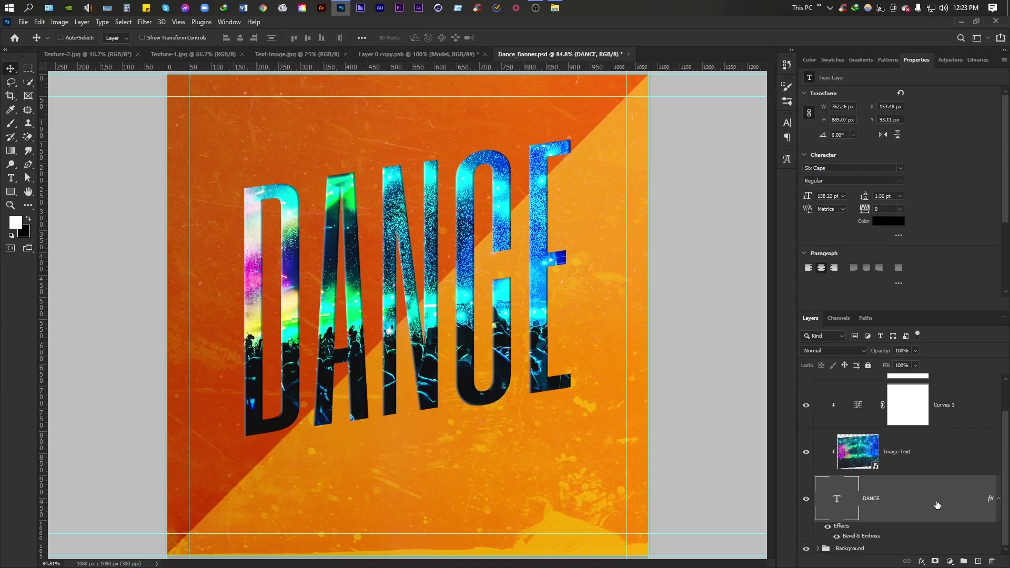
key(ctrl+j)
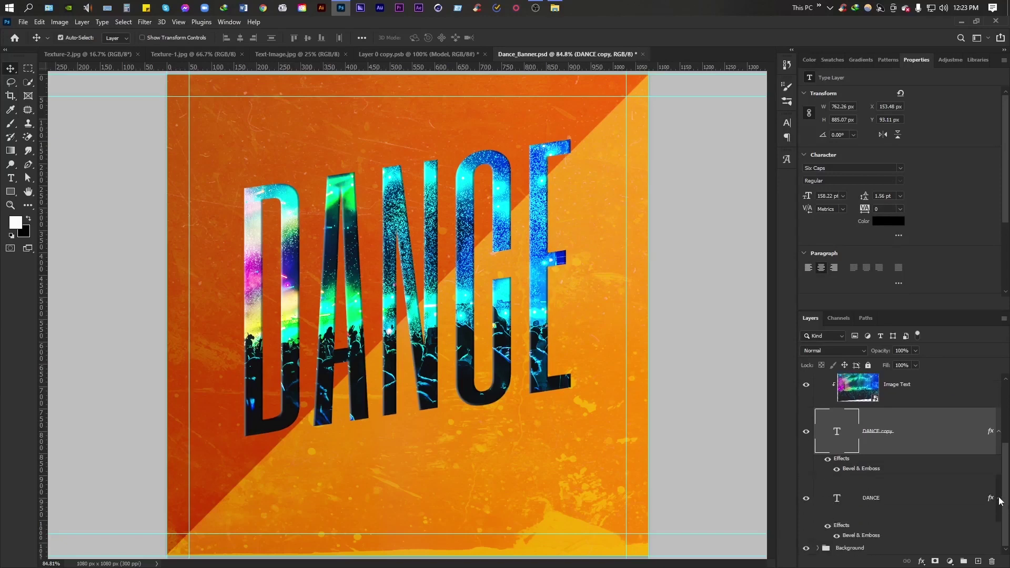
drag(990, 497, 993, 560)
click(905, 519)
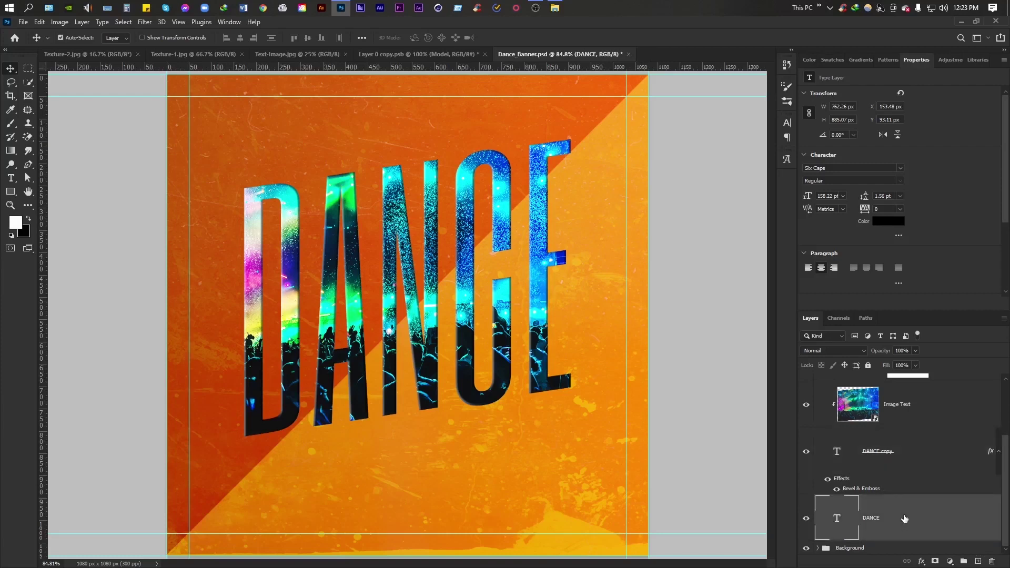
key(shift+Down)
key(shift+Down)
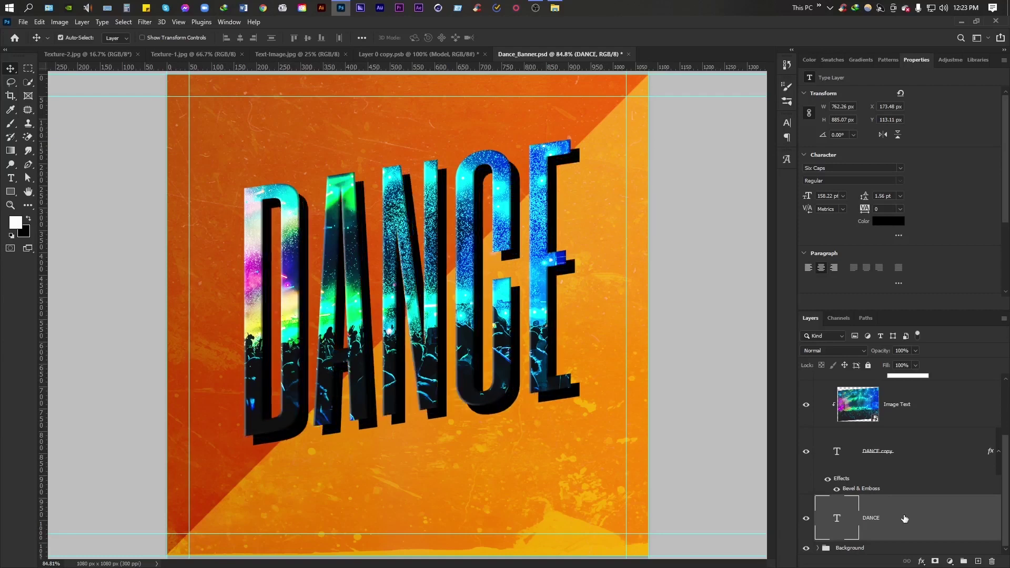
key(Up)
Step: Nudge the offset DANCE layer a few pixels with the arrow keys
key(Left)
key(Left)
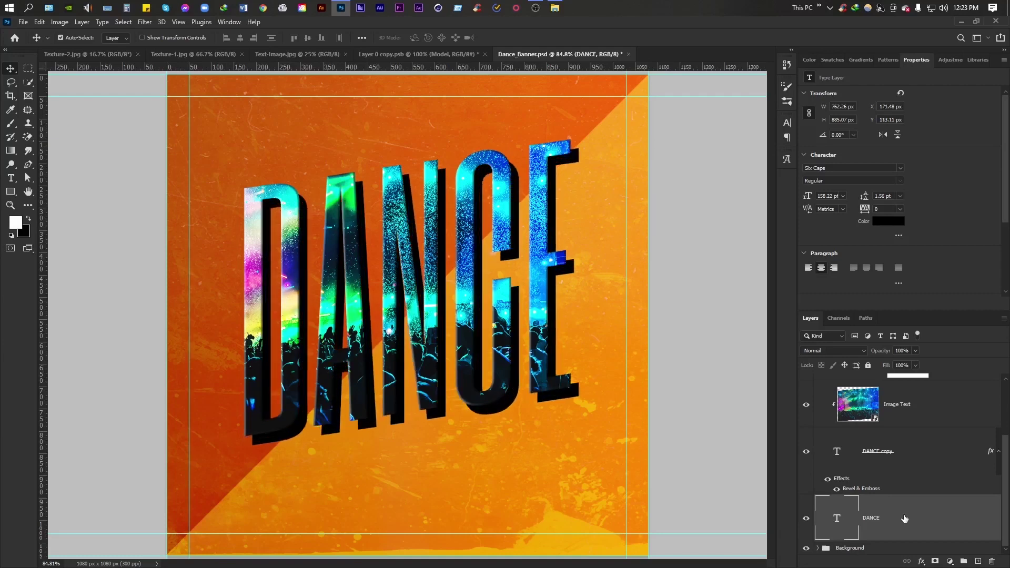
key(Up)
key(Left)
key(Left)
key(Right)
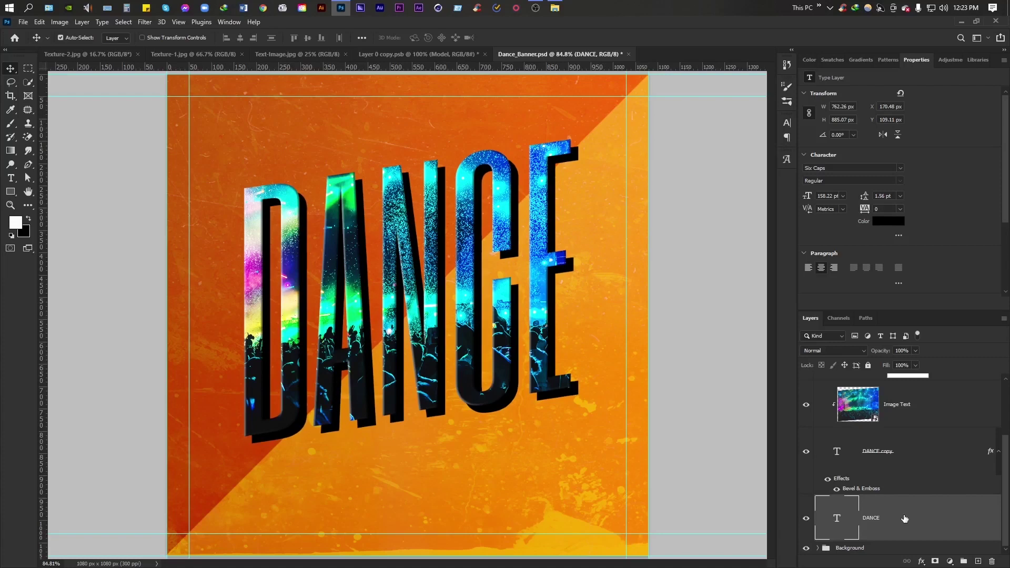
key(Down)
Step: Colour the offset text dark brown 5c2703 and set its Fill to 65%
click(899, 221)
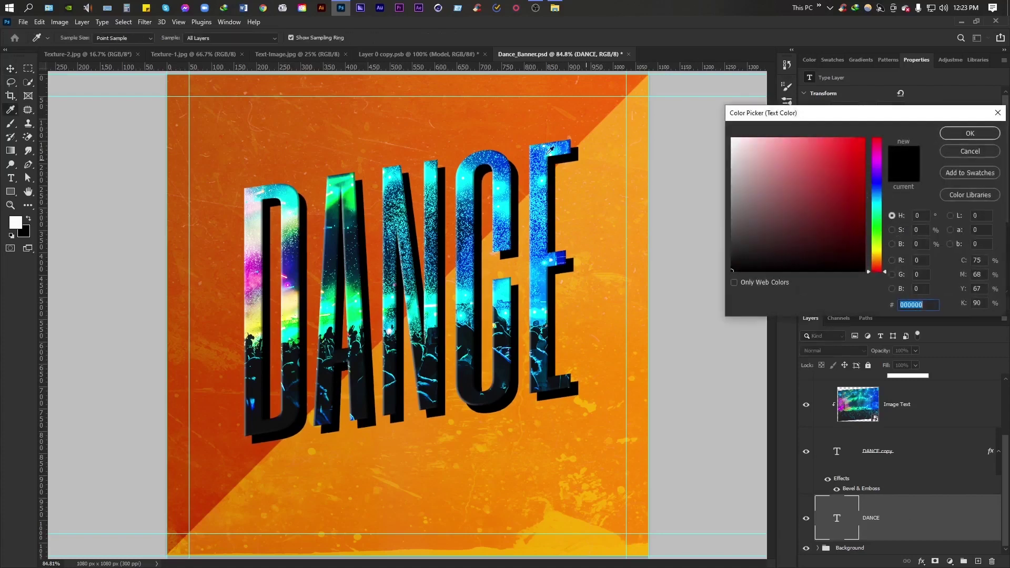
click(489, 137)
drag(862, 152, 860, 224)
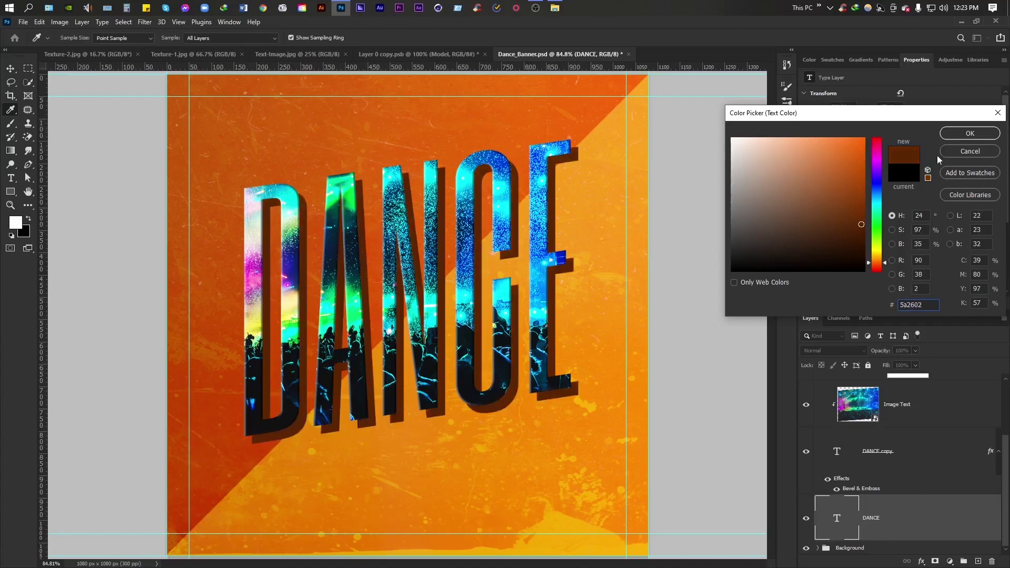
click(969, 134)
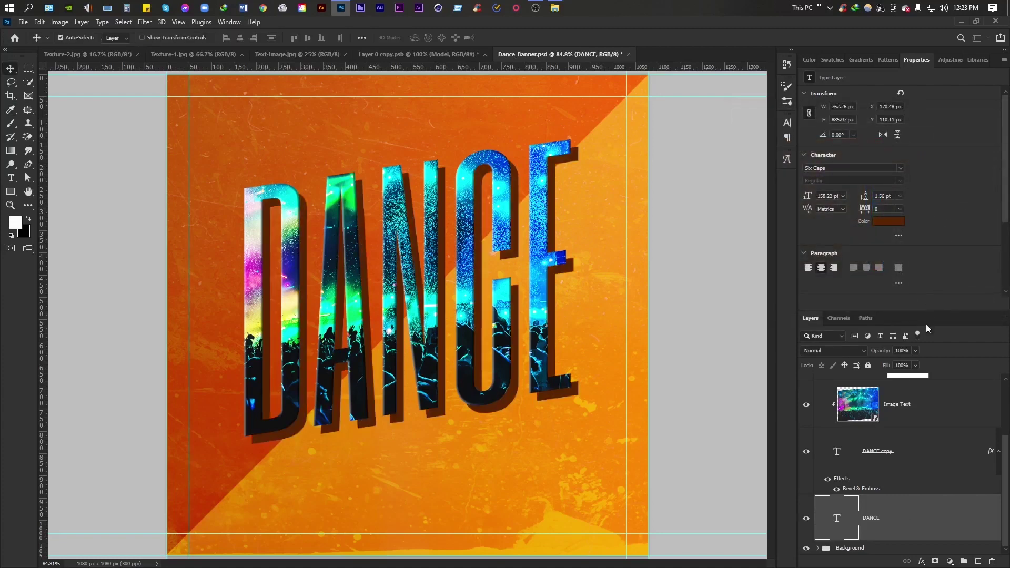
click(900, 365)
text(0)
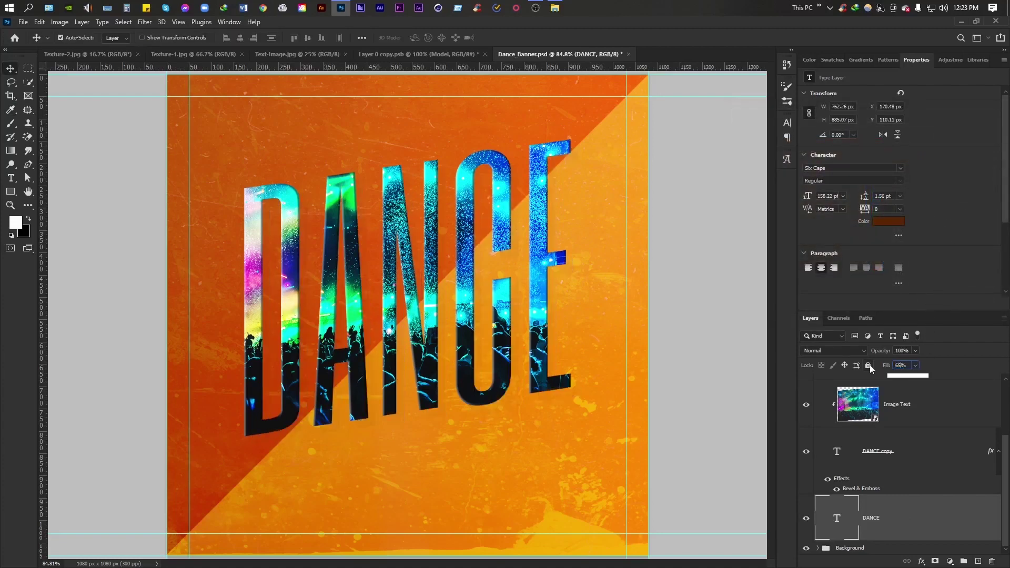
text(5)
key(Return)
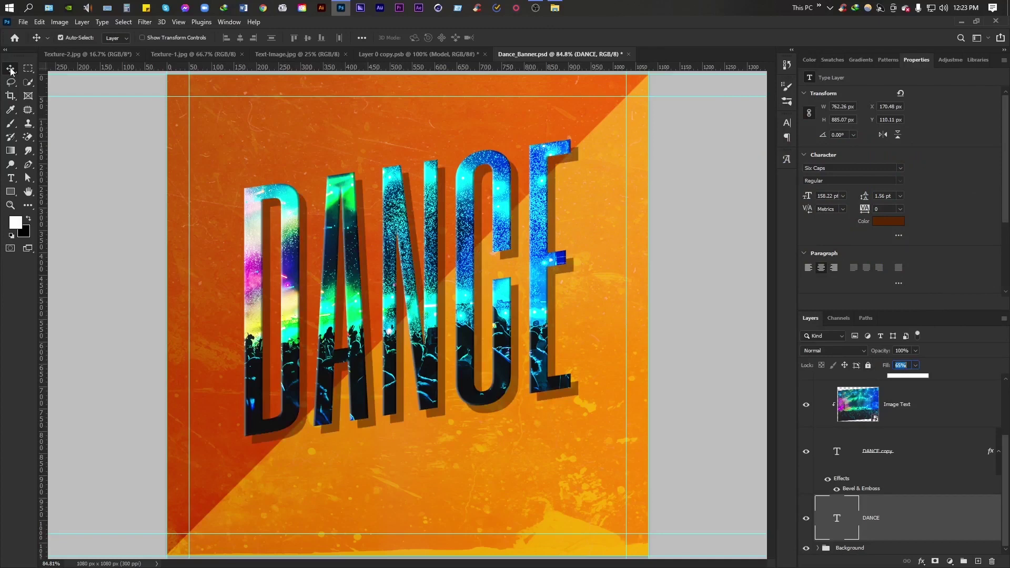
Step: Reselect the offset DANCE layer and nudge it slightly up and left
key(alt+bracketright)
click(910, 514)
key(shift+Up)
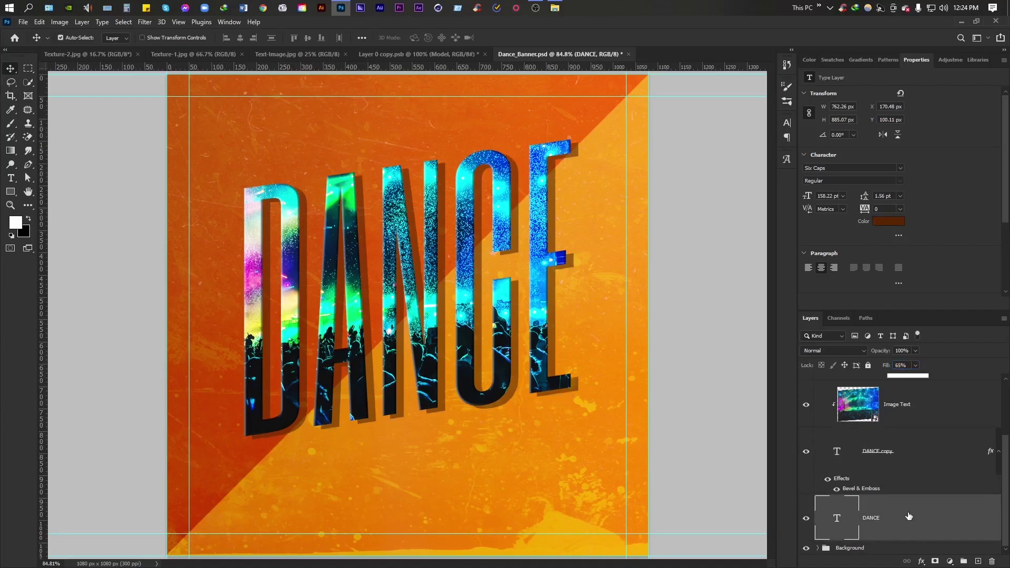
key(Left)
key(Left)
key(Left)
key(Left)
key(Down)
key(Down)
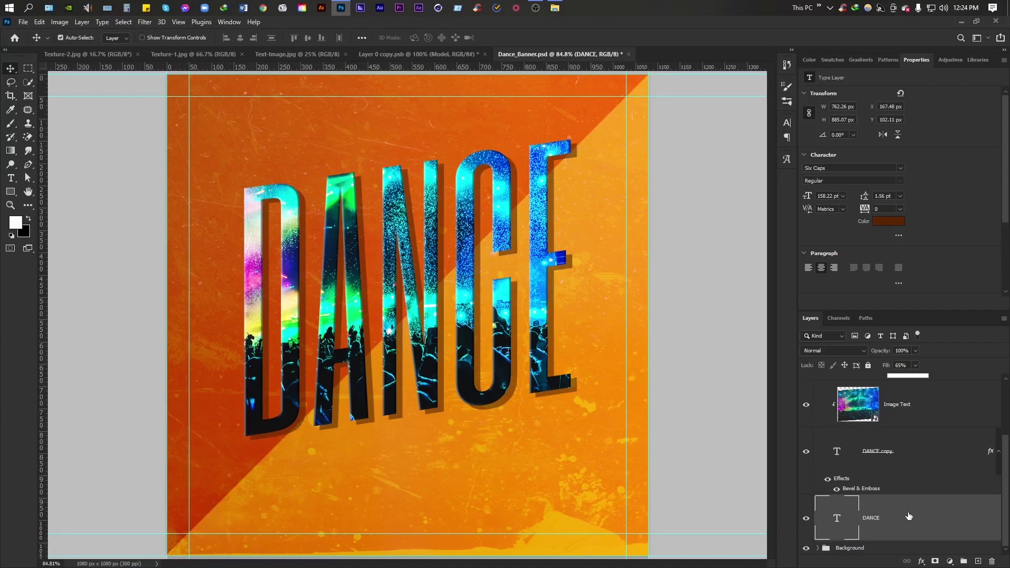
Step: Select the top Brightness/Contrast 1 layer and choose the Rosellinda Alyamore font
click(316, 238)
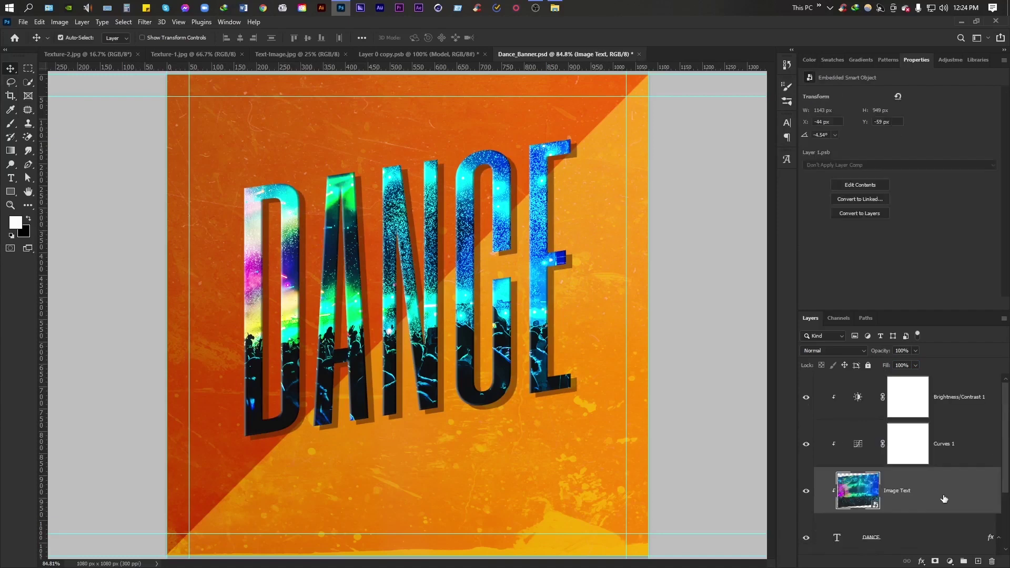
click(951, 410)
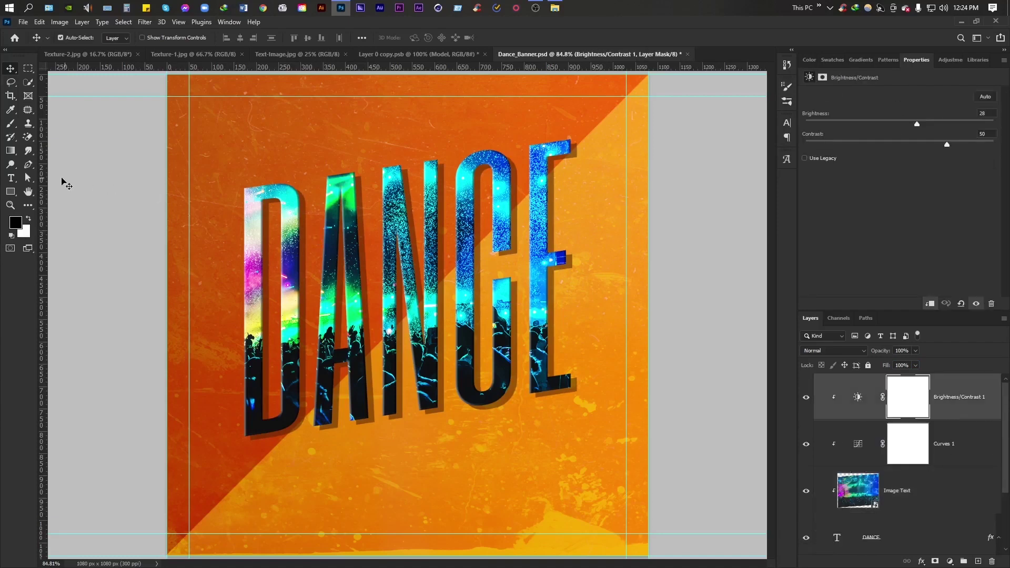
click(10, 178)
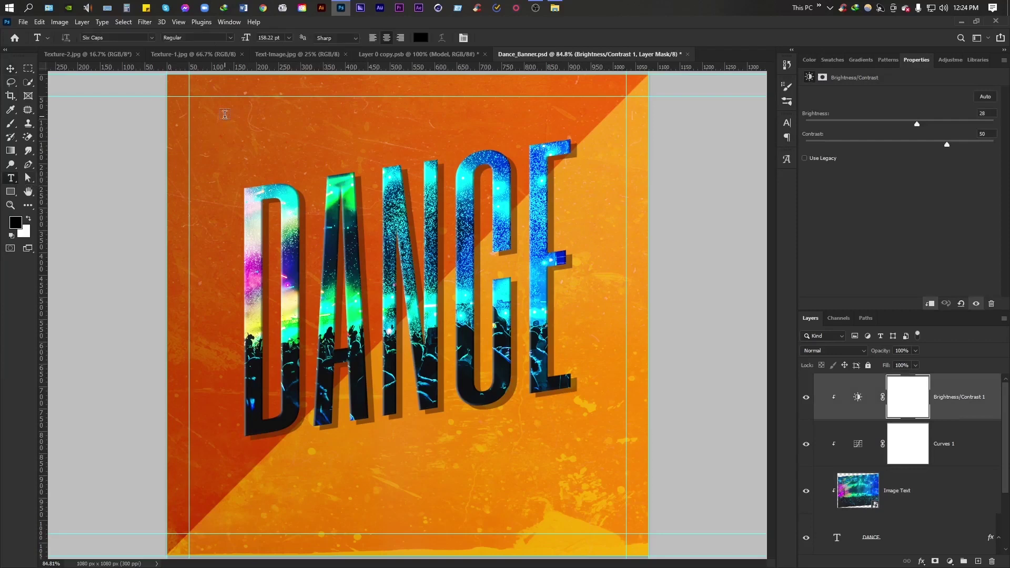
click(151, 42)
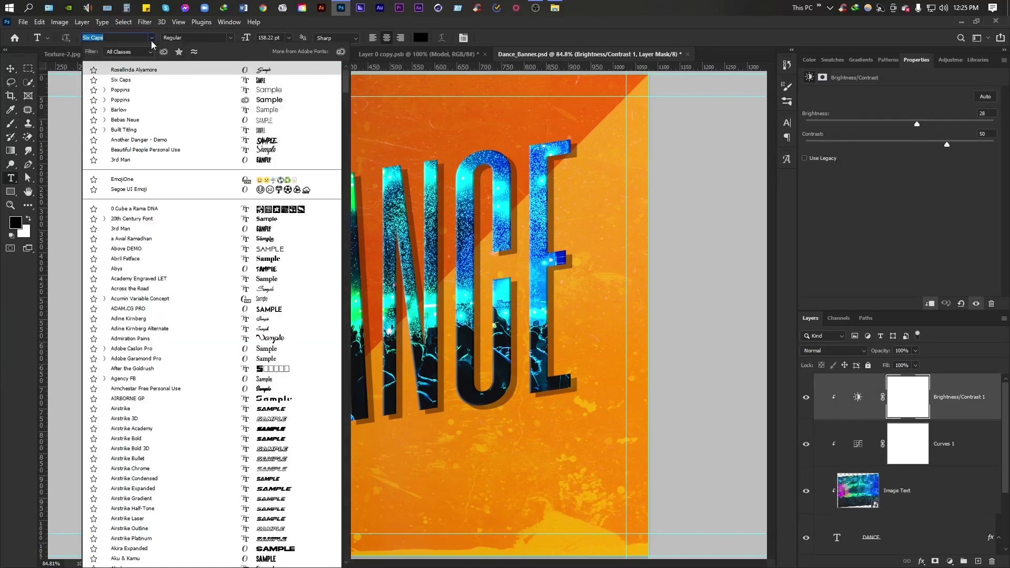
click(144, 70)
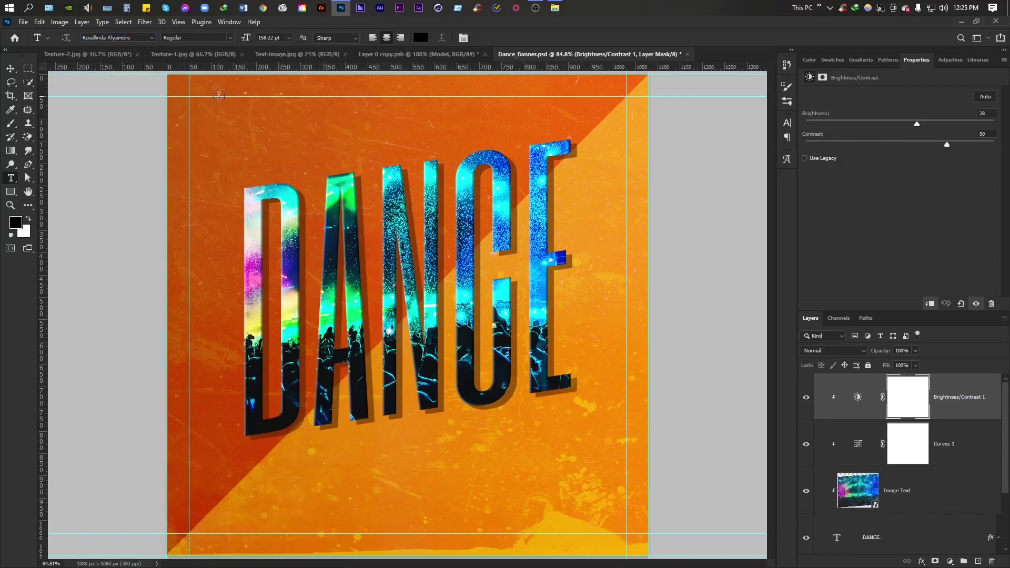
Step: Add a right-aligned Show text layer on the canvas
click(199, 113)
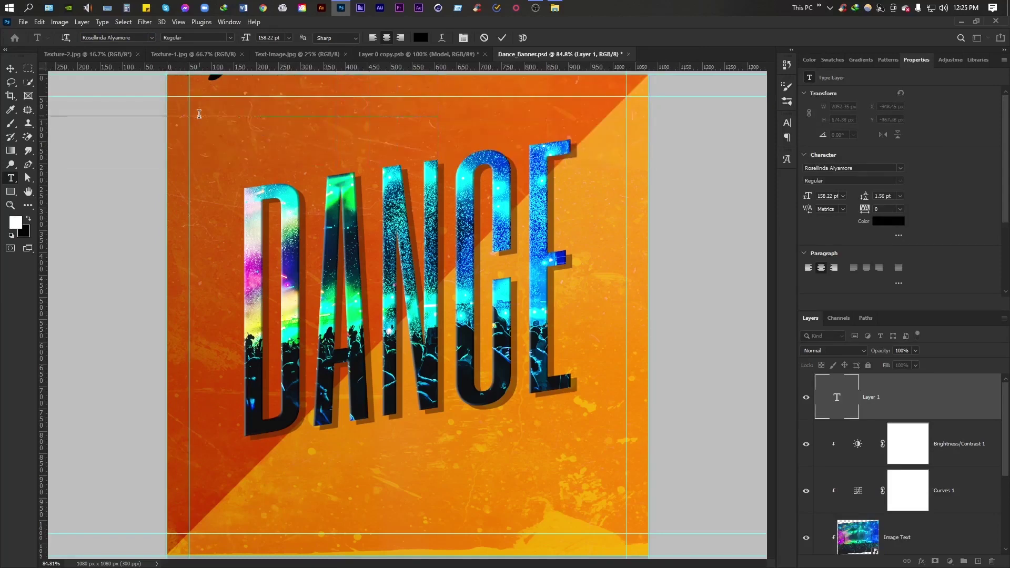
click(401, 38)
click(502, 37)
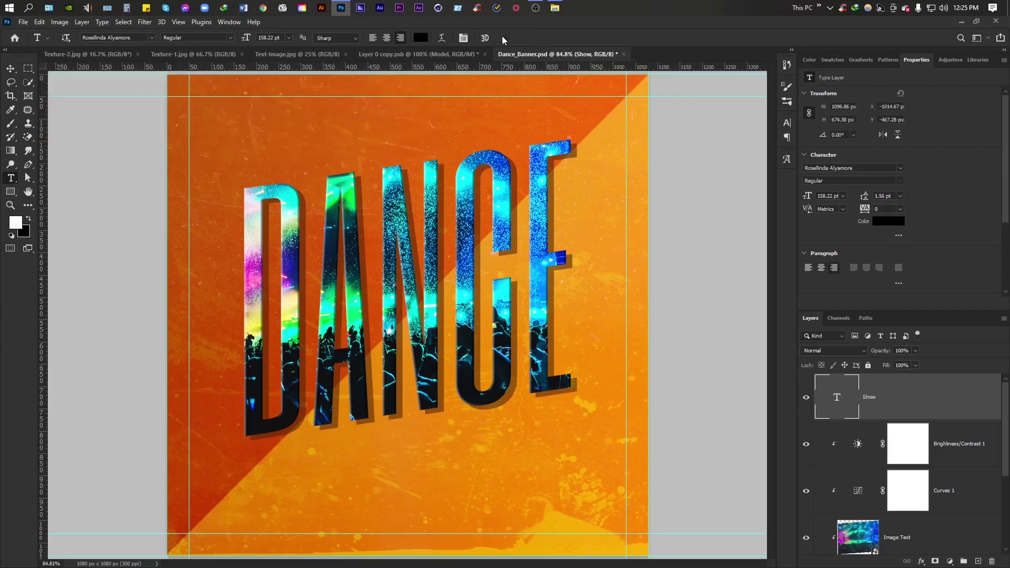
key(ctrl+t)
Step: Move the Show text to the canvas centre and colour it white
drag(101, 115, 518, 458)
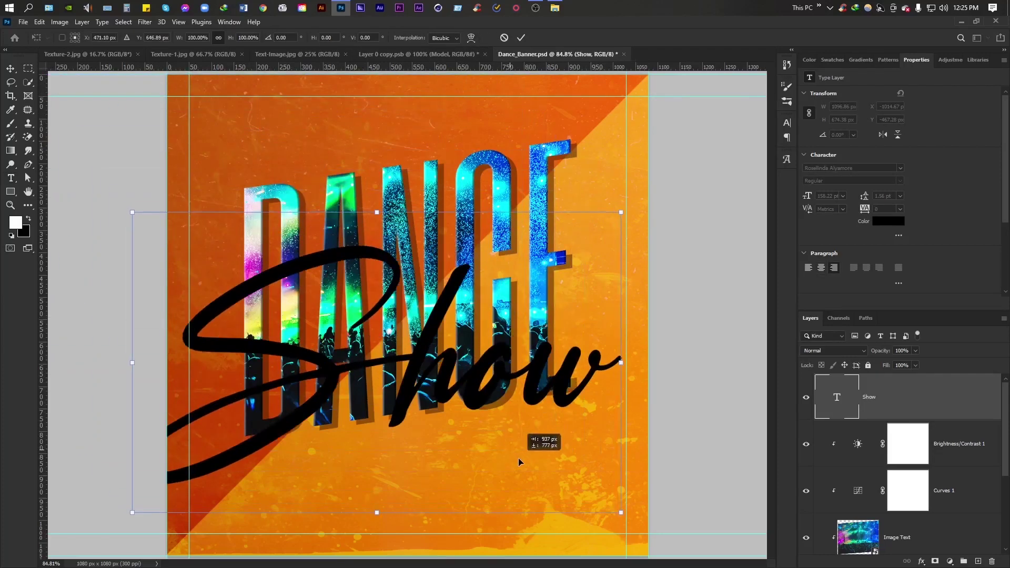
click(519, 38)
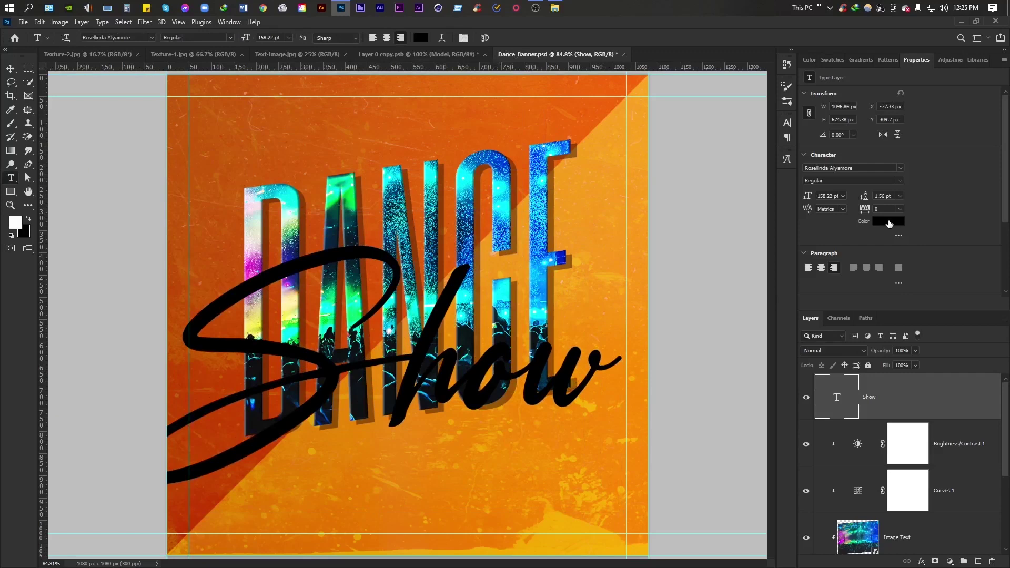
click(889, 222)
drag(754, 215, 732, 139)
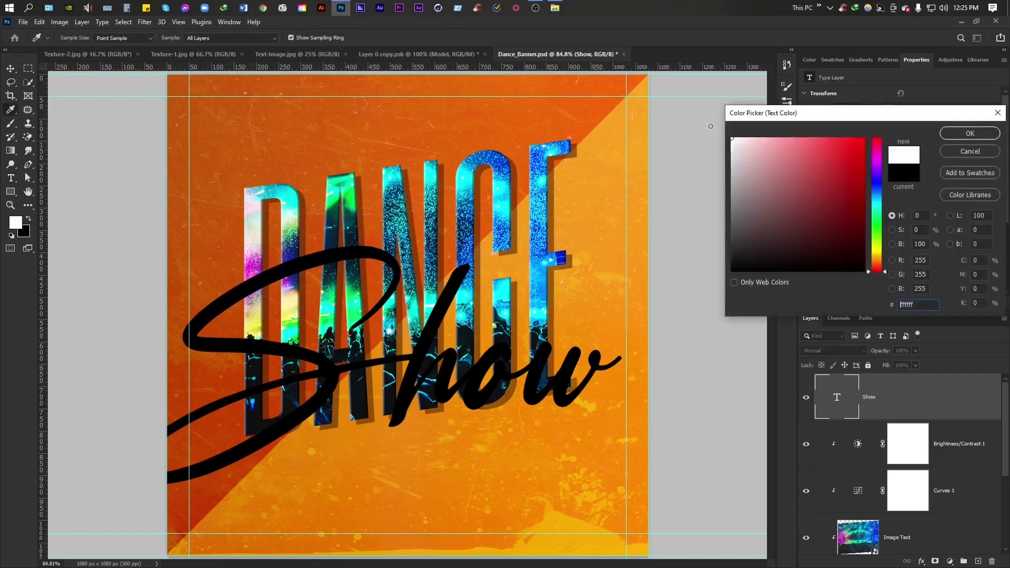
click(970, 135)
Step: Shrink Show, tilt it about -9.29° and place it below the E
key(ctrl+t)
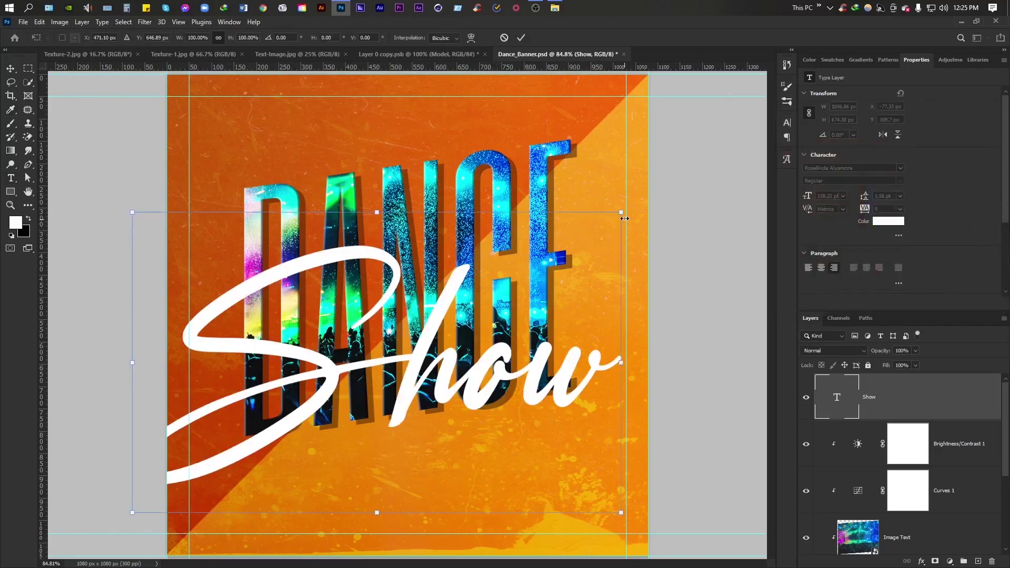
drag(624, 218, 467, 315)
mouse_move(415, 357)
mouse_down()
mouse_move(577, 422)
mouse_move(557, 419)
mouse_up()
mouse_move(576, 385)
mouse_down()
mouse_move(560, 388)
mouse_move(581, 377)
mouse_up()
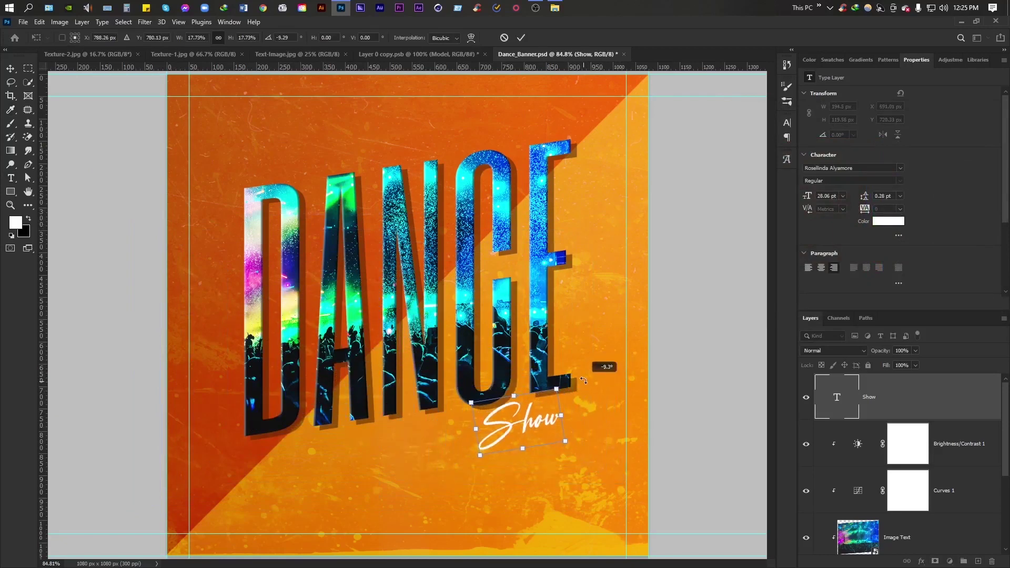
mouse_move(543, 411)
mouse_down()
mouse_move(557, 415)
mouse_move(567, 394)
mouse_up()
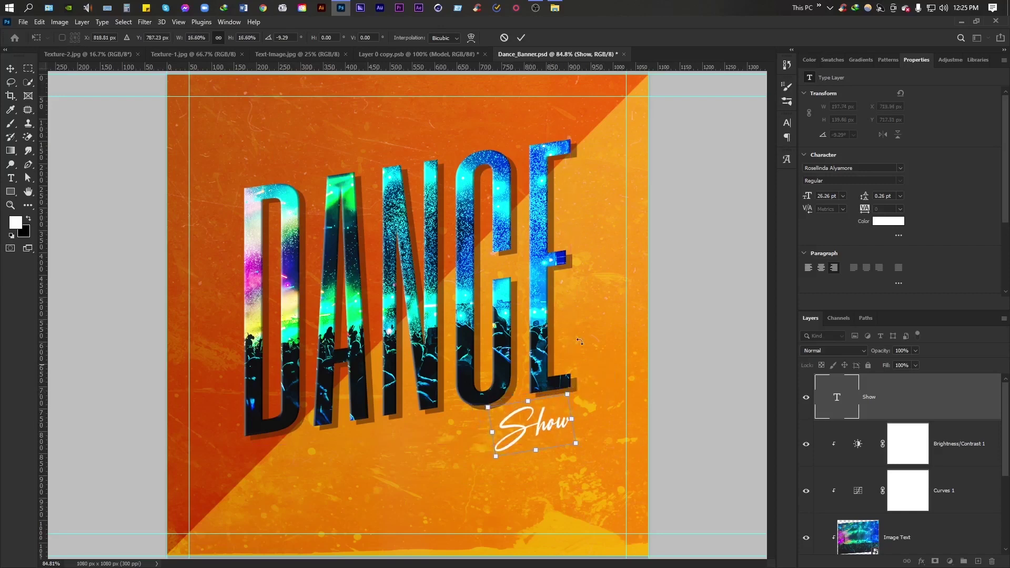
click(521, 37)
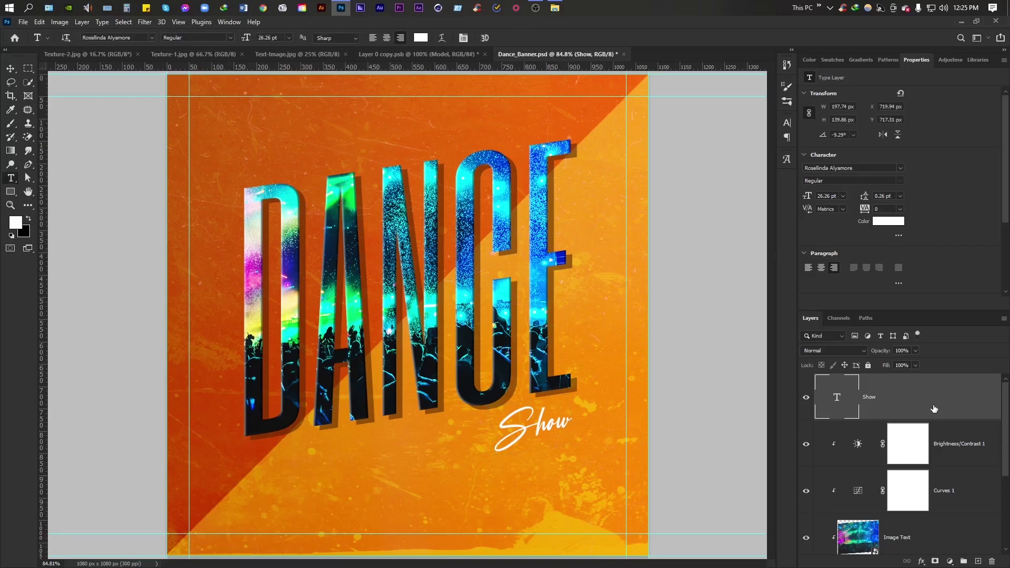
Step: Move the Show layer beneath the DANCE layers in the stack
key(ctrl+bracketleft)
key(ctrl+bracketleft)
key(ctrl+bracketleft)
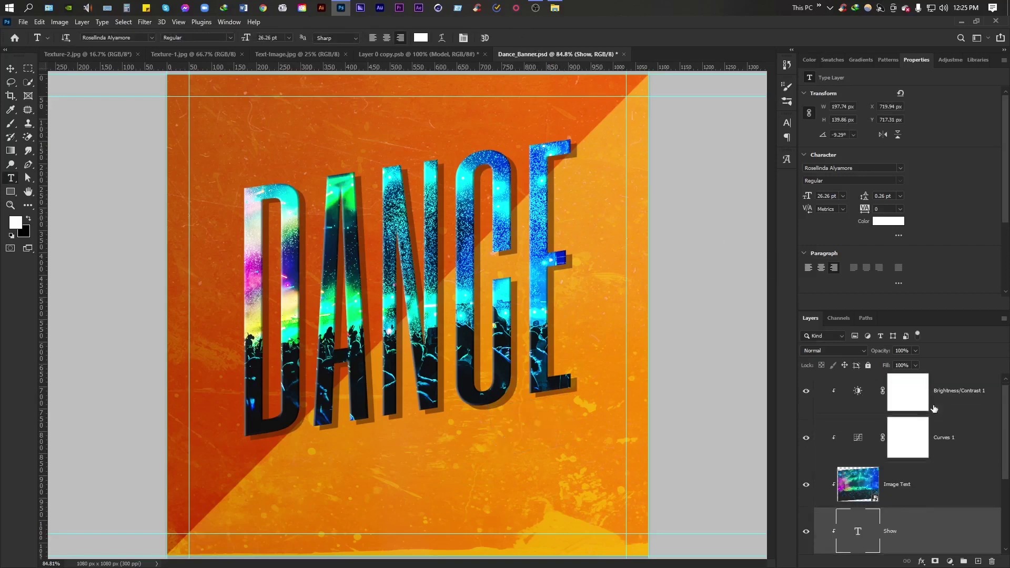
key(ctrl+bracketleft)
key(ctrl+bracketleft)
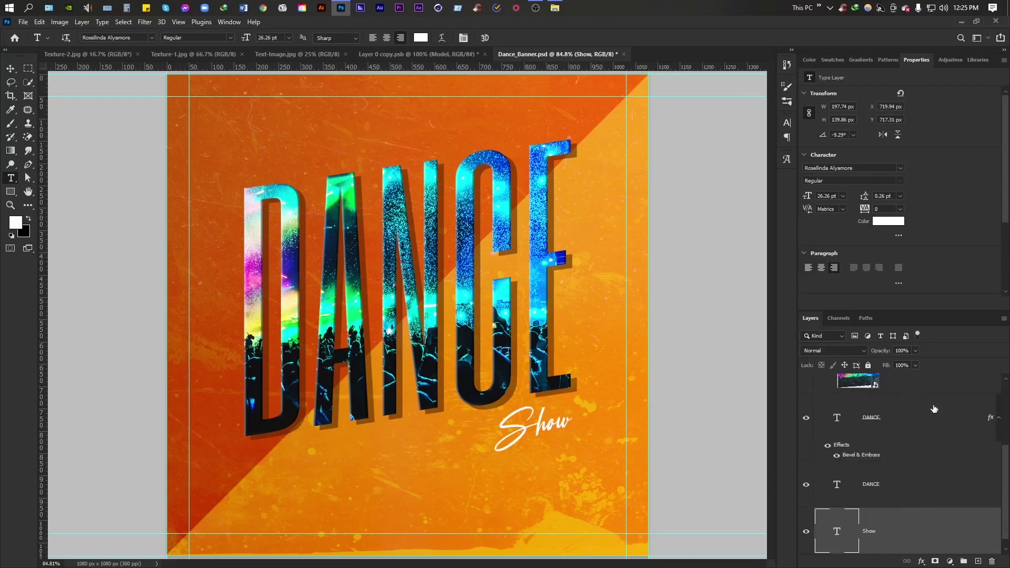
drag(1005, 477, 1007, 409)
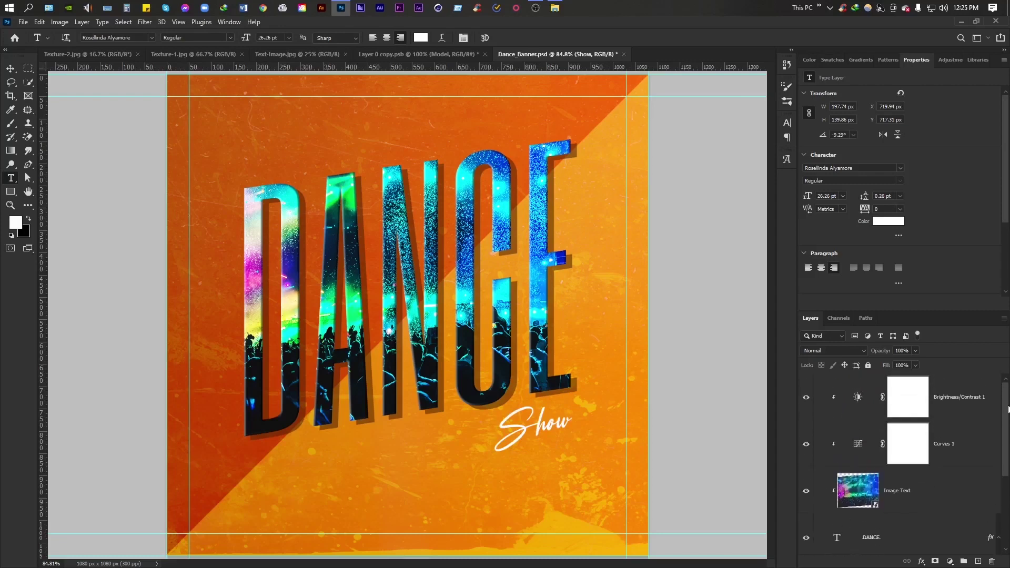
Step: Put the DANCE, Show and adjustment layers into one group named Typography
shift+click(966, 402)
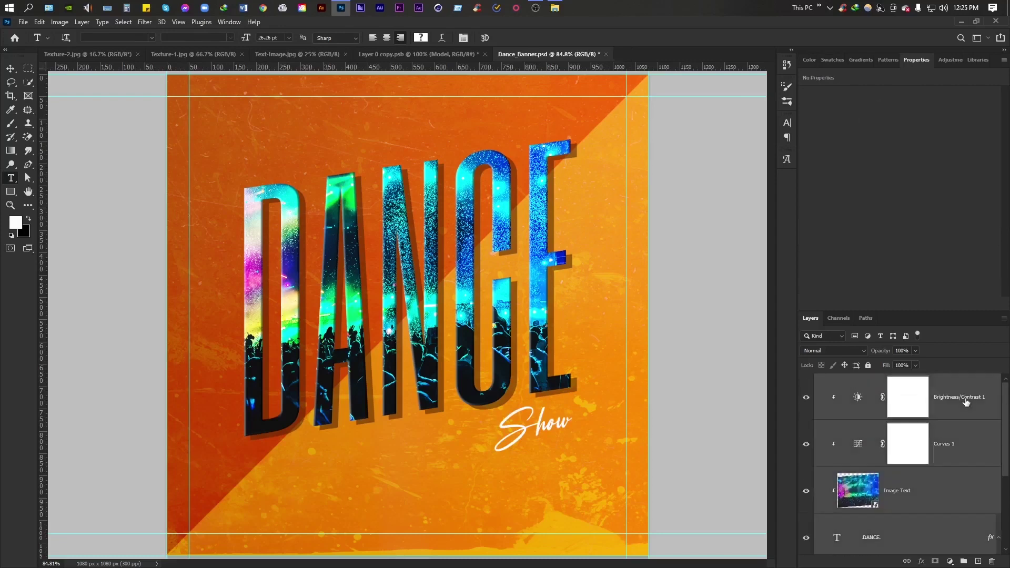
key(ctrl+g)
double_click(847, 379)
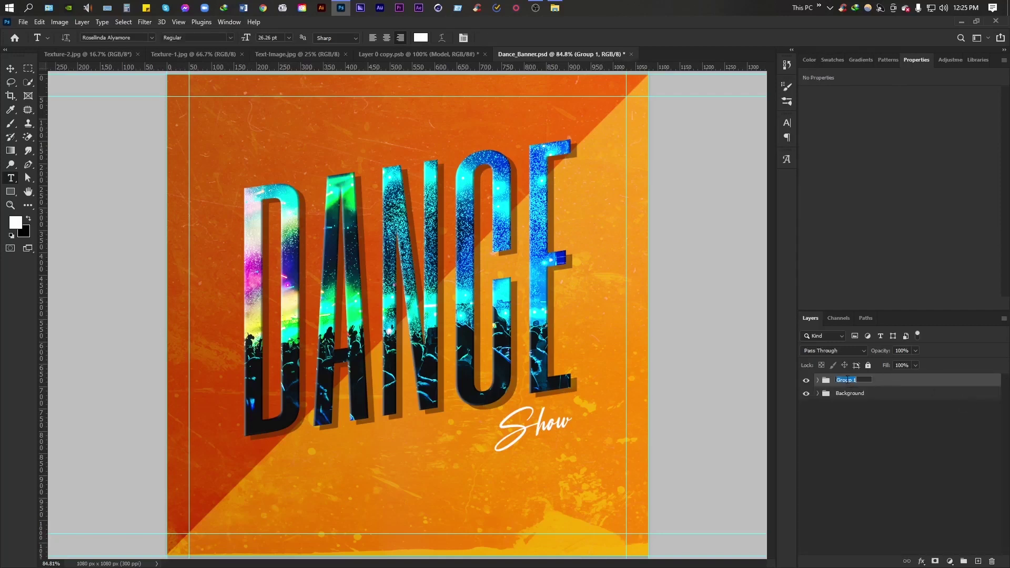
text(Ty)
text(pography)
key(Return)
Step: Copy the Model dancer layer into Dance_Banner and convert it to a smart object
key(v)
click(418, 55)
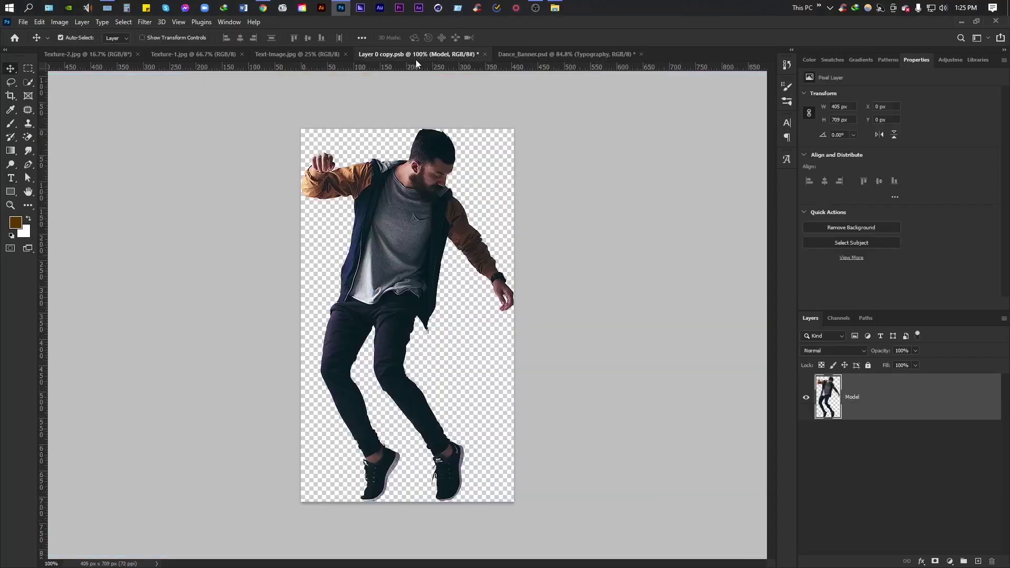
mouse_move(411, 263)
mouse_down()
mouse_move(518, 56)
mouse_move(427, 271)
mouse_up()
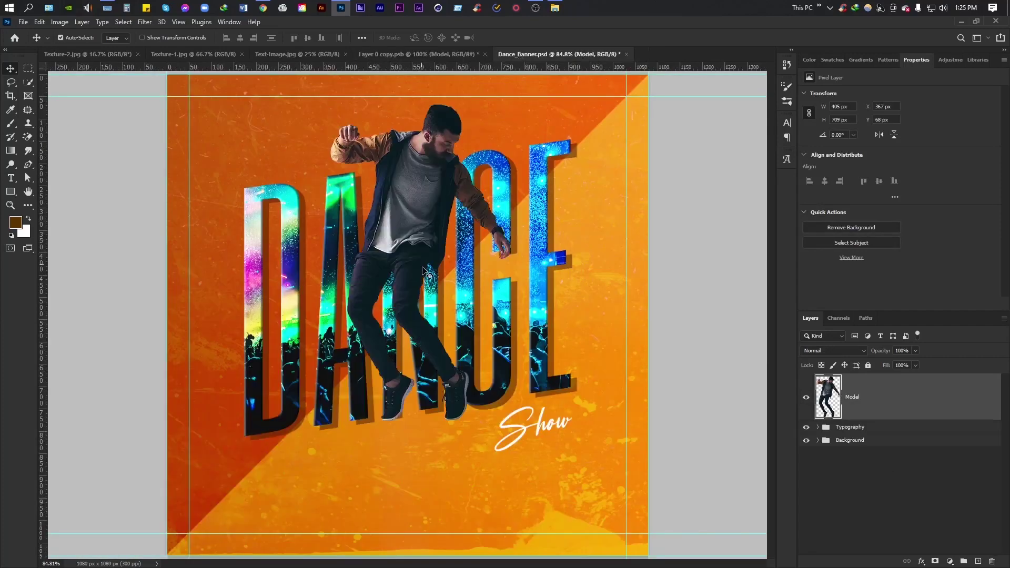
right_click(936, 395)
click(856, 272)
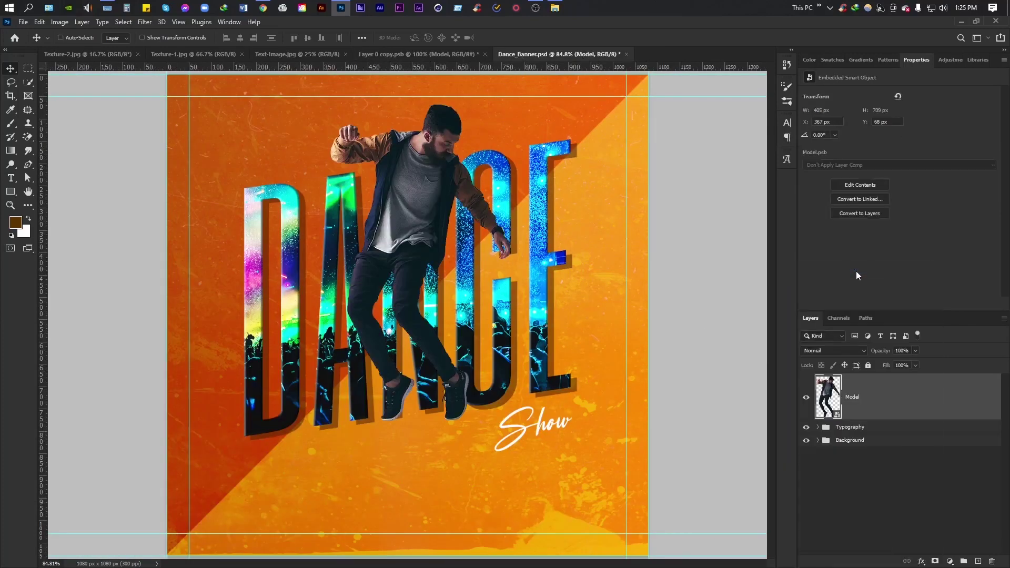
Step: Move the dancer lower so he sits over the DANCE lettering
key(ctrl+t)
drag(400, 184, 395, 226)
click(503, 37)
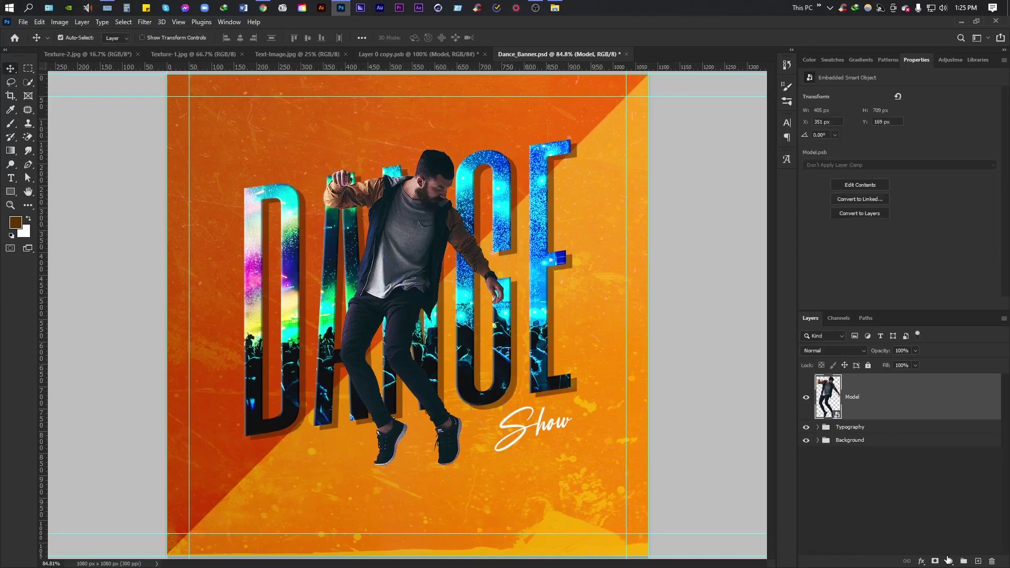
click(949, 561)
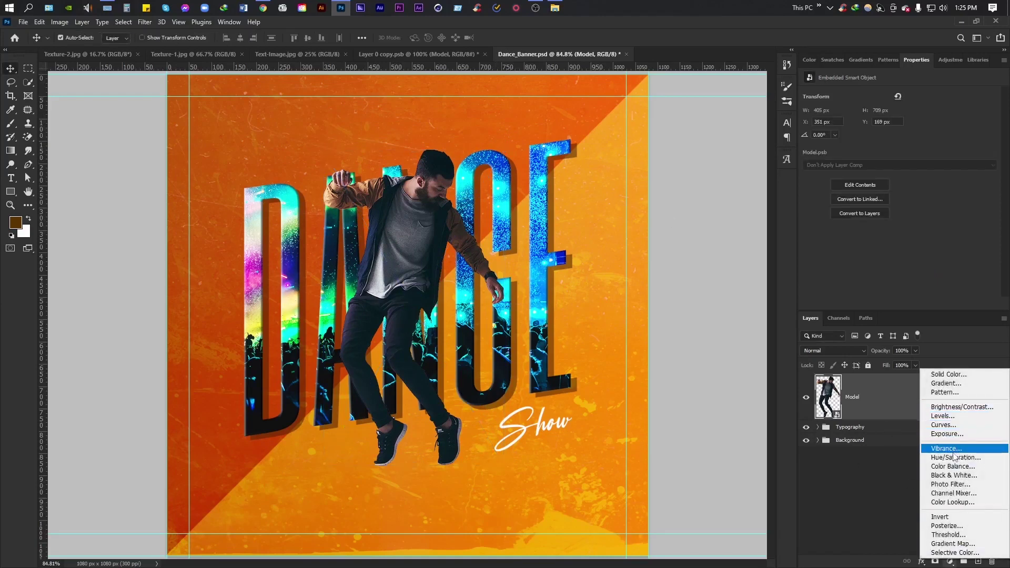
Step: Add a Hue/Saturation adjustment at Hue 42, clipped to the Model layer
click(954, 457)
click(930, 303)
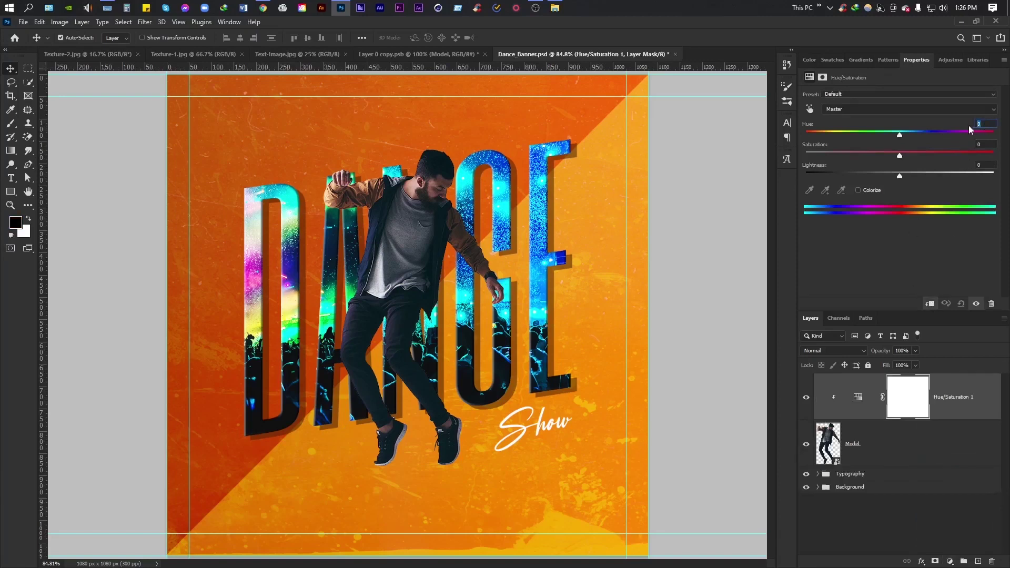
text(42)
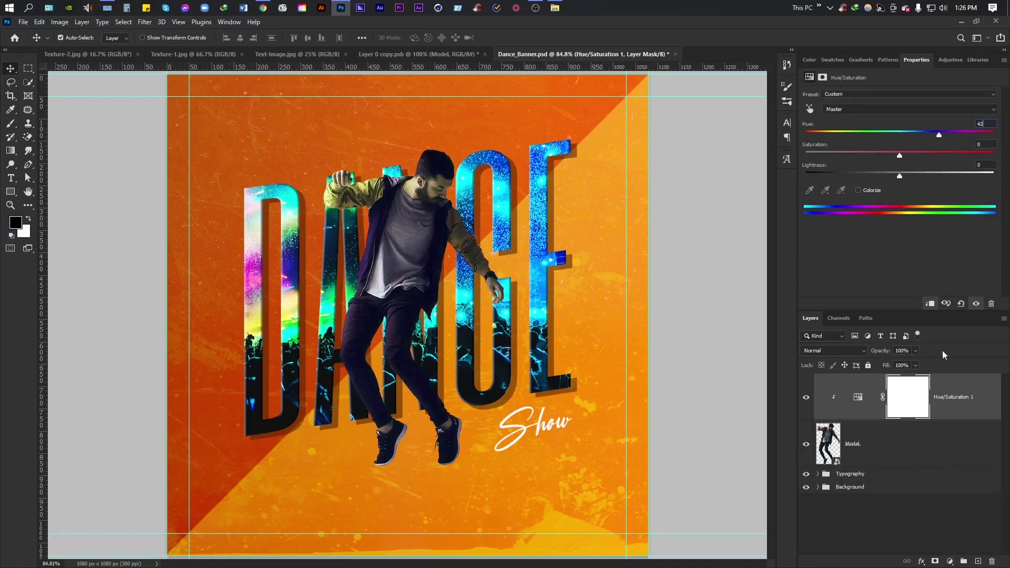
click(928, 456)
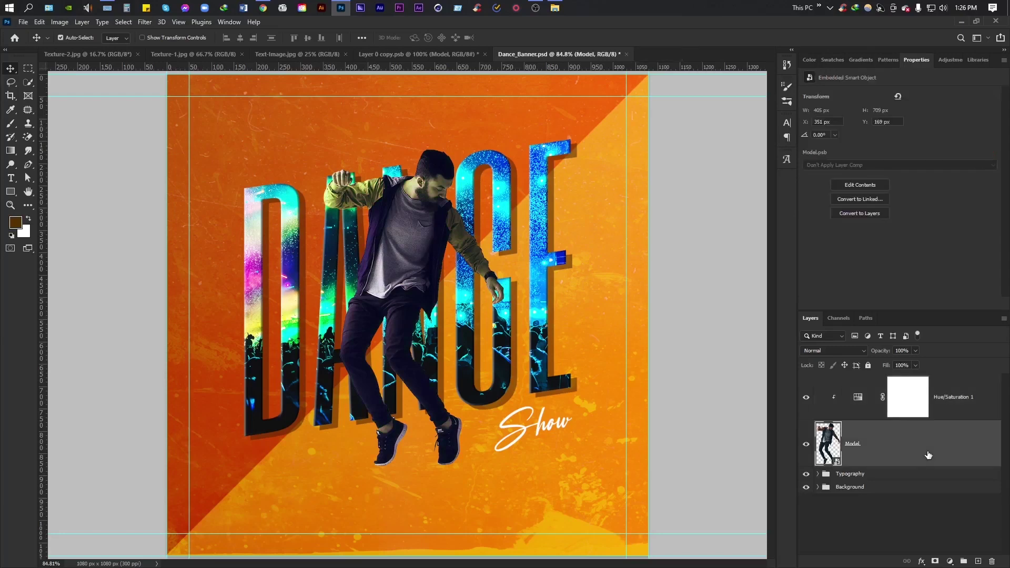
click(907, 476)
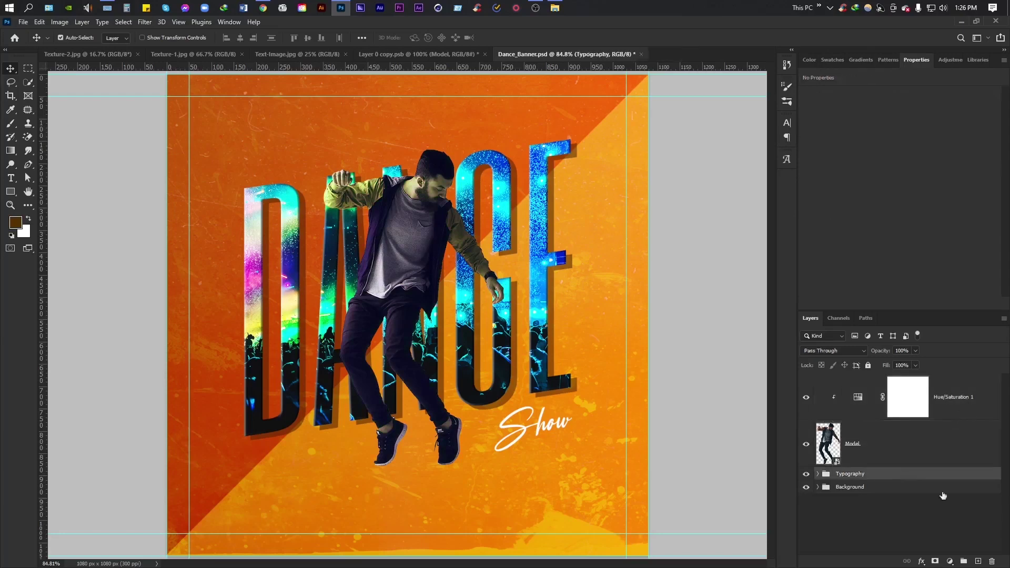
Step: Add a new empty layer and set the foreground colour to near-black
click(978, 561)
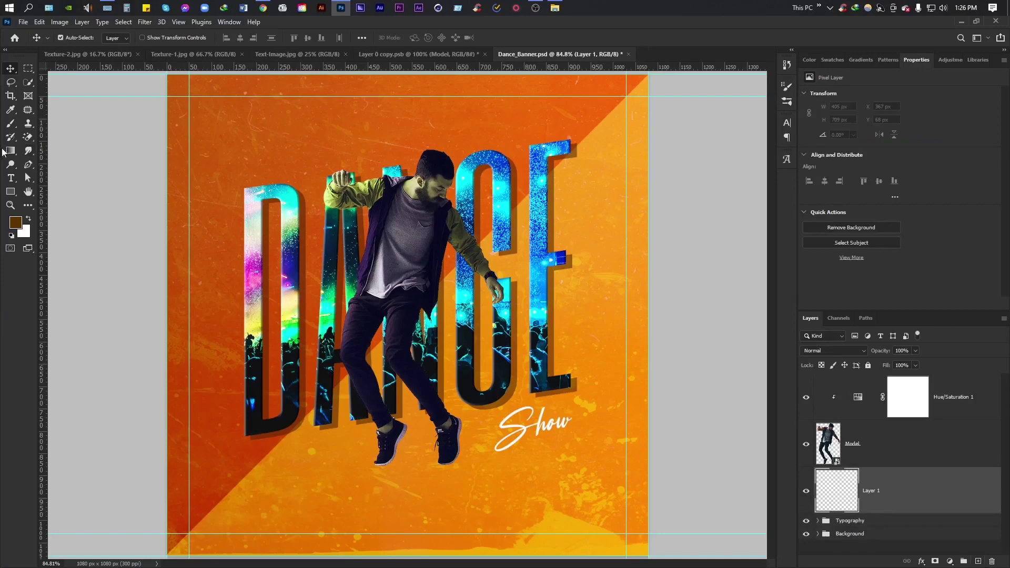
click(19, 225)
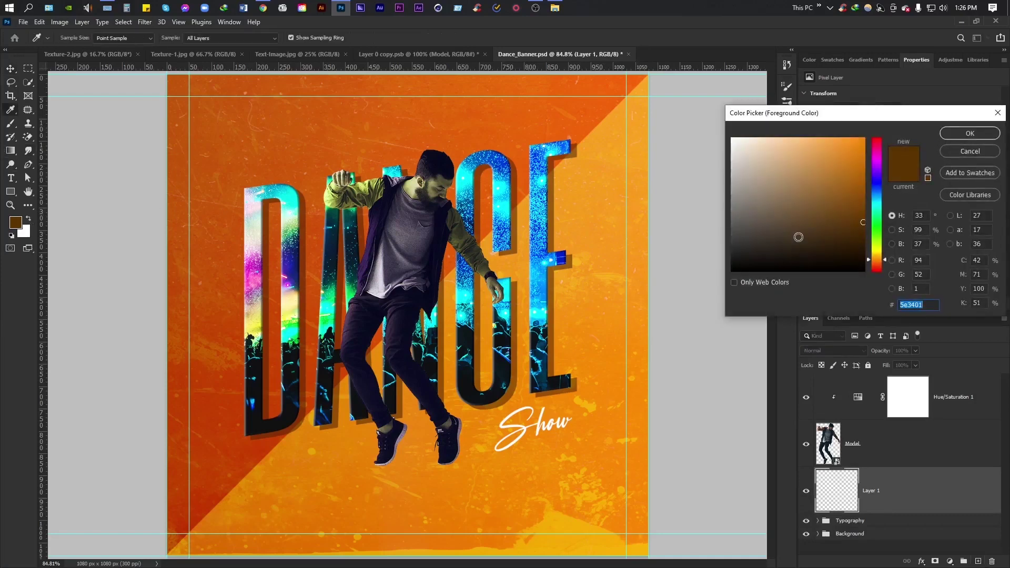
drag(798, 233, 731, 267)
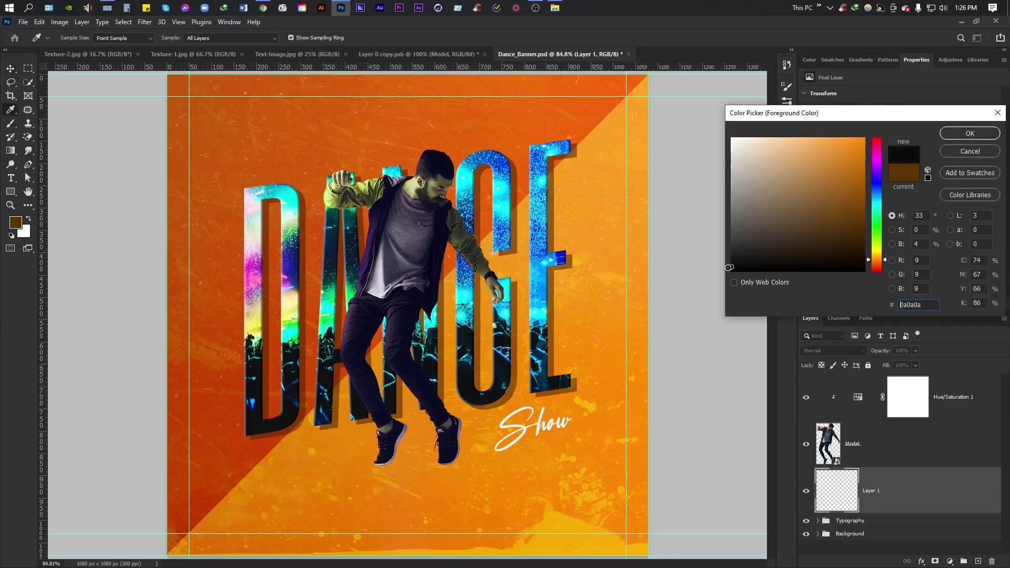
click(954, 135)
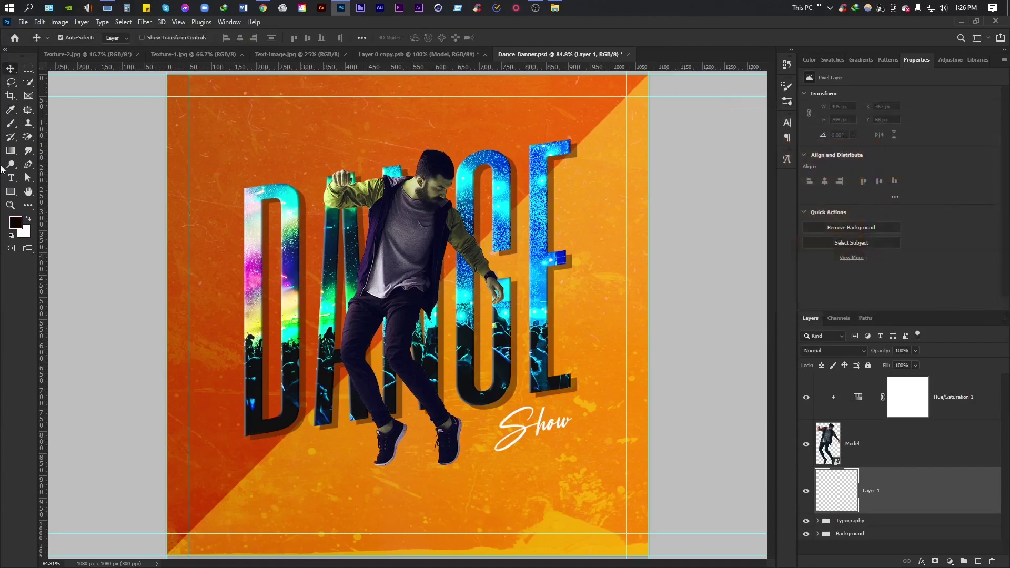
Step: Paint one soft brush dab and squash it flat under the dancer's feet
key(b)
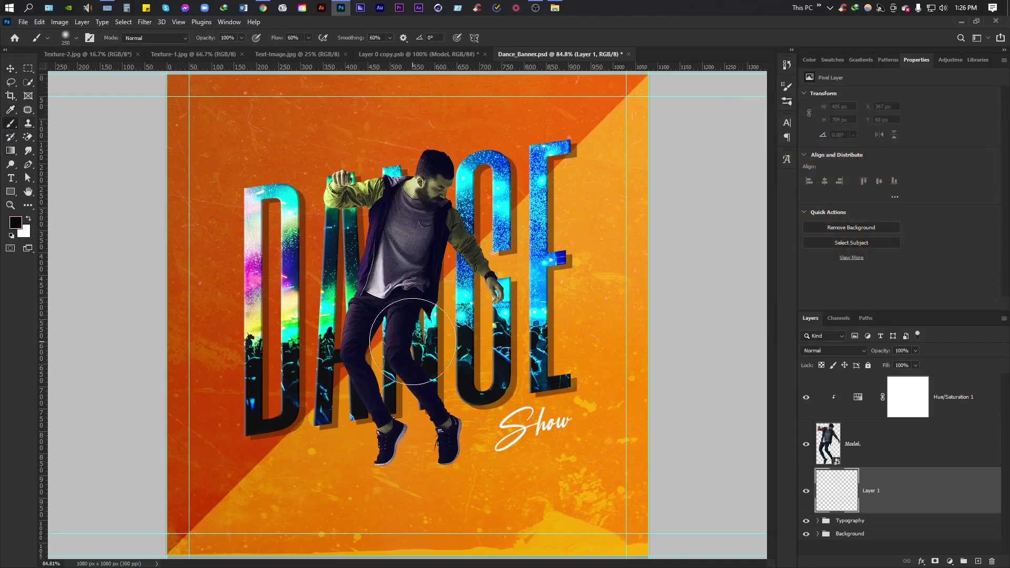
click(479, 374)
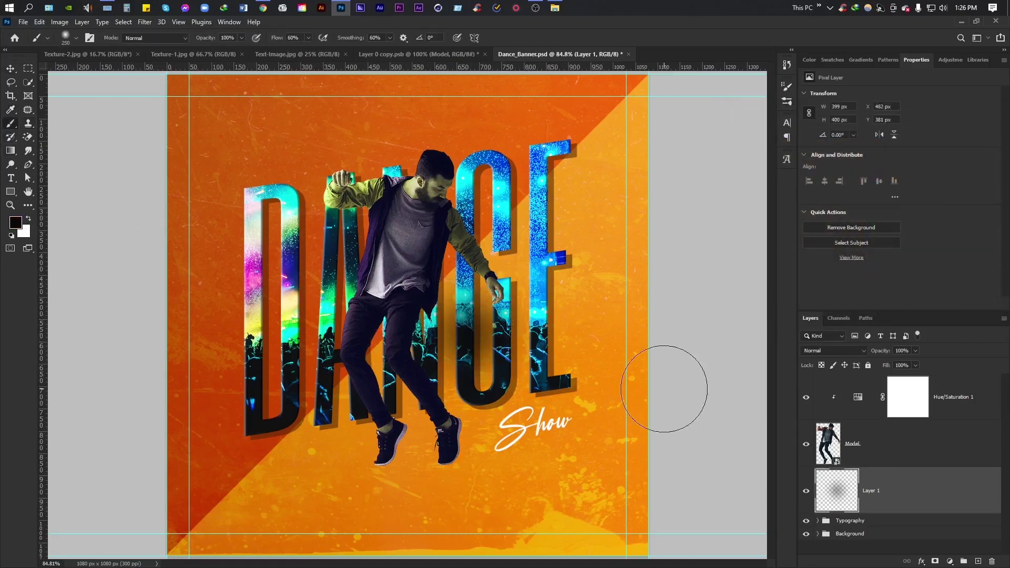
key(ctrl+t)
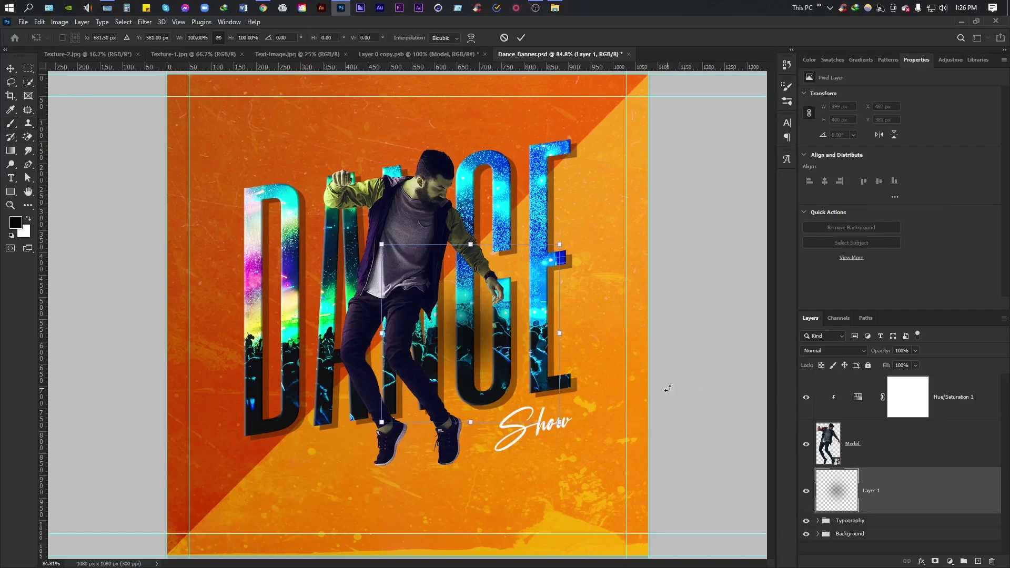
mouse_move(471, 244)
mouse_down()
mouse_move(470, 392)
mouse_move(419, 475)
mouse_move(403, 466)
mouse_move(395, 475)
mouse_up()
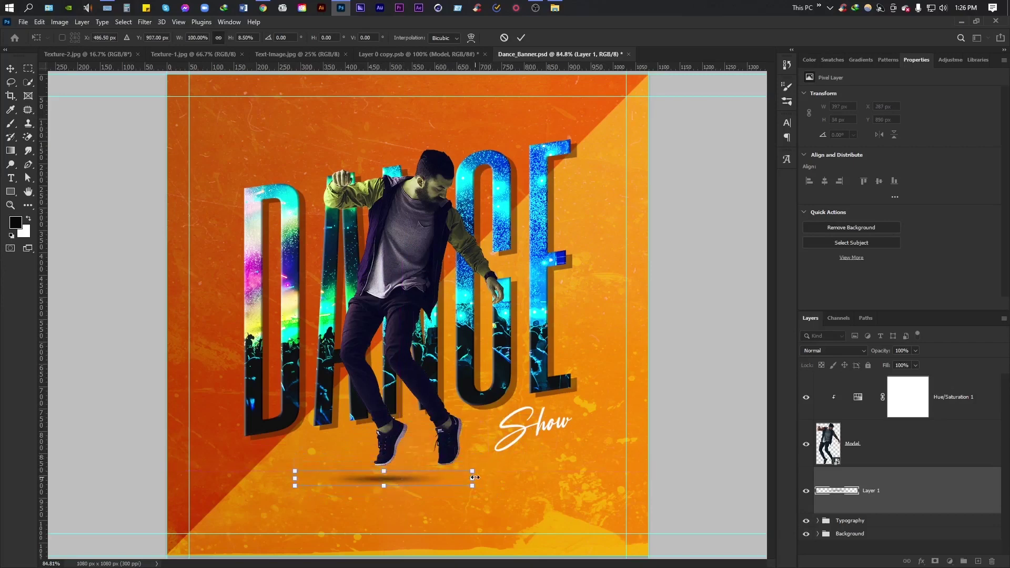
Step: Narrow the shadow and slant it toward the right under the feet
mouse_move(472, 478)
mouse_down()
mouse_move(407, 478)
mouse_move(388, 462)
mouse_up()
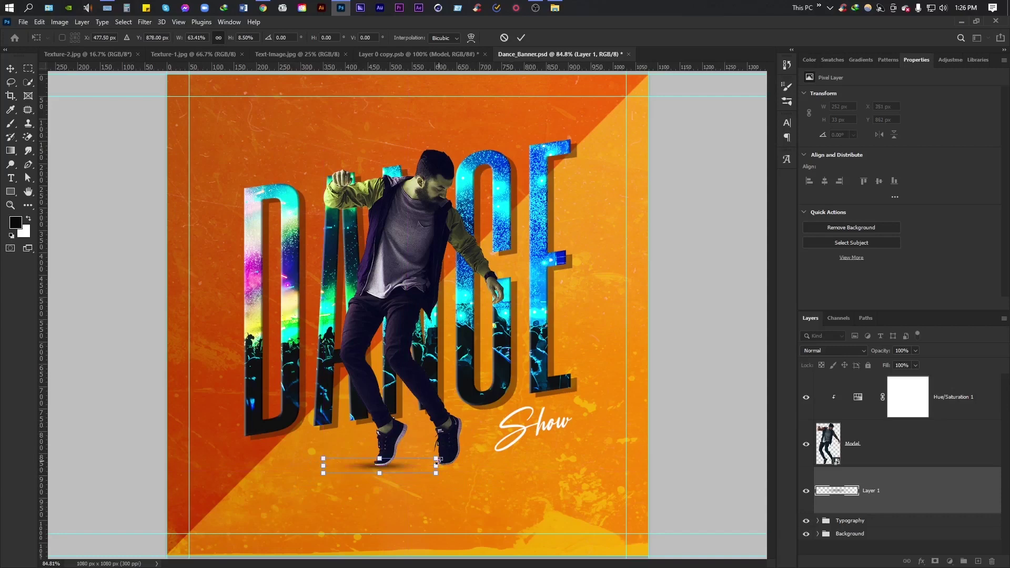
mouse_move(437, 460)
mouse_down()
mouse_move(466, 452)
mouse_move(421, 468)
mouse_up()
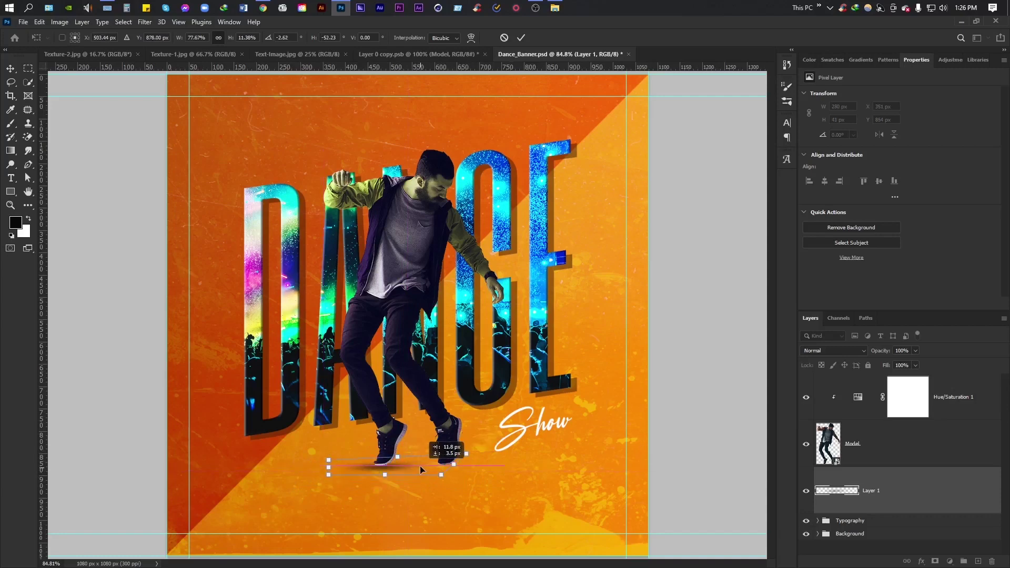
click(520, 37)
key(b)
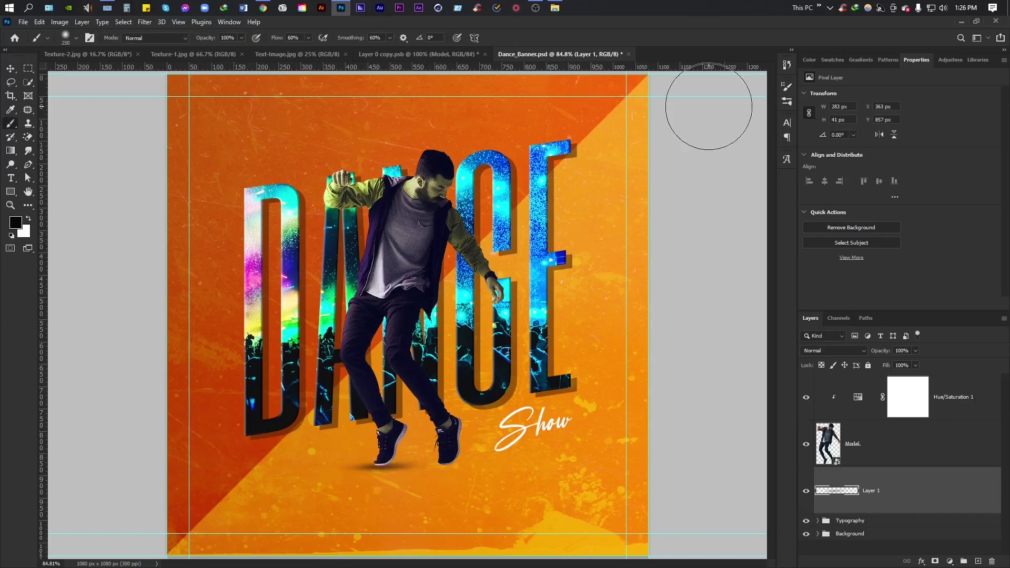
key(v)
Step: Nudge the shadow slightly right and set its fill to 80%
key(shift+Right)
key(shift+Right)
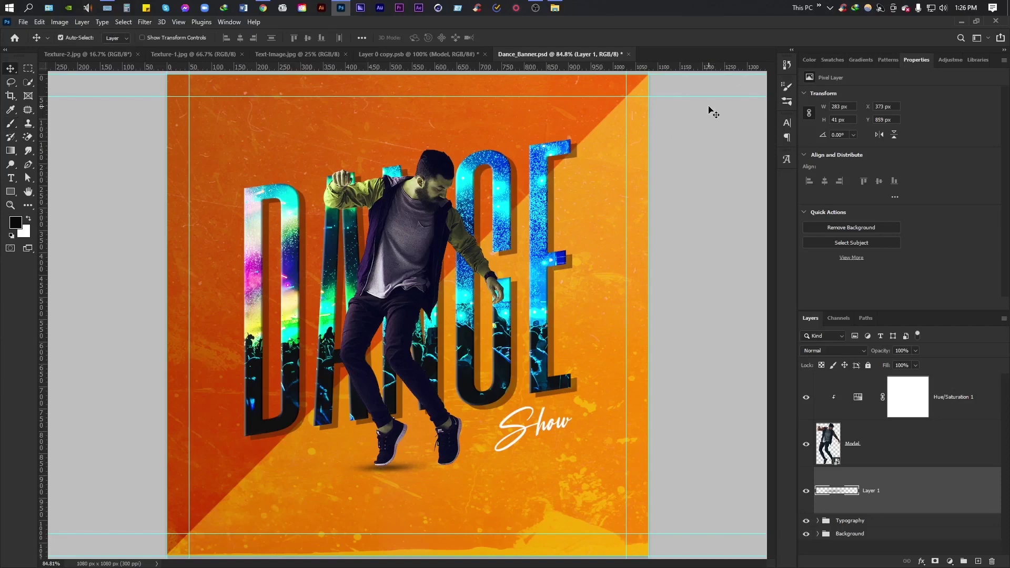
double_click(904, 365)
text(60)
text(80)
key(Return)
key(ctrl)
Step: Duplicate the shadow and shift the copy right, slanted up toward the right
key(ctrl+j)
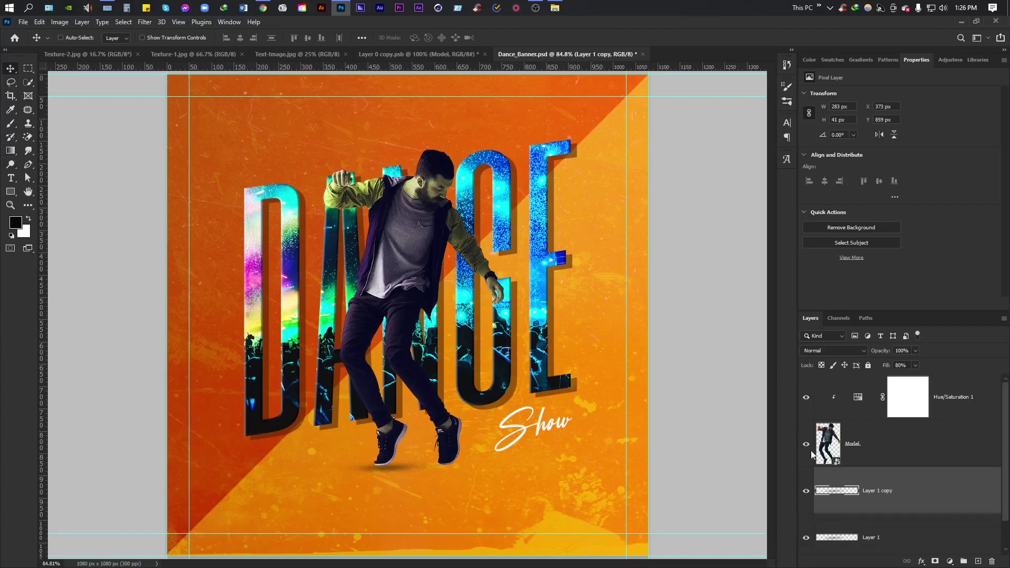
key(ctrl+t)
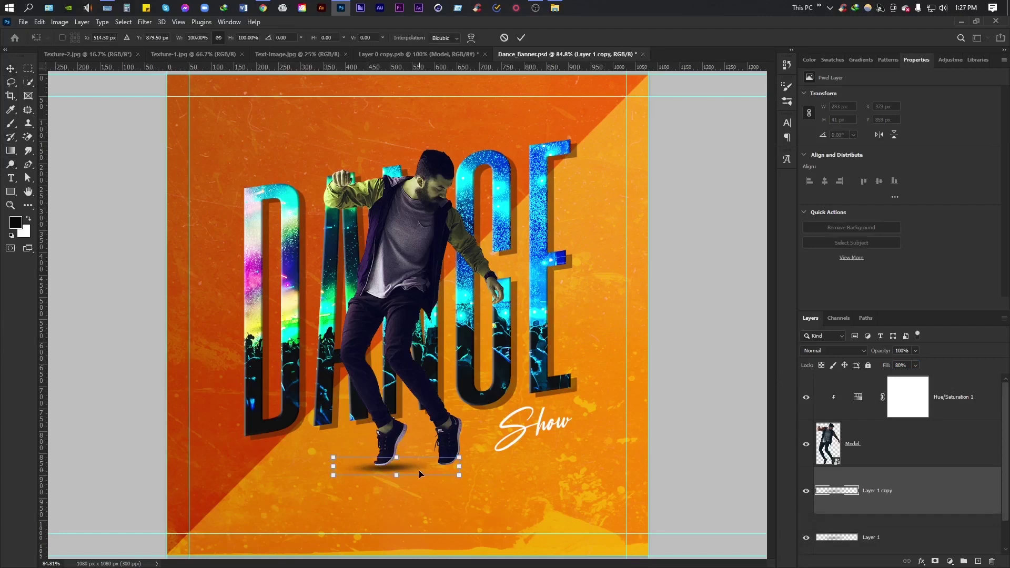
drag(418, 469, 520, 466)
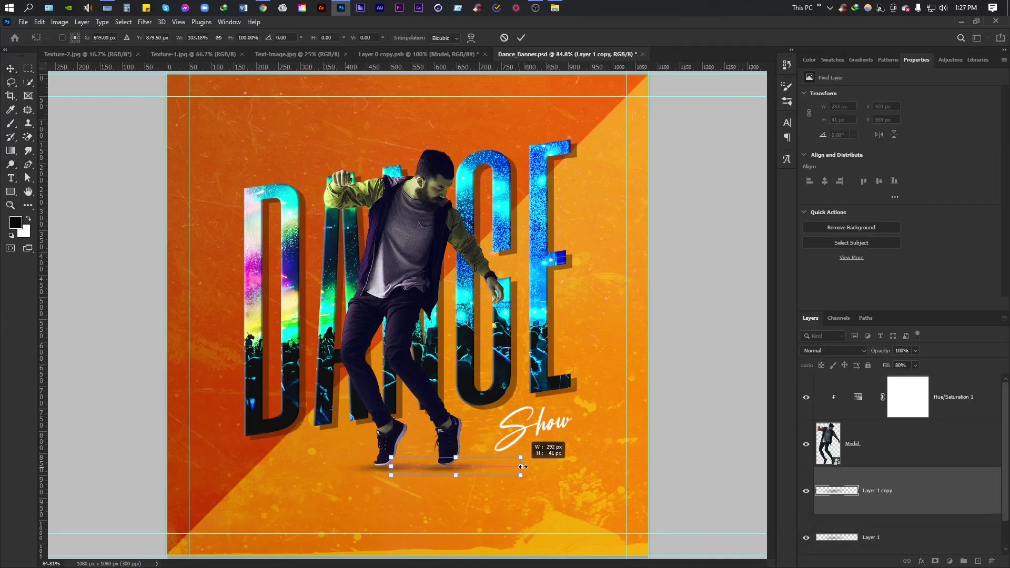
mouse_move(454, 457)
mouse_down()
mouse_move(455, 438)
mouse_move(461, 467)
mouse_up()
drag(524, 448, 633, 407)
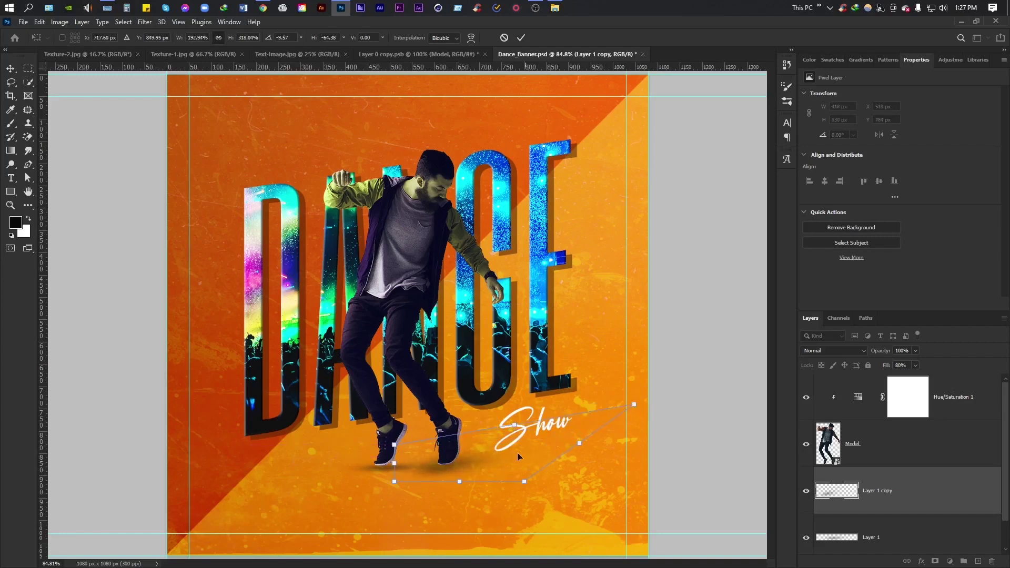
drag(465, 465, 473, 464)
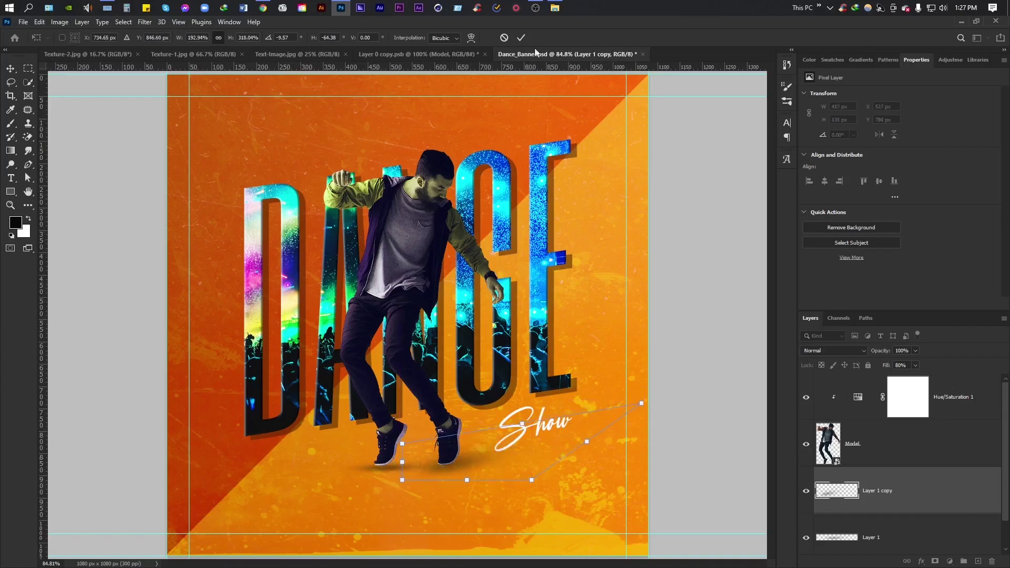
click(522, 37)
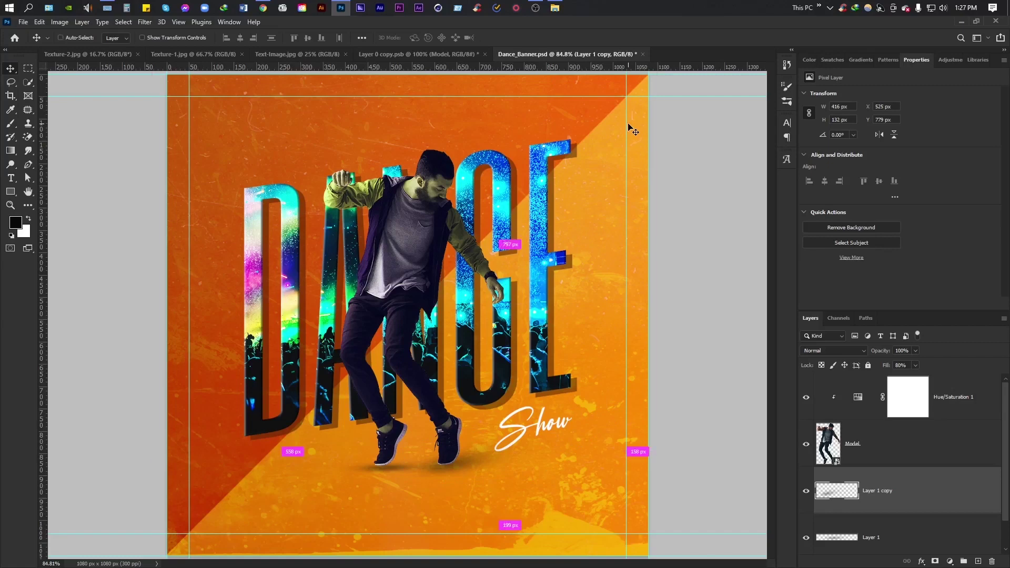
Step: Squash the shadow copy flatter, move it down-right, and select it with Layer 1
key(ctrl+t)
drag(494, 421, 484, 465)
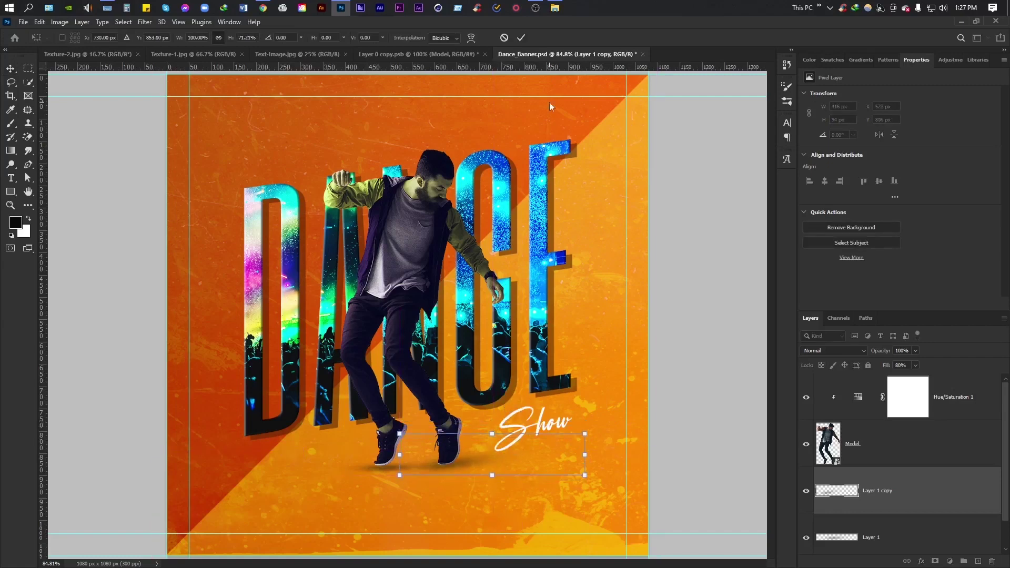
click(520, 37)
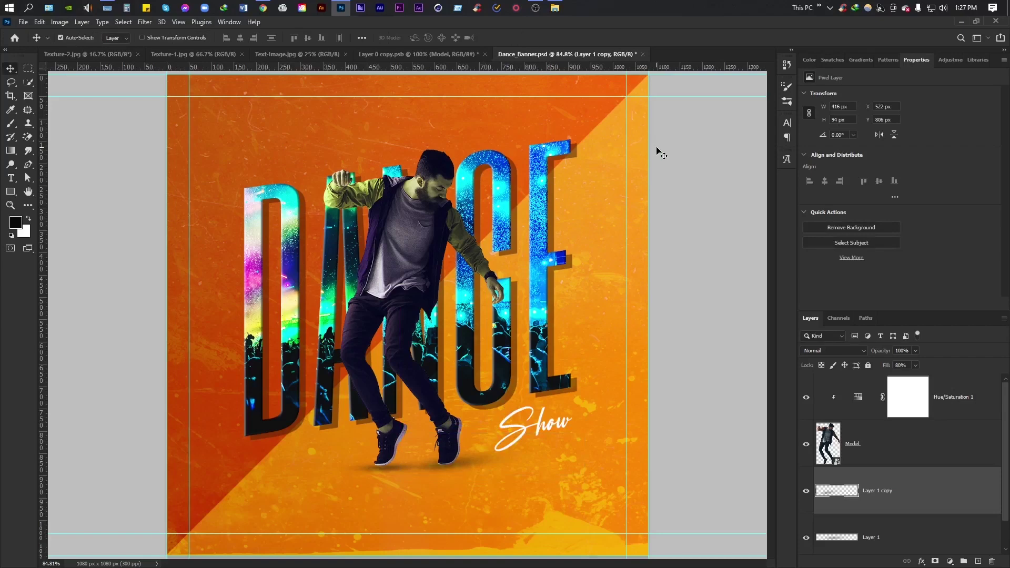
key(shift+Right)
scroll(1003, 461, down, 1)
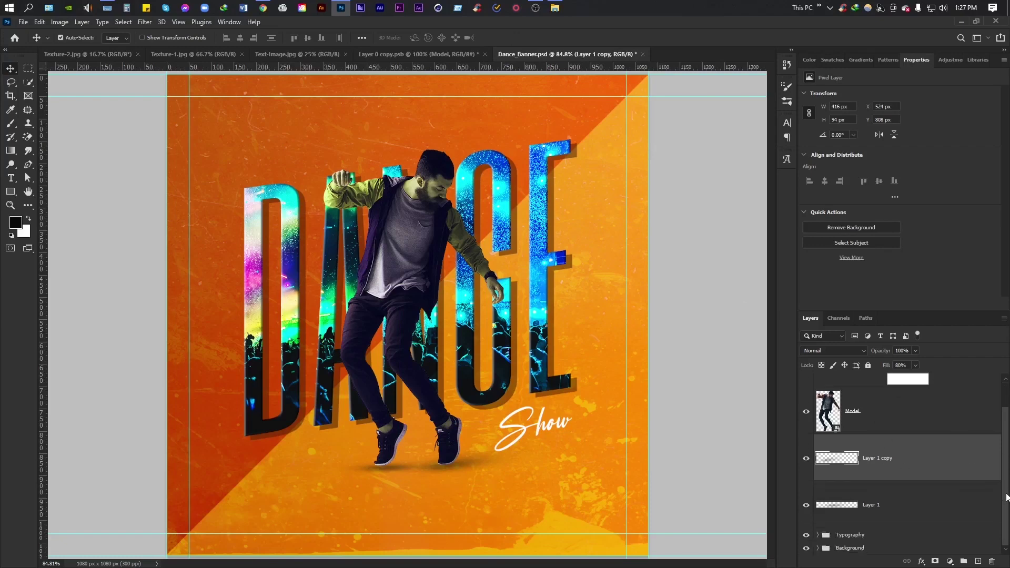
shift+click(915, 499)
Step: Group the two shadow layers into a group named Shadow
key(ctrl+g)
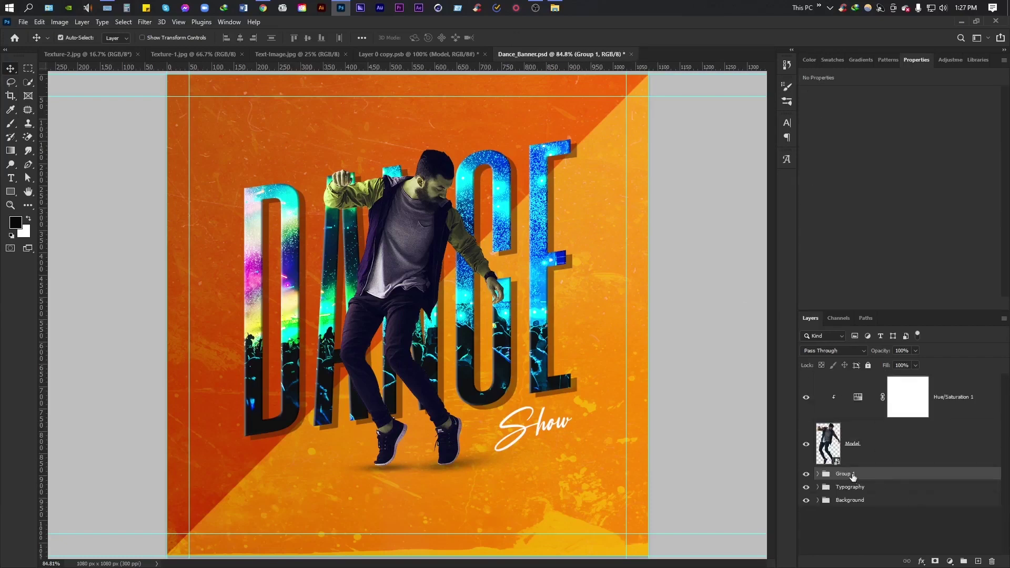
double_click(852, 474)
text(Shadow)
key(Return)
Step: Group Hue/Saturation 1, Model and Shadow into a group named Image
shift+click(953, 398)
key(ctrl+g)
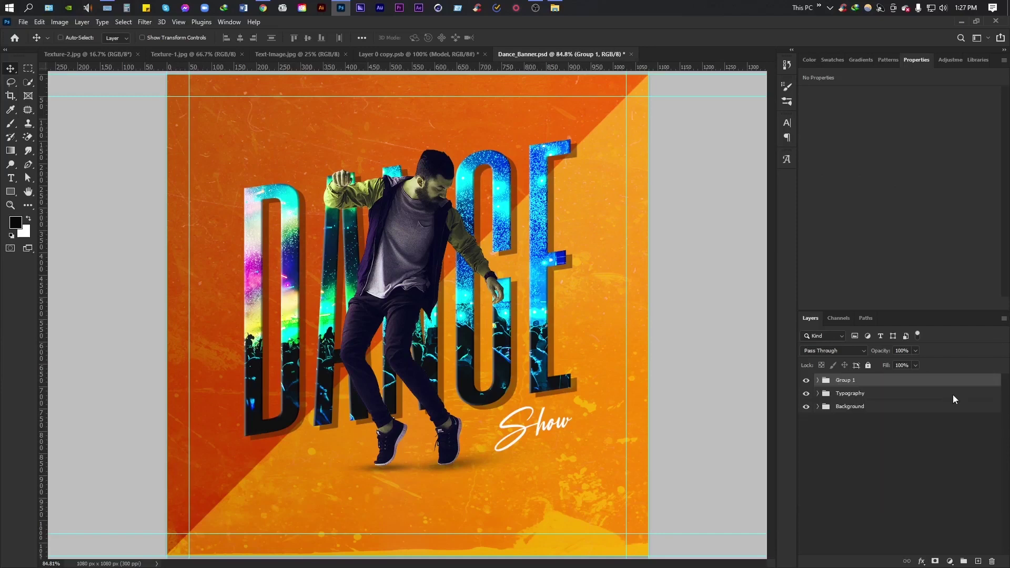
double_click(853, 380)
key(BackSpace)
key(Return)
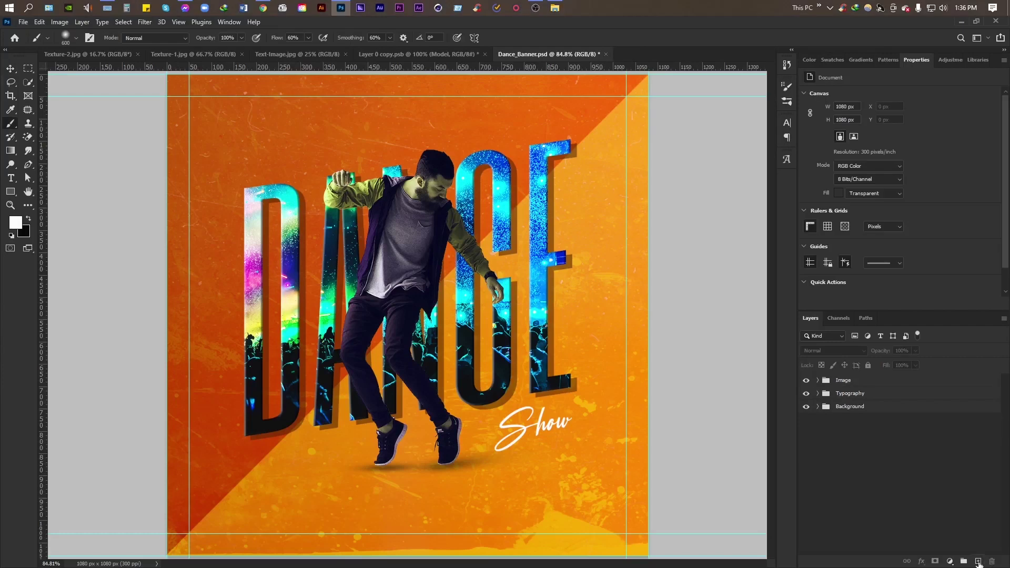
Step: Name the new layer Glow, paint soft white over the torso, and set Overlay blend mode
double_click(873, 398)
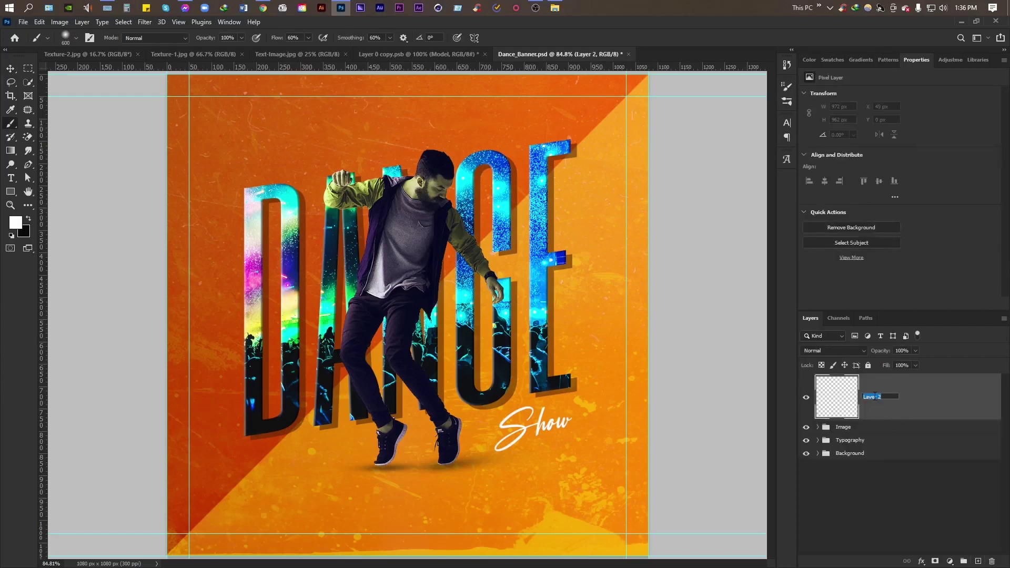
text(d)
key(Return)
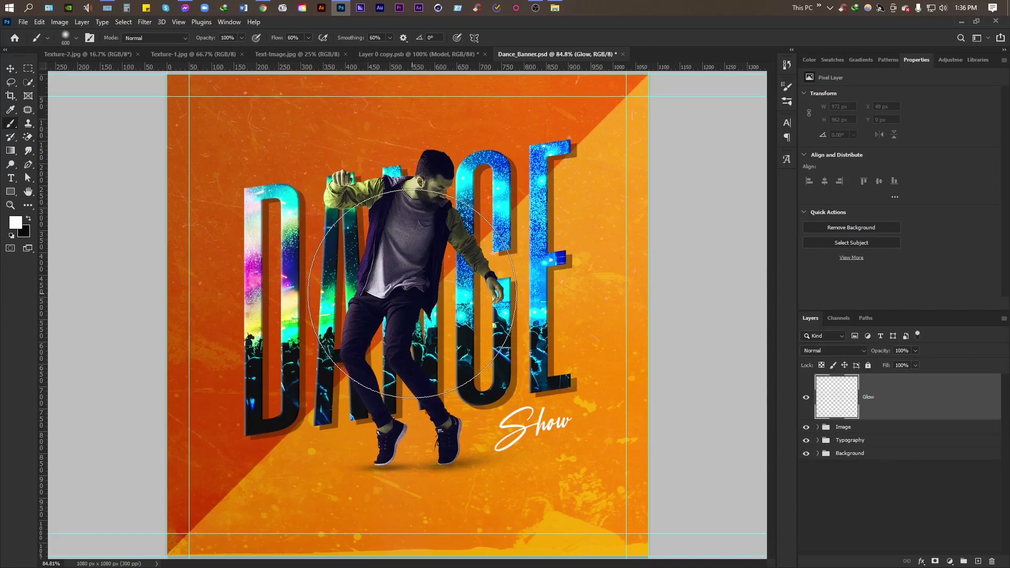
click(402, 292)
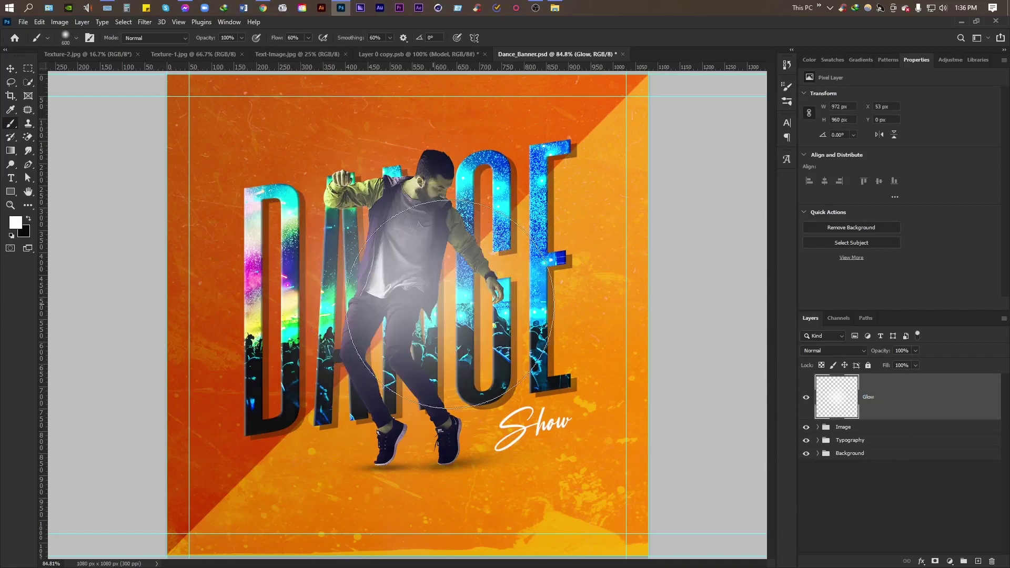
click(856, 350)
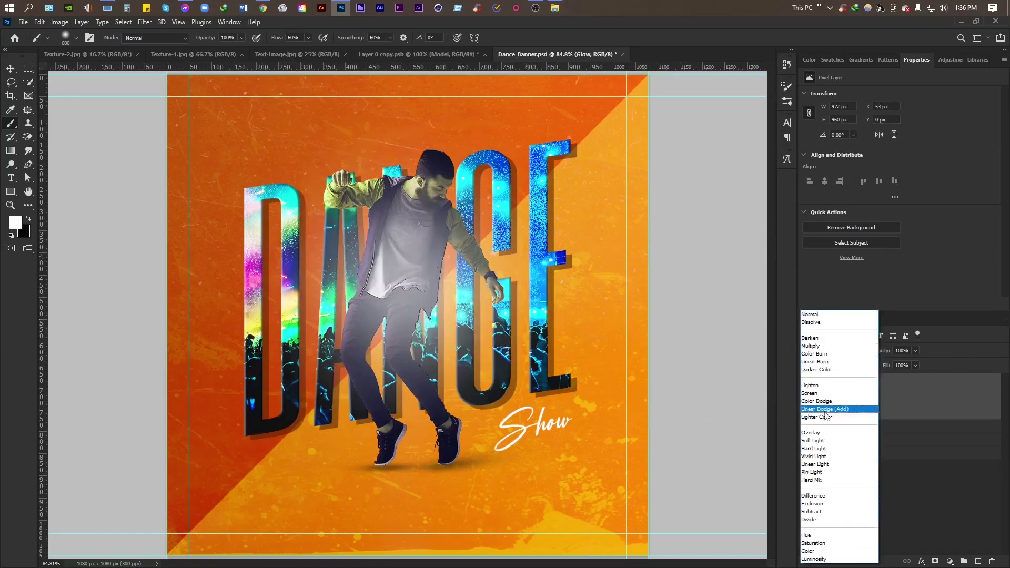
click(823, 434)
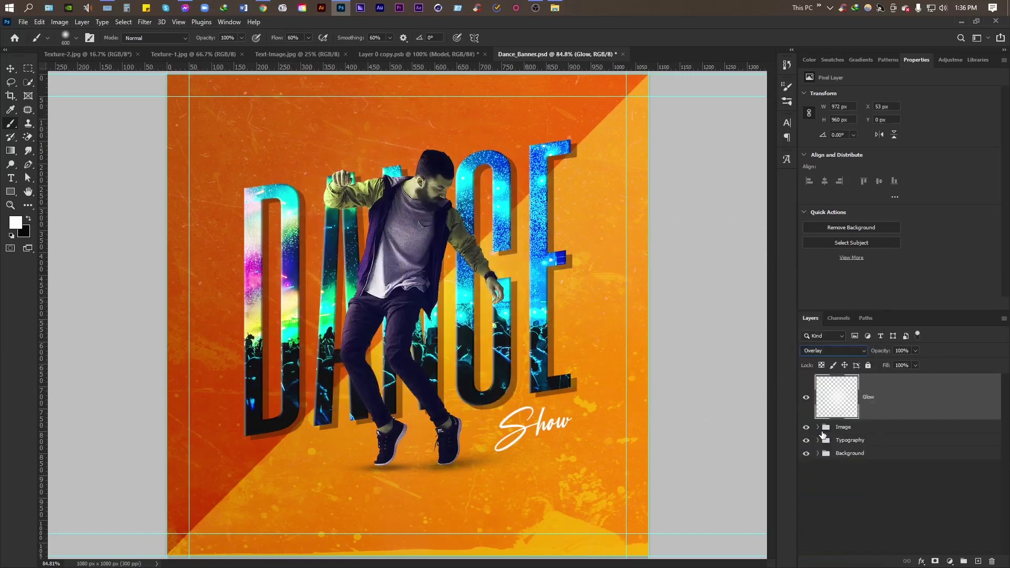
Step: Shift the Glow layer slightly up and to the left
click(911, 429)
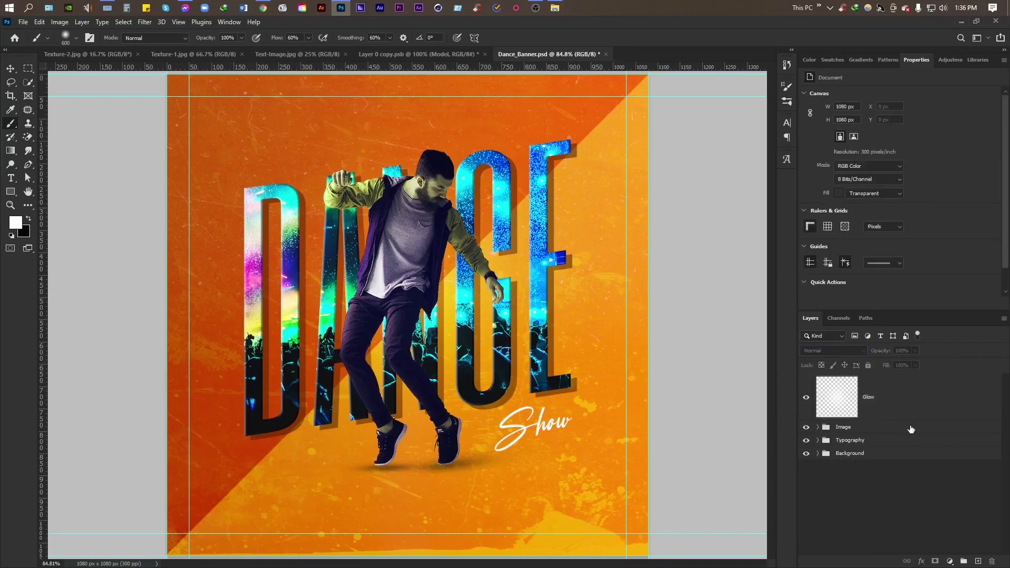
click(907, 404)
key(ctrl+t)
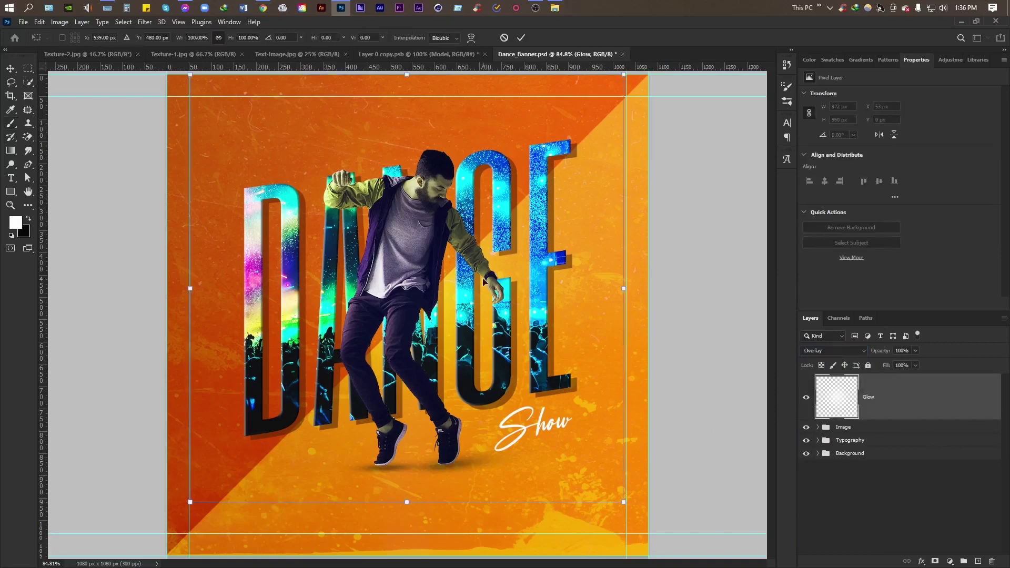
drag(435, 287, 431, 277)
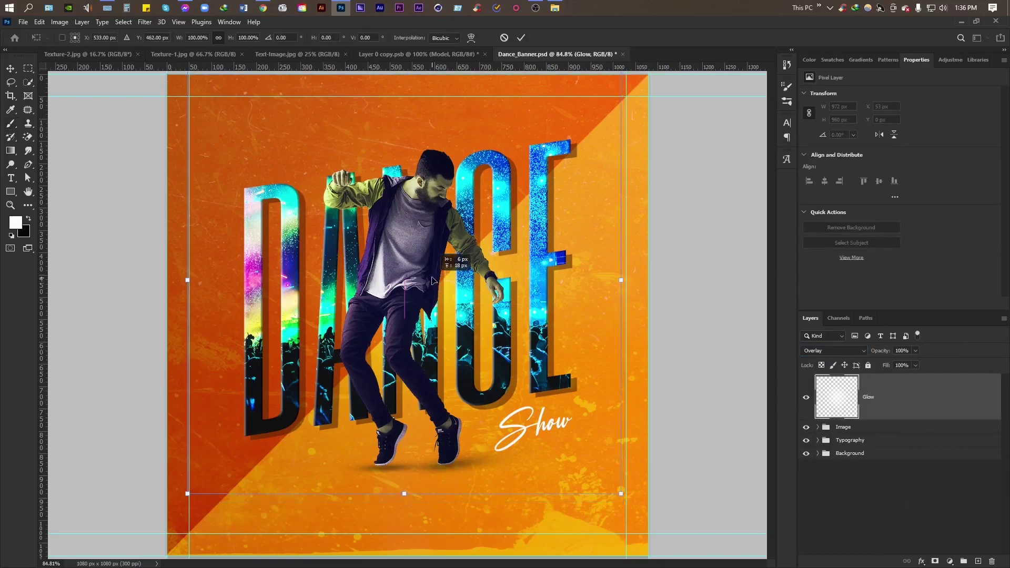
click(520, 37)
key(b)
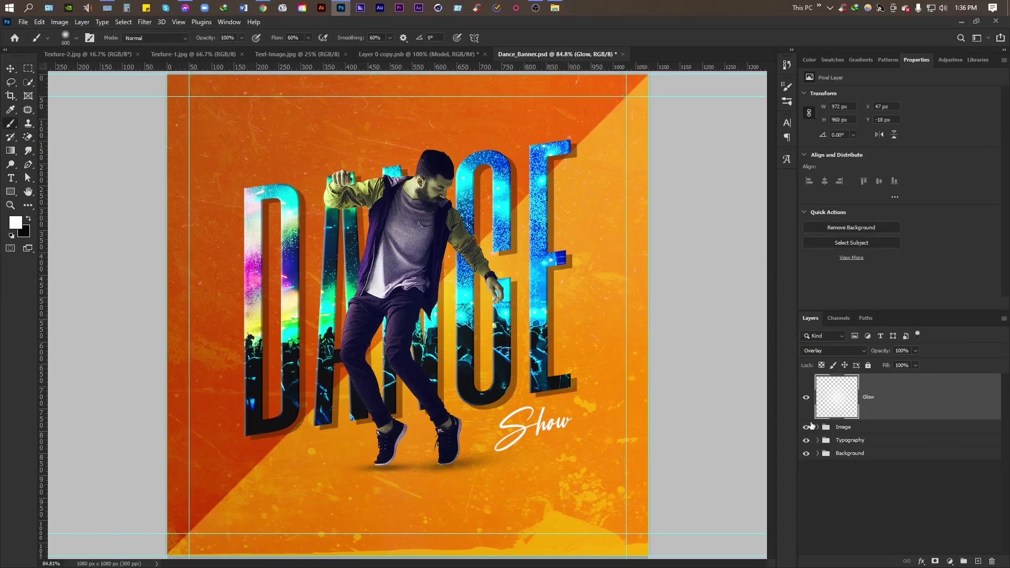
click(950, 561)
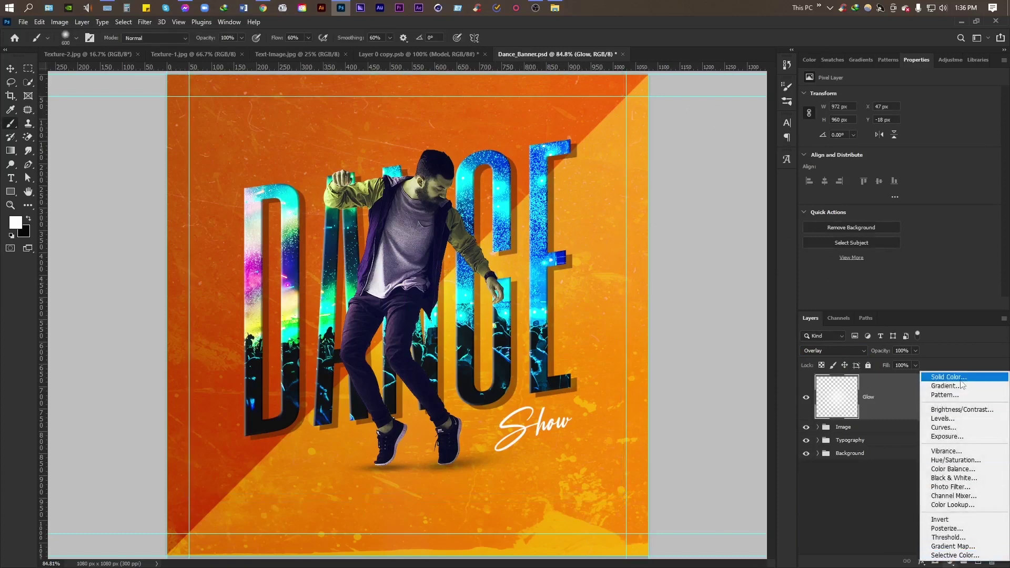
Step: Add a Gradient fill layer and make both gradient stops black
click(944, 385)
click(821, 160)
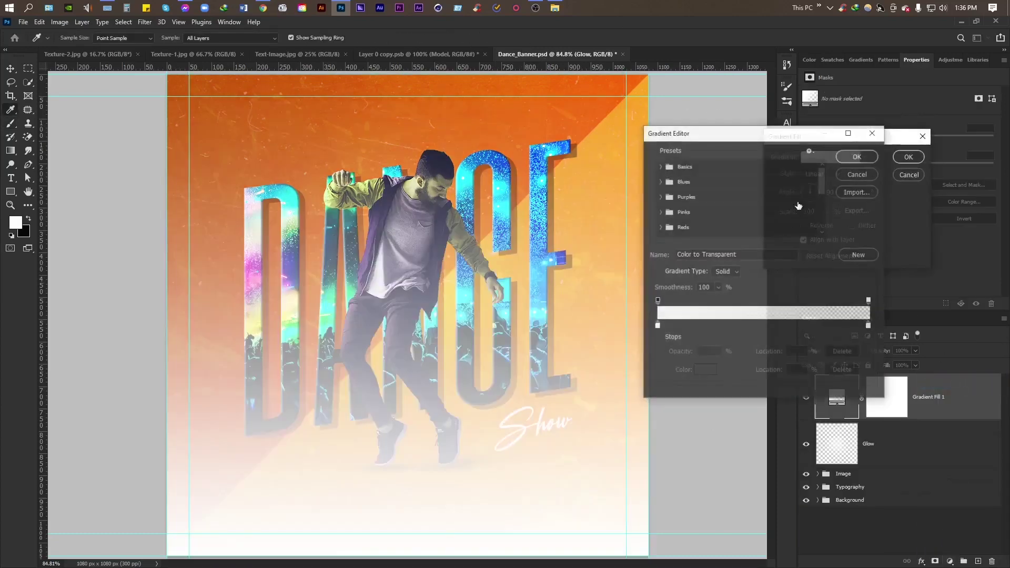
click(656, 327)
click(704, 370)
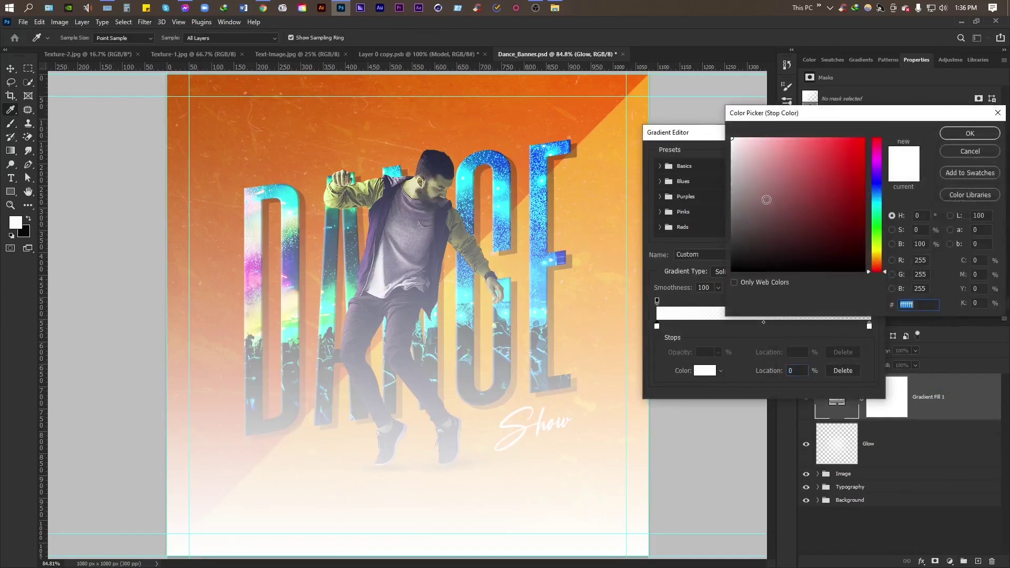
drag(767, 197, 699, 306)
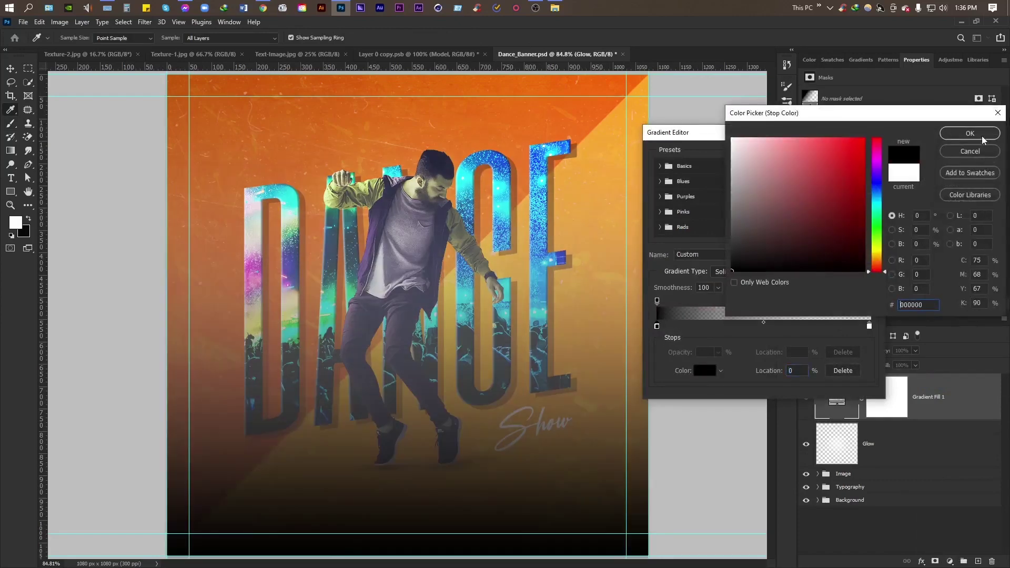
click(980, 137)
click(869, 326)
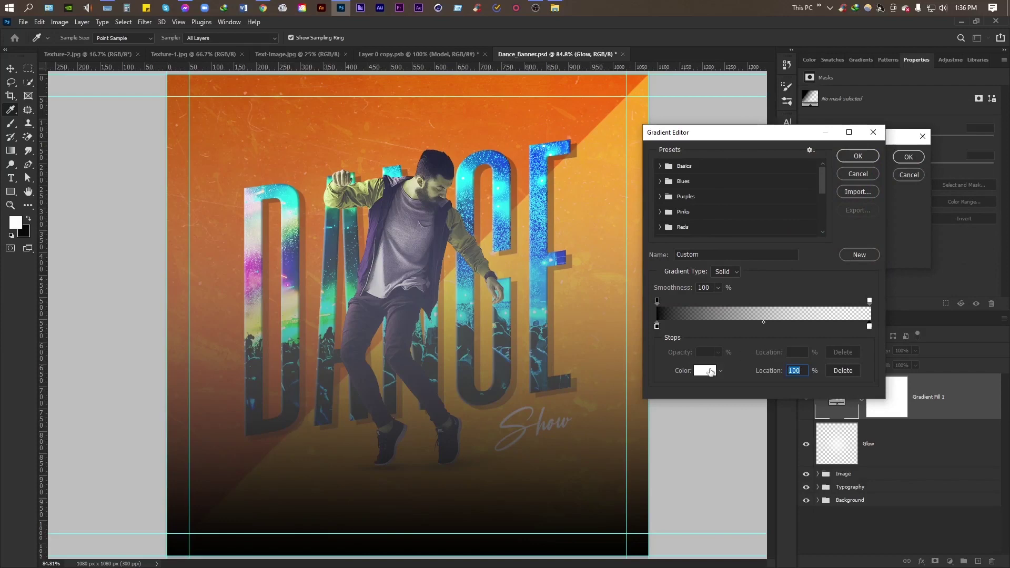
click(709, 372)
drag(773, 219, 692, 310)
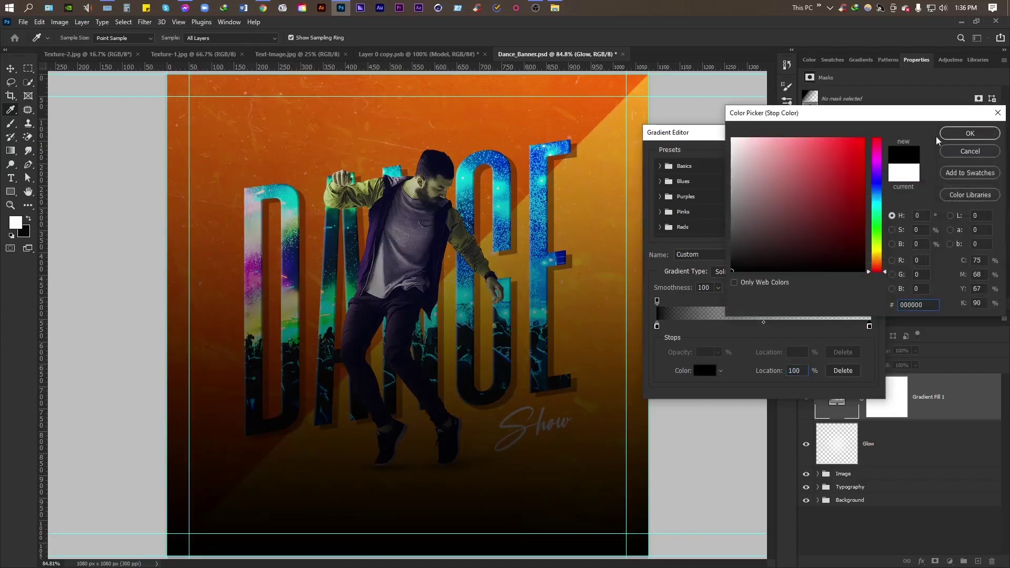
click(969, 133)
click(863, 157)
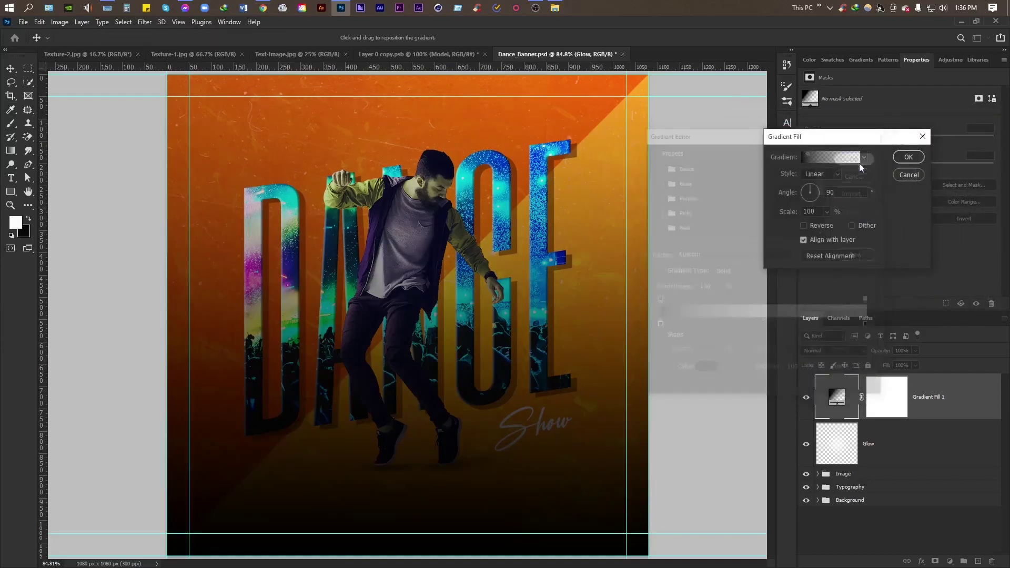
Step: Set the gradient to Radial, reversed, at 400% scale
click(828, 176)
click(822, 187)
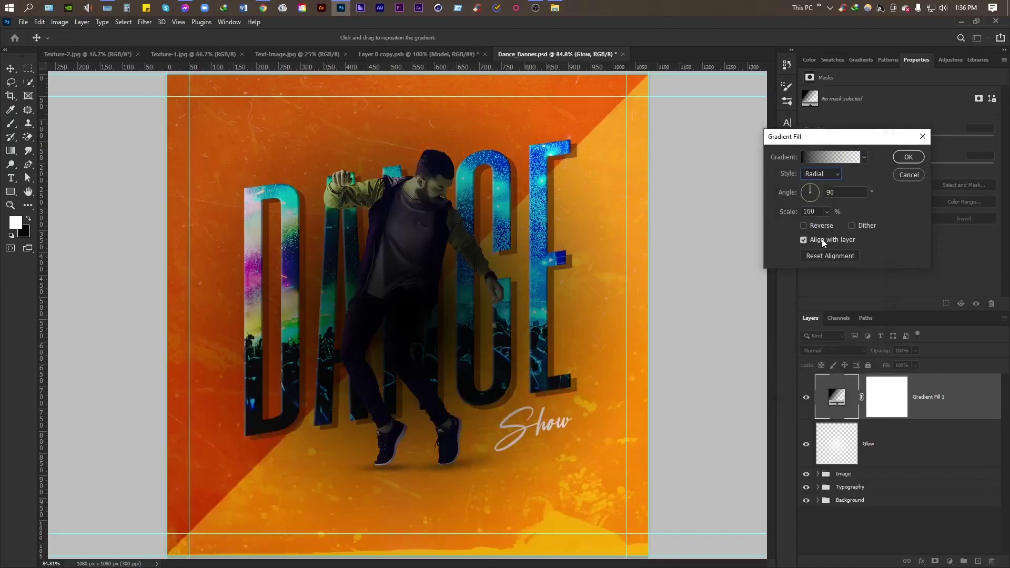
click(803, 225)
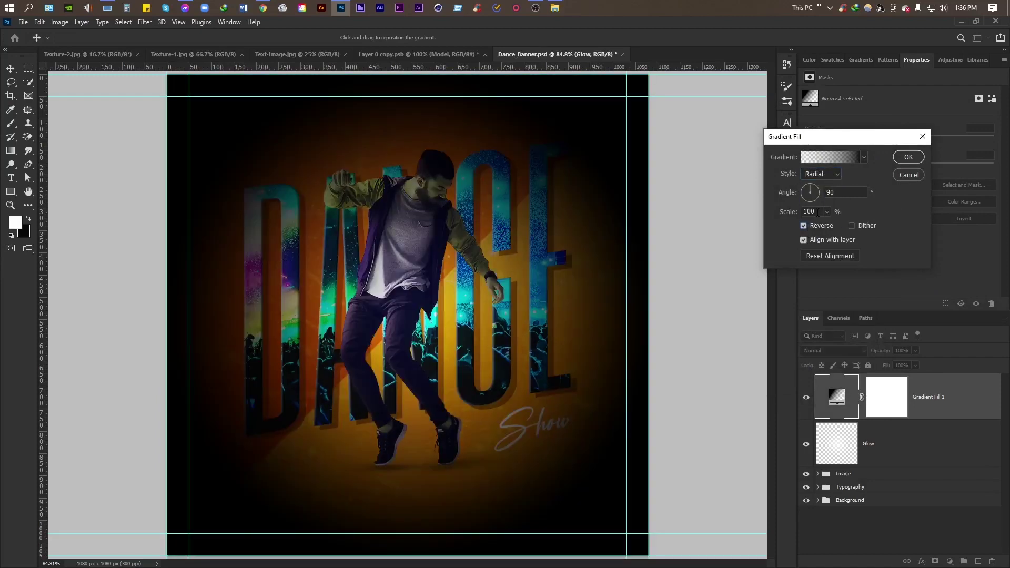
double_click(816, 212)
text(4)
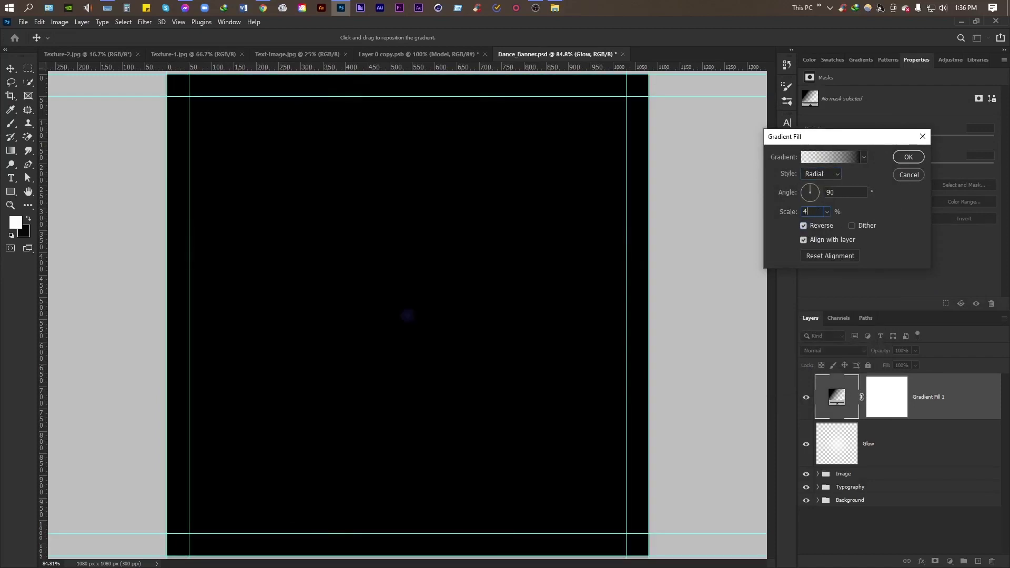
text(00)
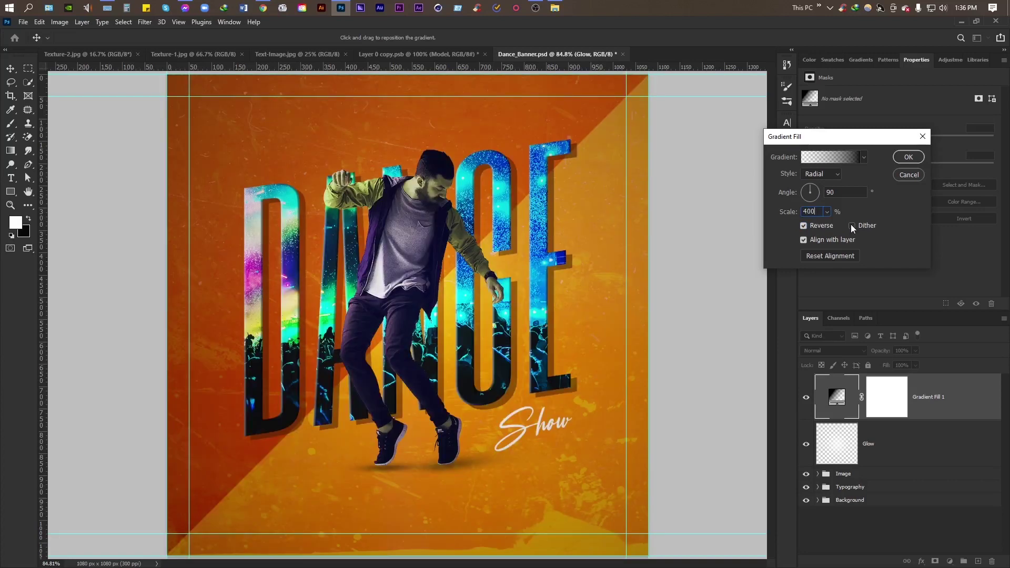
click(911, 155)
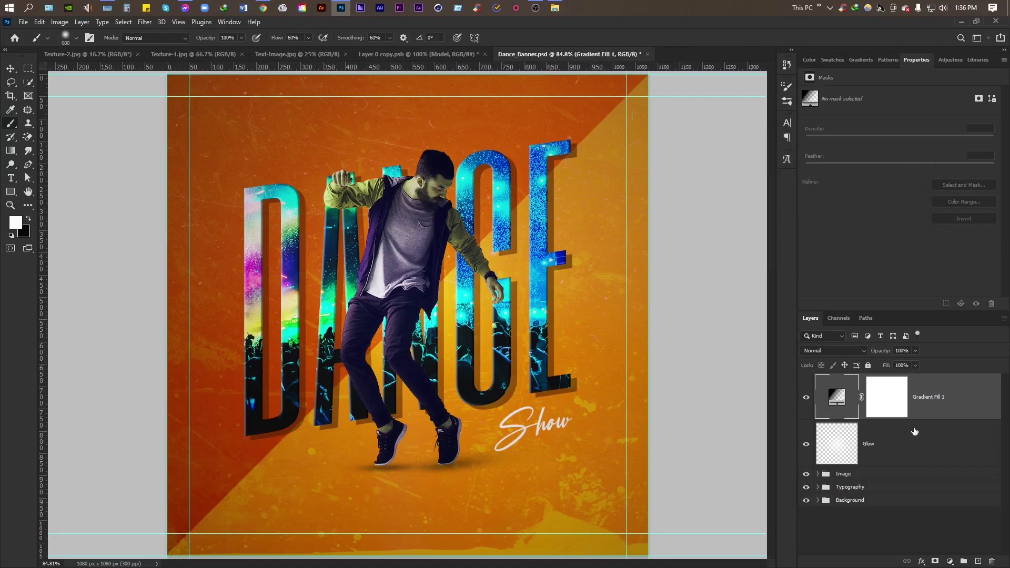
Step: Group Gradient Fill 1 and Glow into a group named Light Adjustment
click(909, 442)
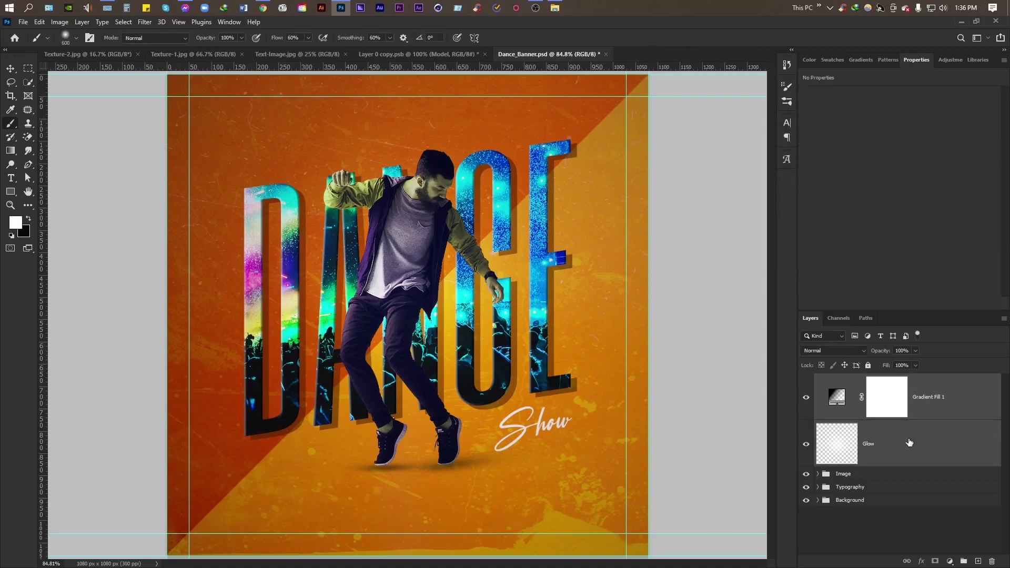
key(ctrl+g)
double_click(845, 380)
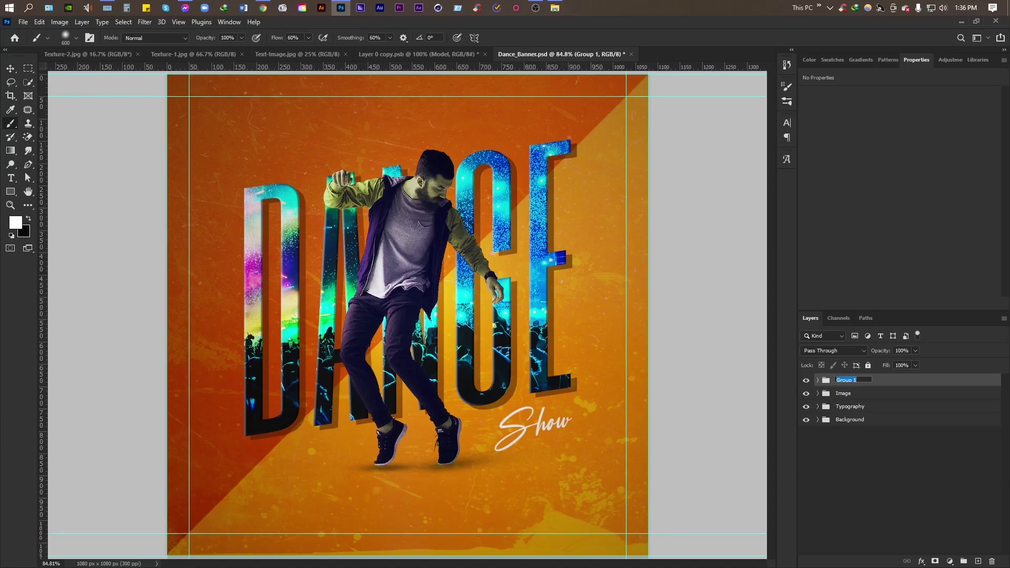
text(Light A)
text(d)
text(justm)
text(ent)
key(Return)
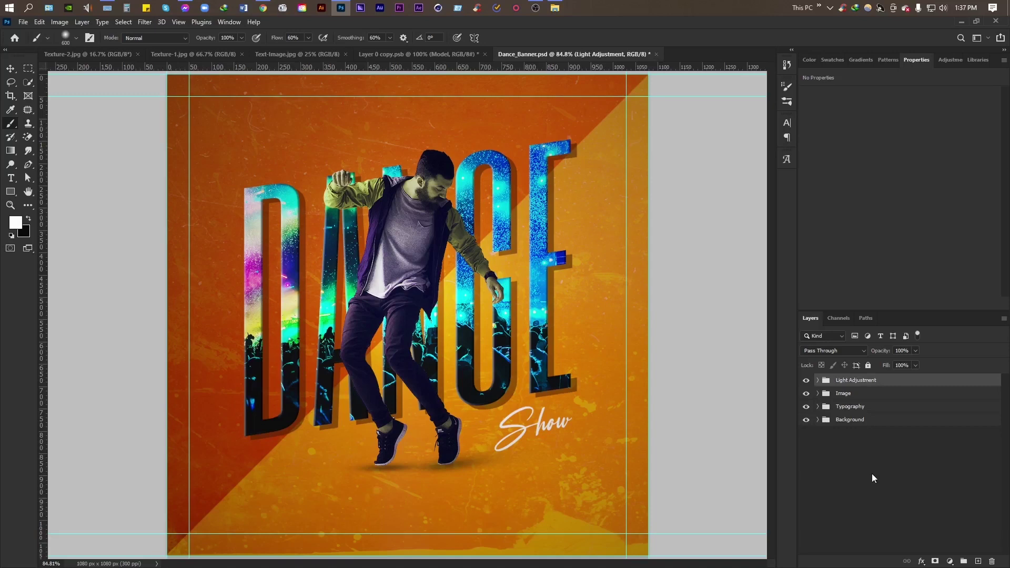
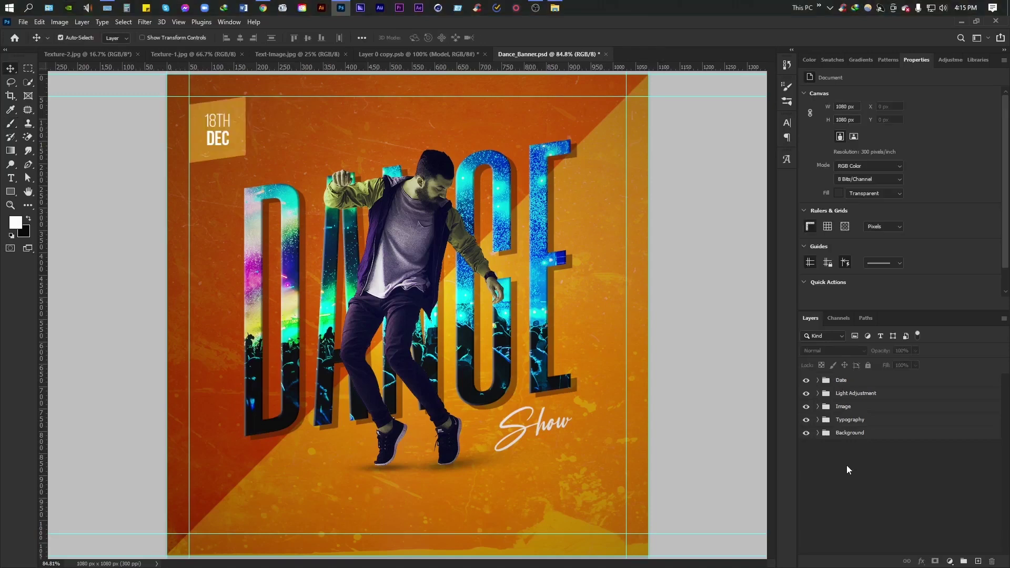
Step: Add a 'SAZZAD STUDIO PRESENTS' header line in Book weight, 5 pt, above the DANCE title
click(10, 181)
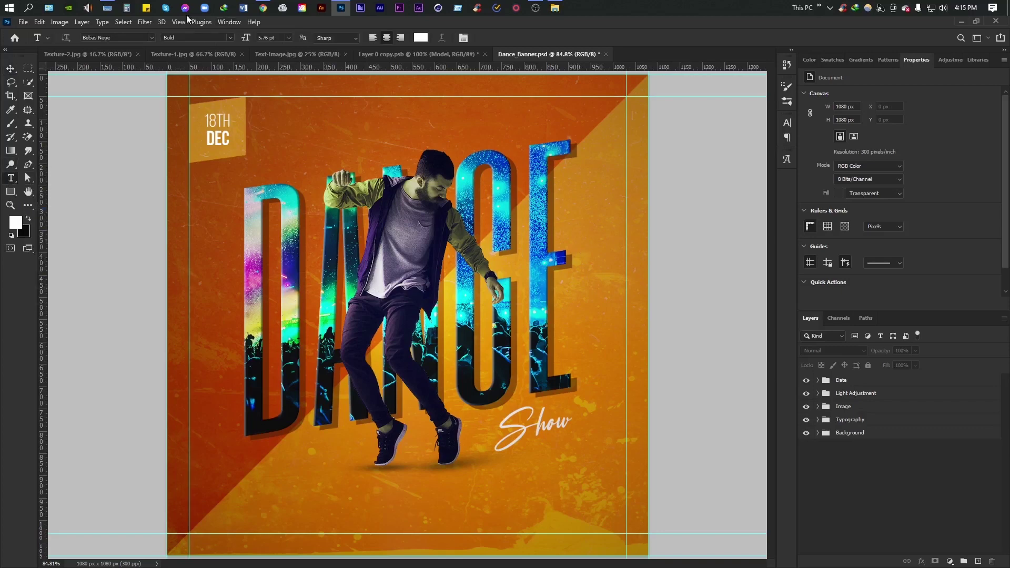
click(230, 38)
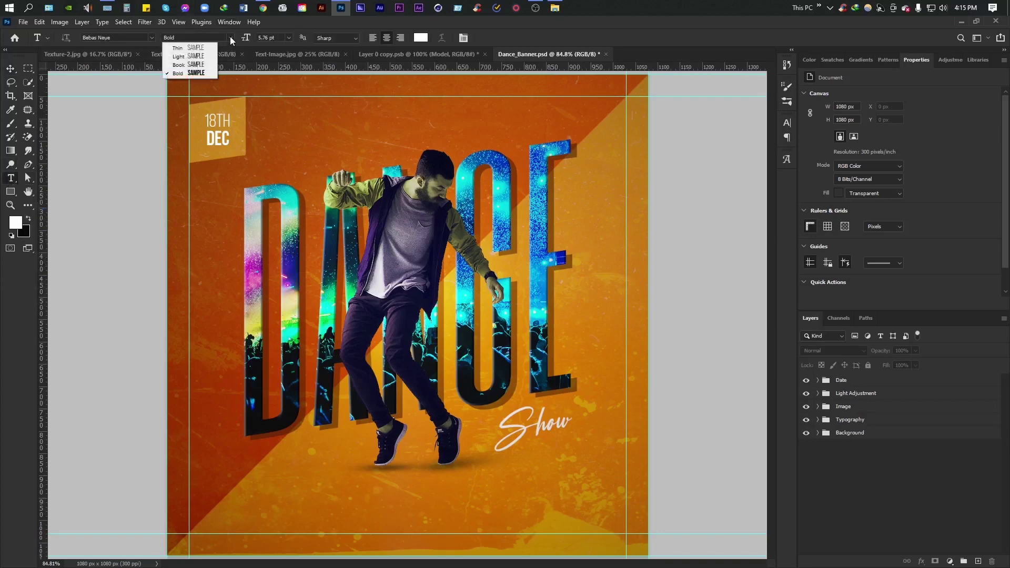
click(185, 65)
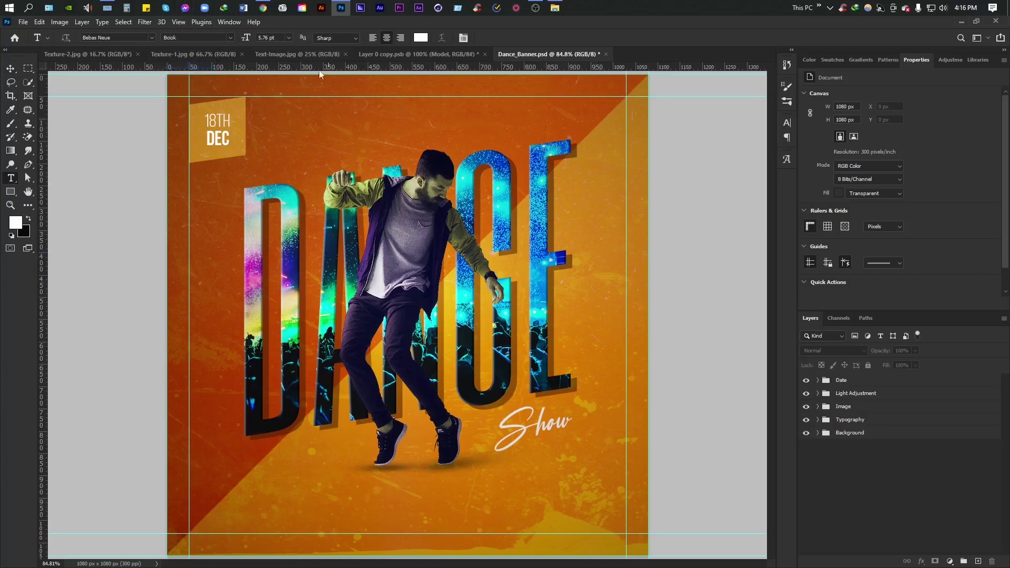
key(Tab)
text(5)
click(310, 129)
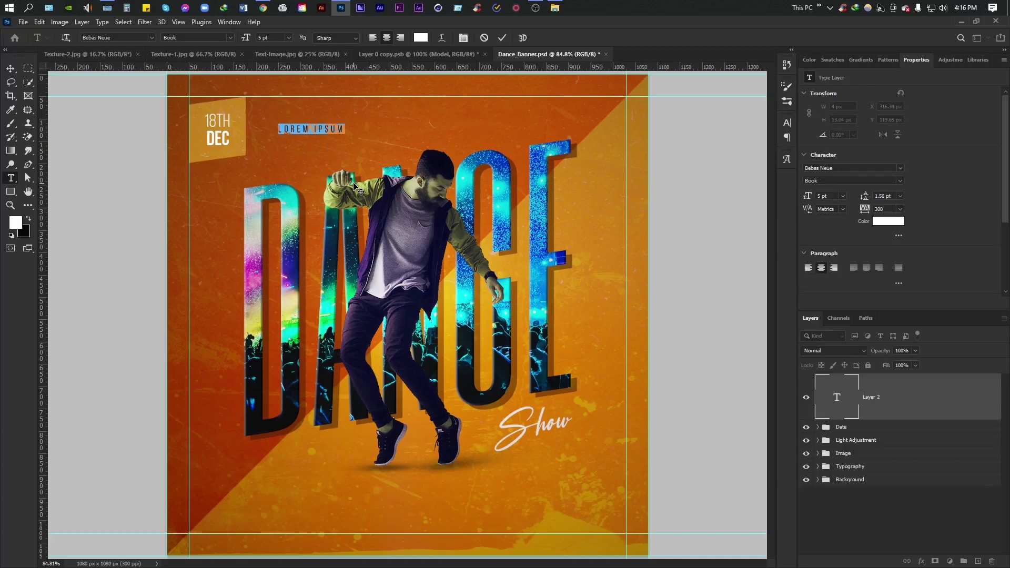
text(SAZZAD )
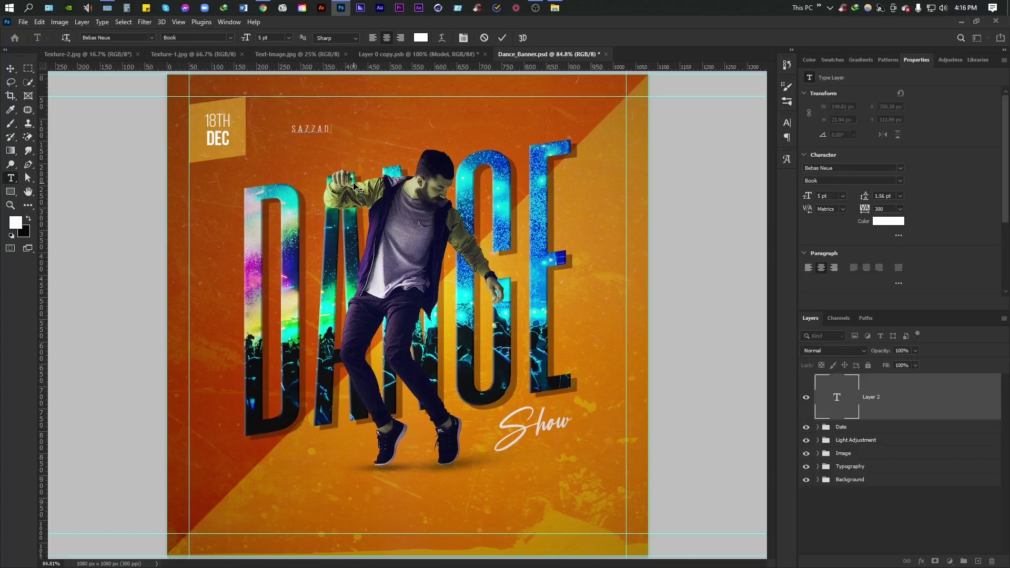
text(STUD)
text(IO PR)
text(ESENTS)
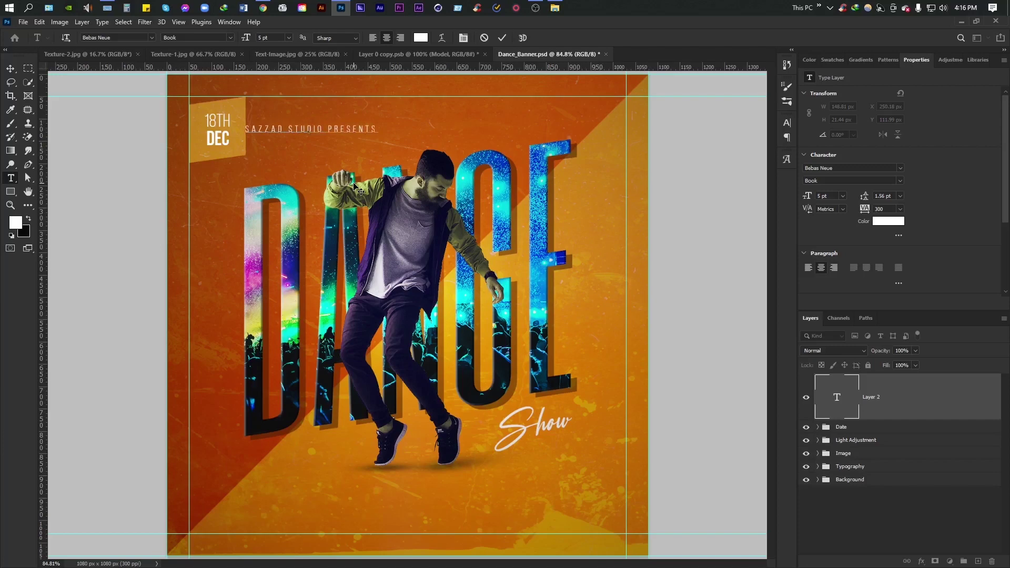
key(ctrl+a)
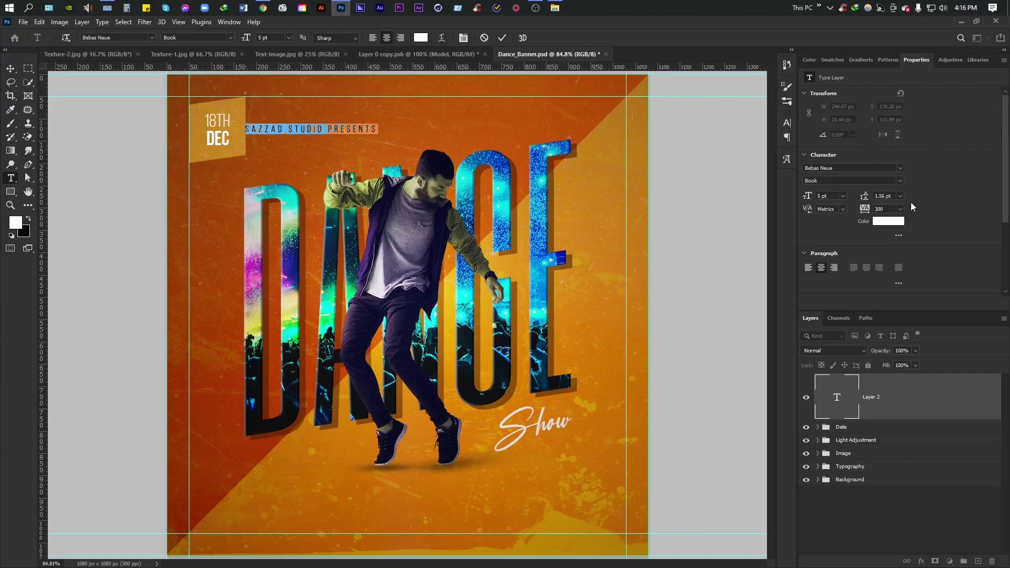
Step: Widen the header's letter spacing (tracking) substantially
click(865, 209)
text(1000)
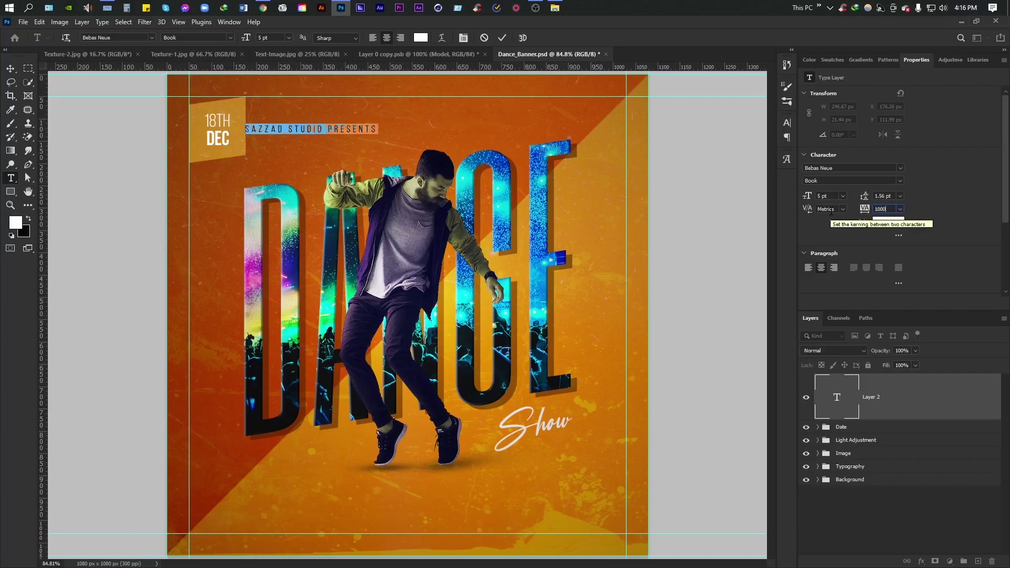
key(Return)
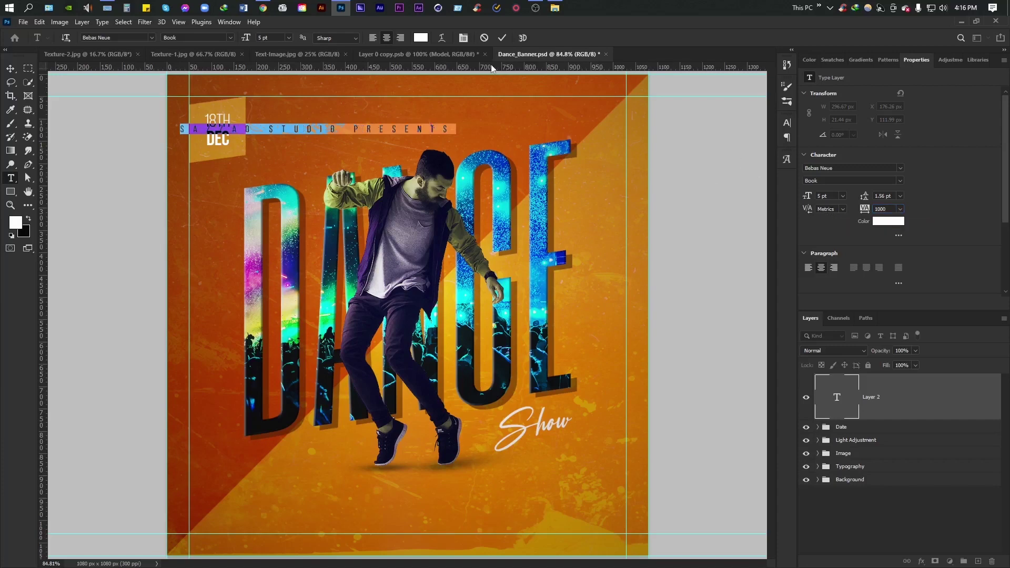
click(499, 38)
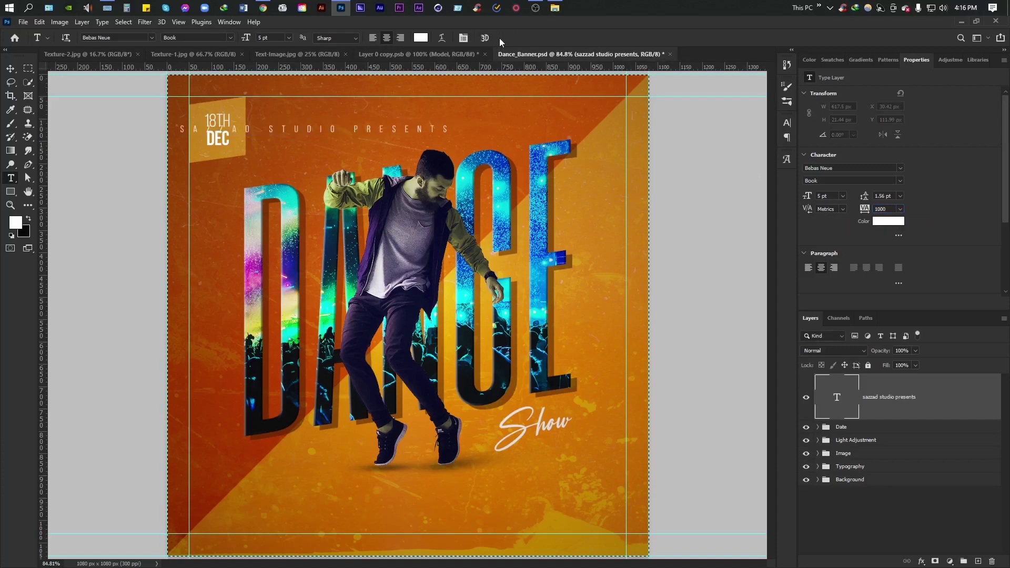
Step: Centre the header horizontally on the poster and nudge it up toward the top edge
key(ctrl+a)
key(v)
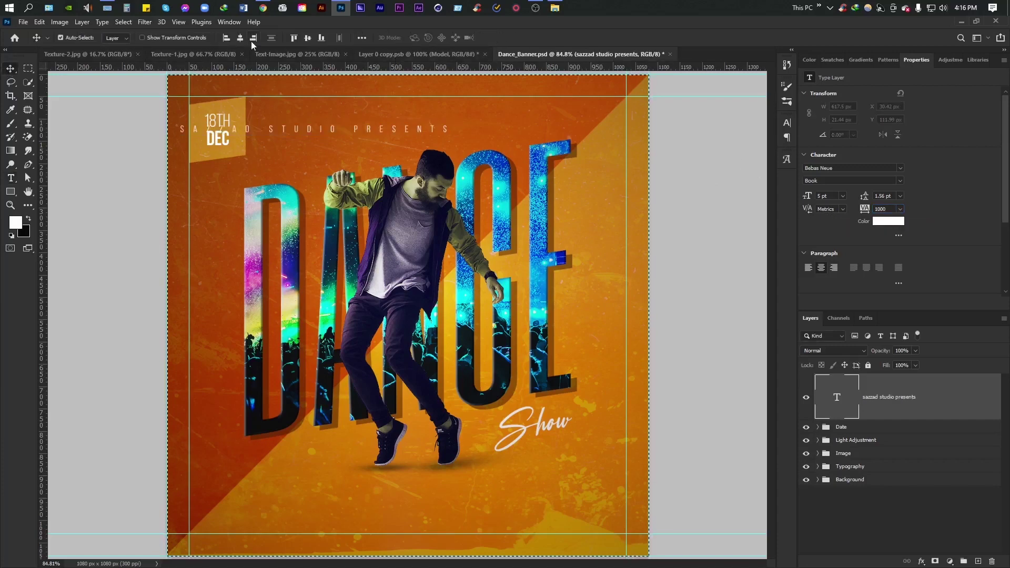
click(239, 38)
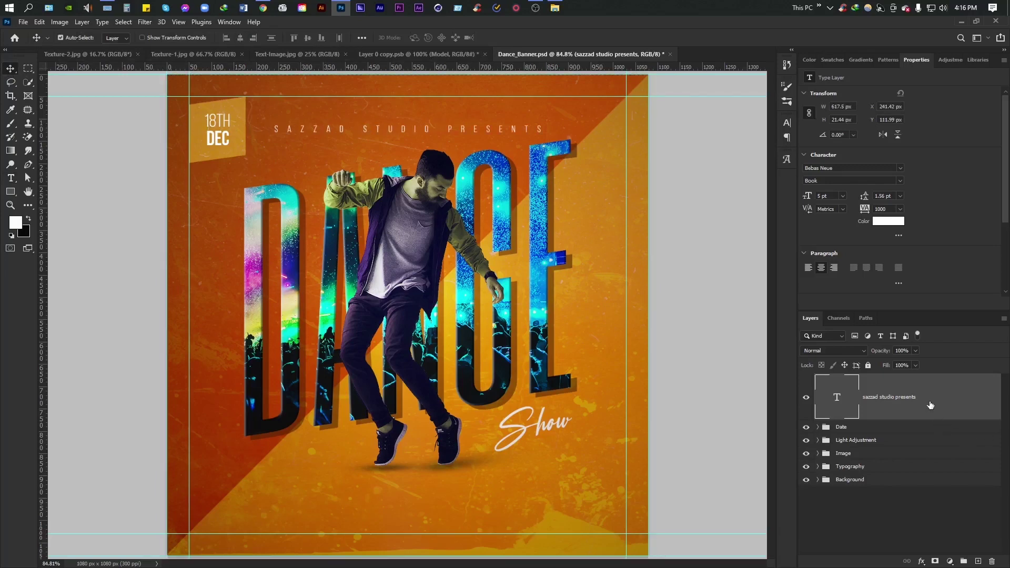
key(shift+Up)
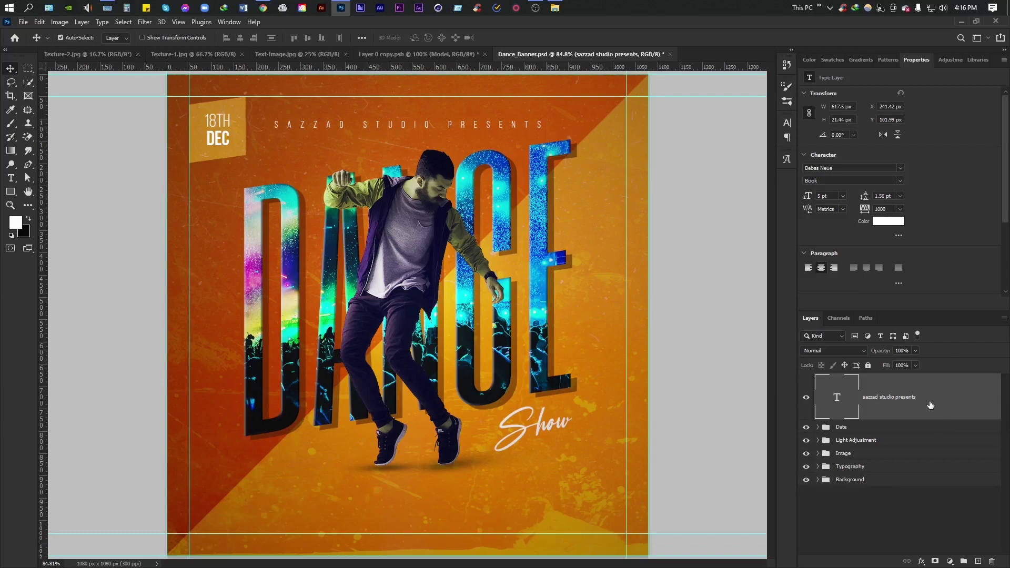
key(shift+Up)
key(shift+Up)
key(shift+Up)
key(shift+Up)
key(shift+Up)
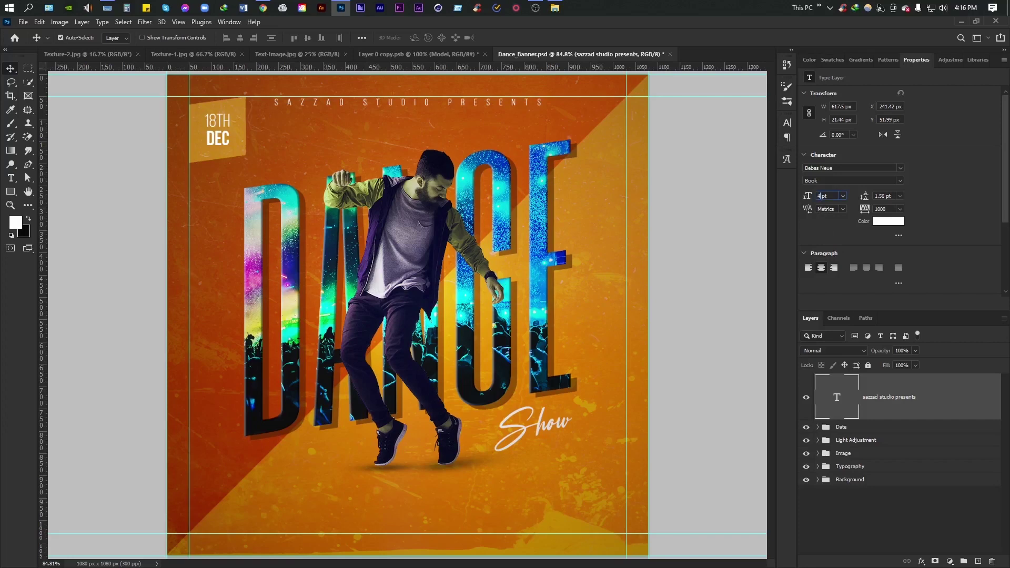
Step: Shrink the header to 4.5 pt and duplicate its layer
text(4.5)
key(Return)
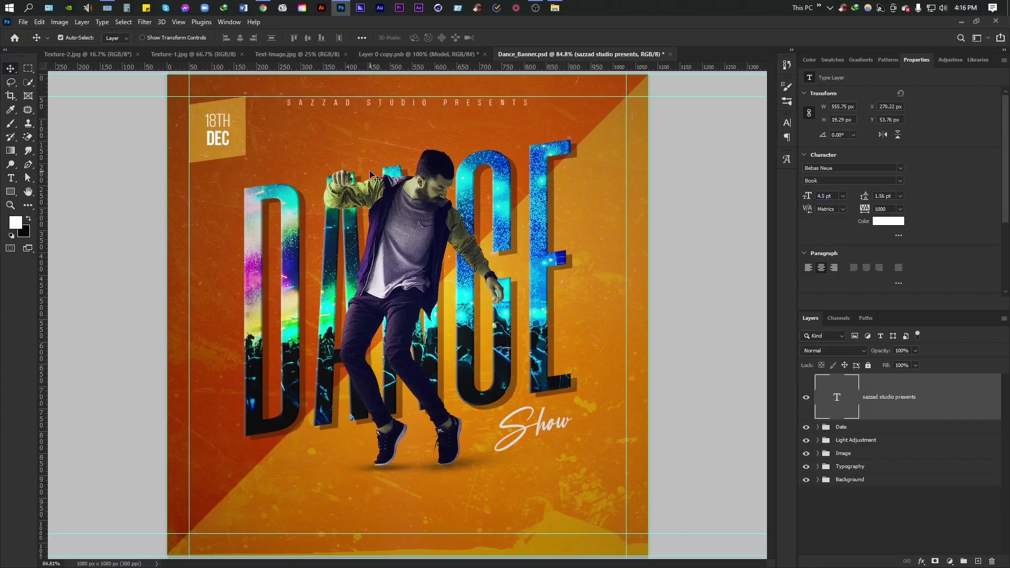
key(ctrl+j)
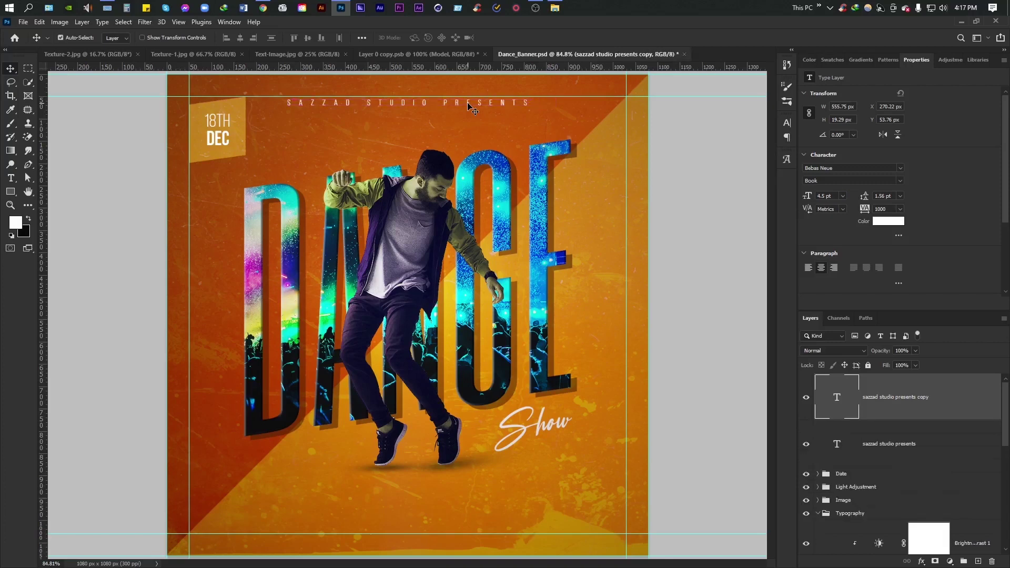
Step: Move the header copy down the poster and set its tracking to 300
key(shift+Down)
key(shift+Down)
key(shift+Down)
key(shift+Down)
key(shift+Down)
key(shift+Down)
key(shift+Down)
key(shift+Down)
key(shift+Down)
key(shift+Down)
key(shift+Down)
key(shift+Down)
key(shift+Down)
key(shift+Down)
key(shift+Down)
key(shift+Down)
key(shift+Down)
key(shift+Down)
key(shift+Down)
key(shift+Down)
key(shift+Down)
key(shift+Down)
key(shift+Down)
key(shift+Down)
key(shift+Down)
key(shift+Down)
key(shift+Down)
key(shift+Down)
key(shift+Down)
key(shift+Down)
key(shift+Down)
key(shift+Down)
key(shift+Down)
key(shift+Down)
key(shift+Down)
key(shift+Down)
key(shift+Down)
key(shift+Down)
key(ctrl+a)
text(300)
key(Return)
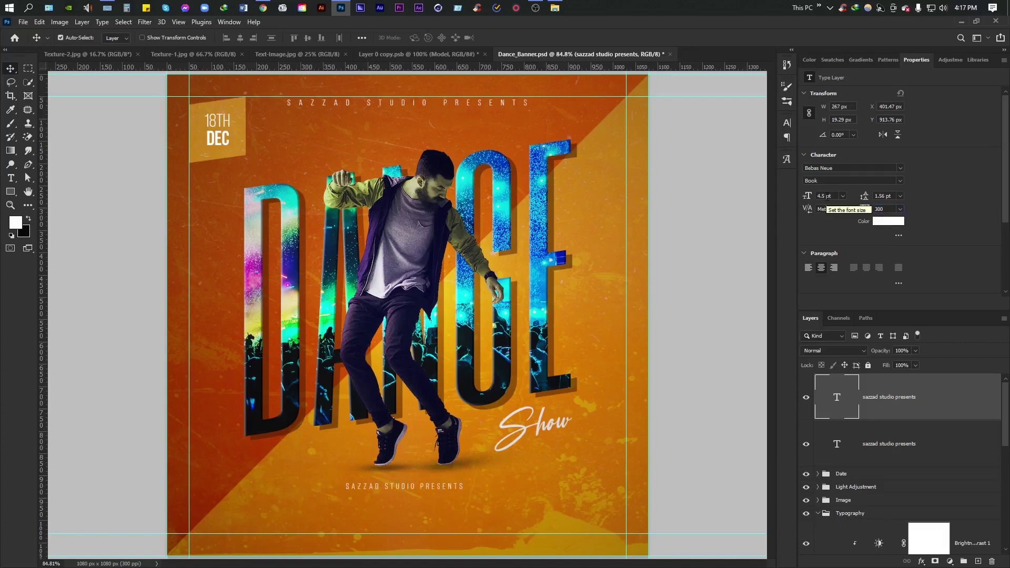
Step: Replace the copy's wording with 'TICKET ONLY 20 USD ENTRY START AT 9PM GENTS ARE FREE'
double_click(836, 394)
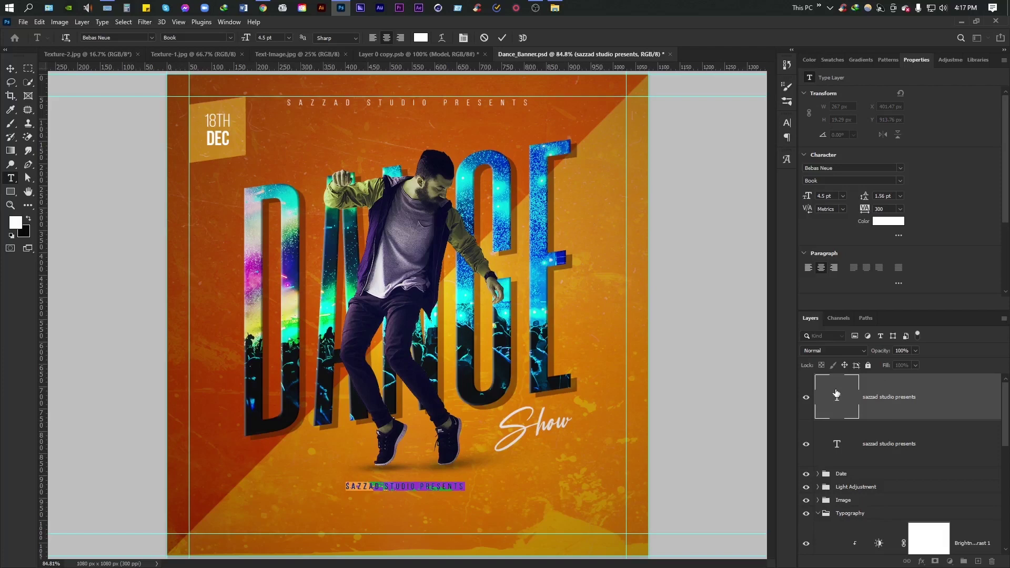
key(BackSpace)
text(TIC)
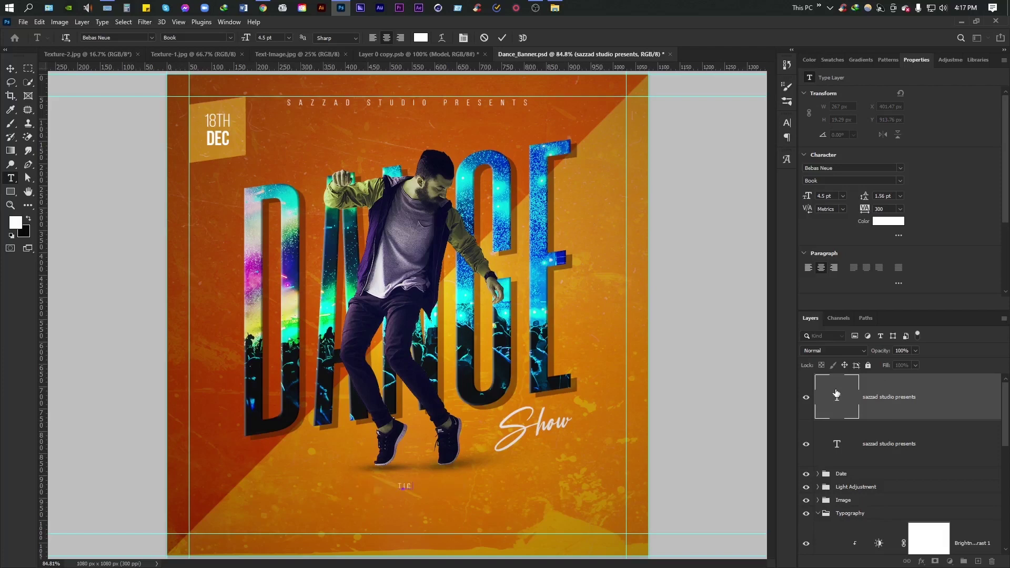
text(KET)
text( ONL)
text(Y 20)
text( USD )
text( ENTRY S)
text(TART A)
text(T 9P)
text(M )
text( GENT)
text(S ARE)
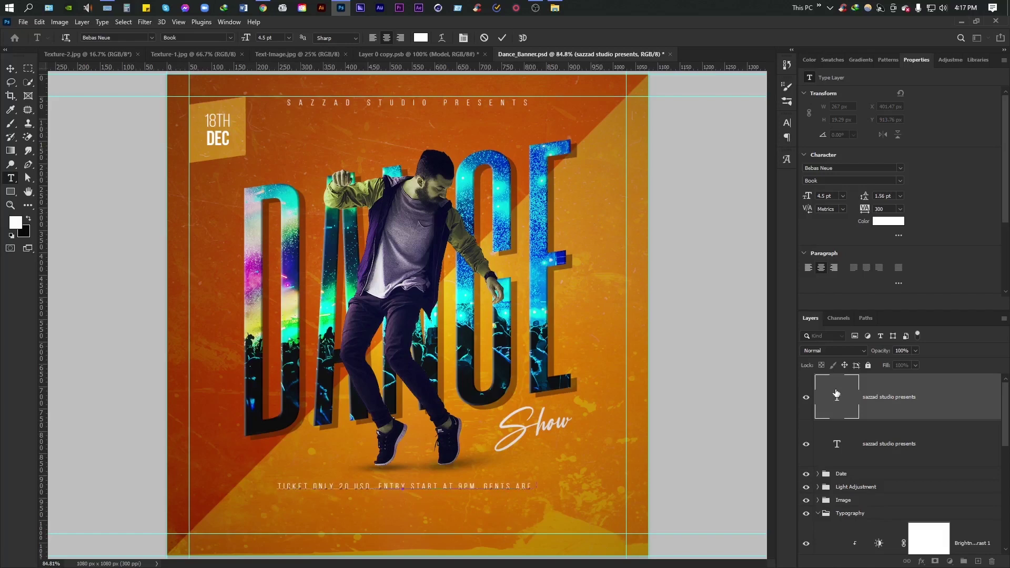
text( FREE)
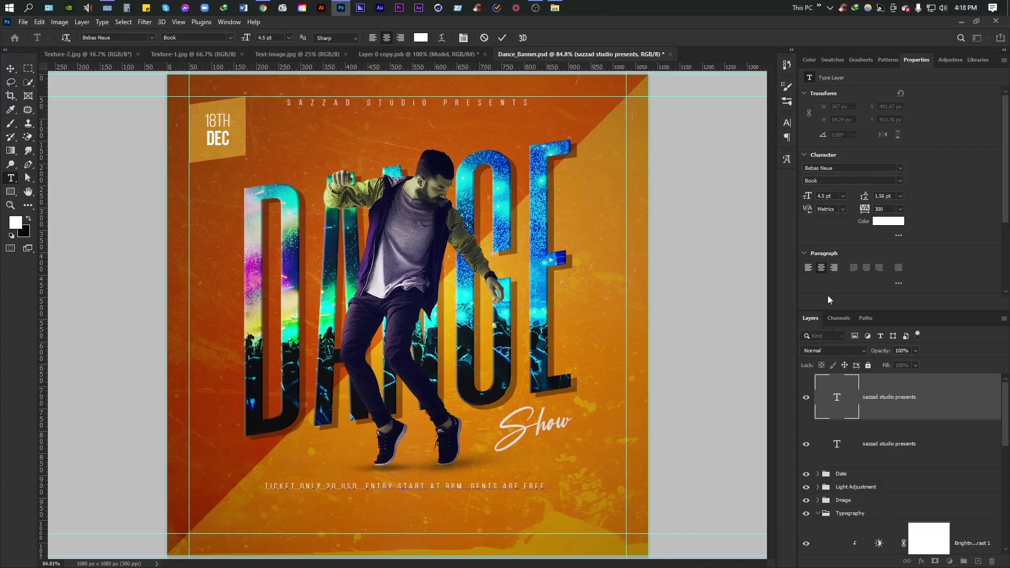
click(501, 37)
Step: Centre the ticket line horizontally on the poster
key(v)
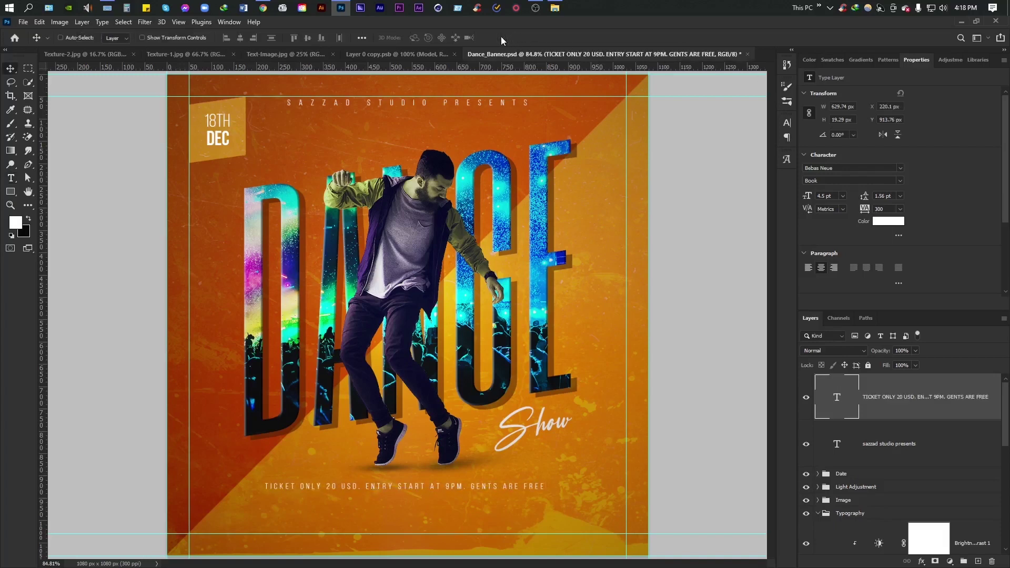
key(ctrl+a)
click(240, 37)
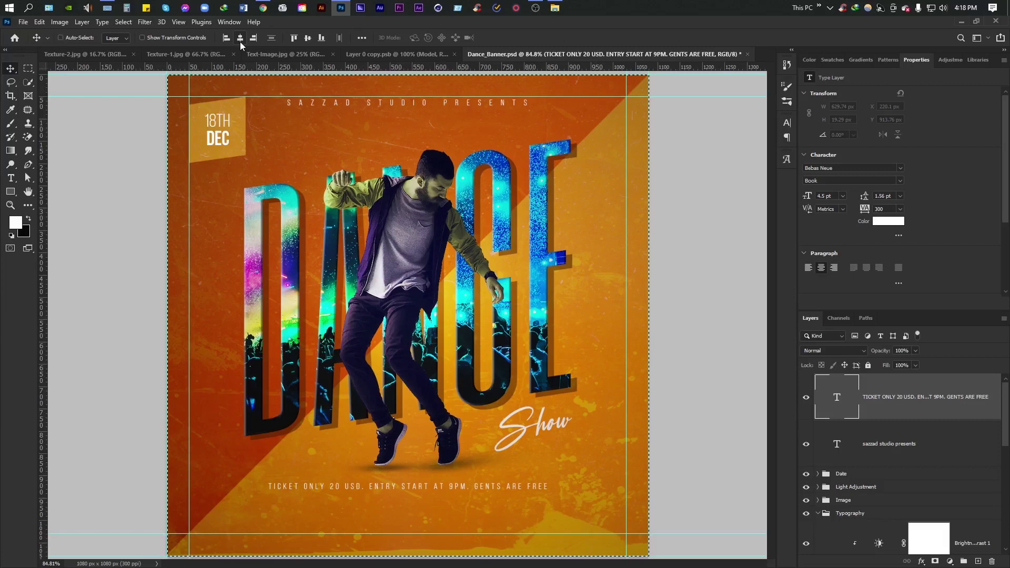
key(ctrl+d)
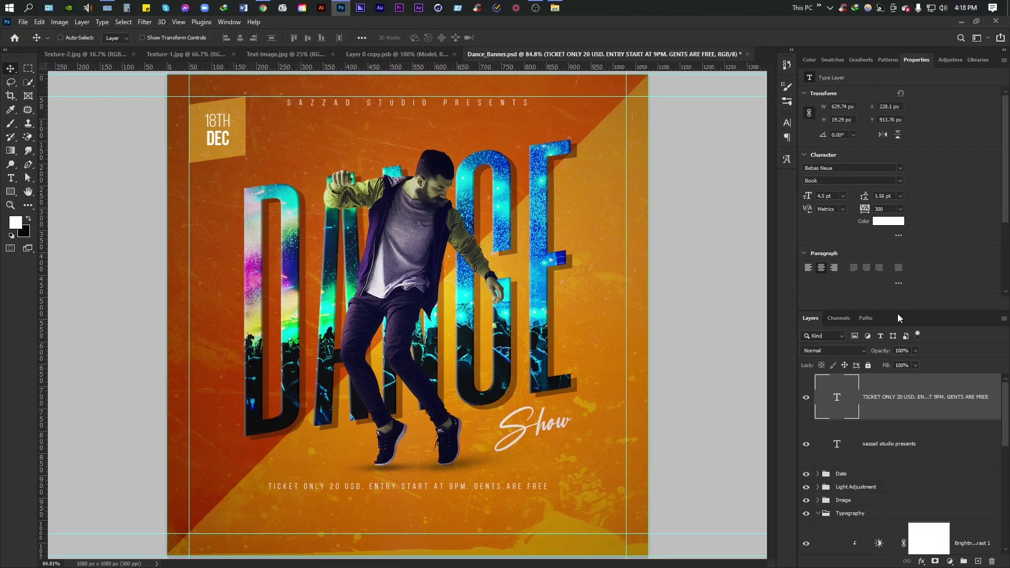
Step: Duplicate the ticket line below itself and retype it as '1432 MARVEL HALL WASHINGTON DC USA'
key(ctrl+j)
key(shift+Down)
key(shift+Down)
key(shift+Down)
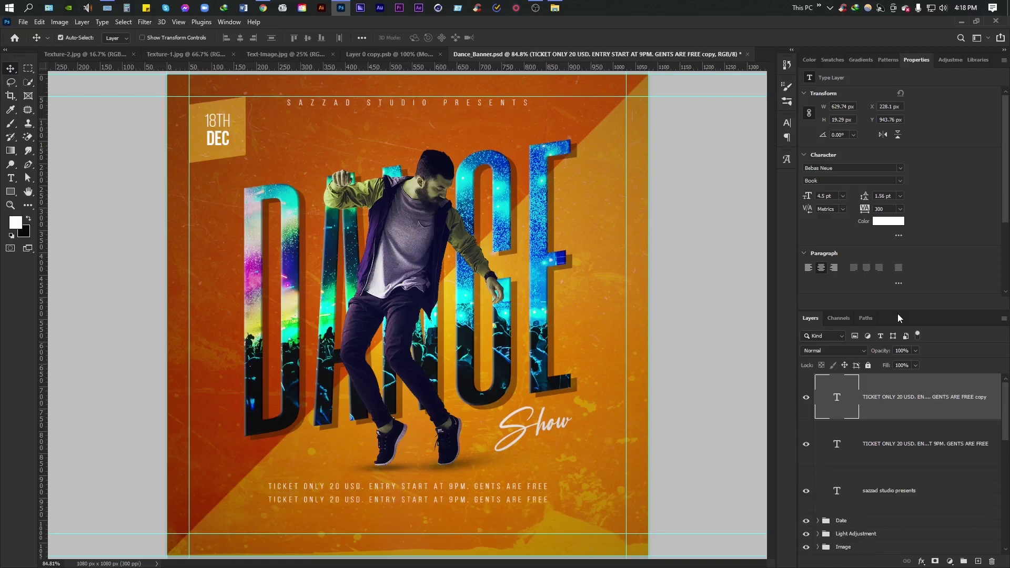
double_click(833, 402)
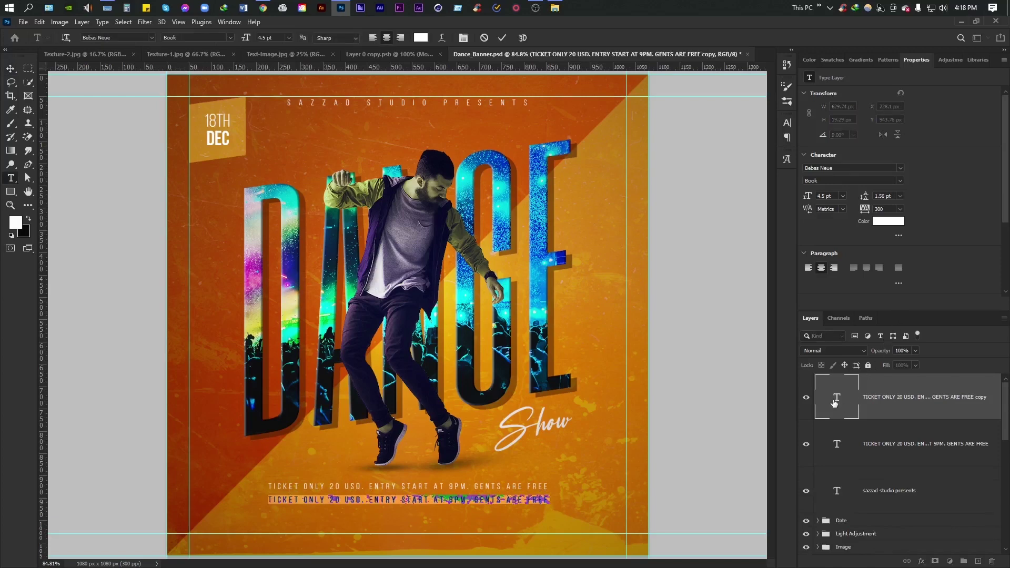
text(1432)
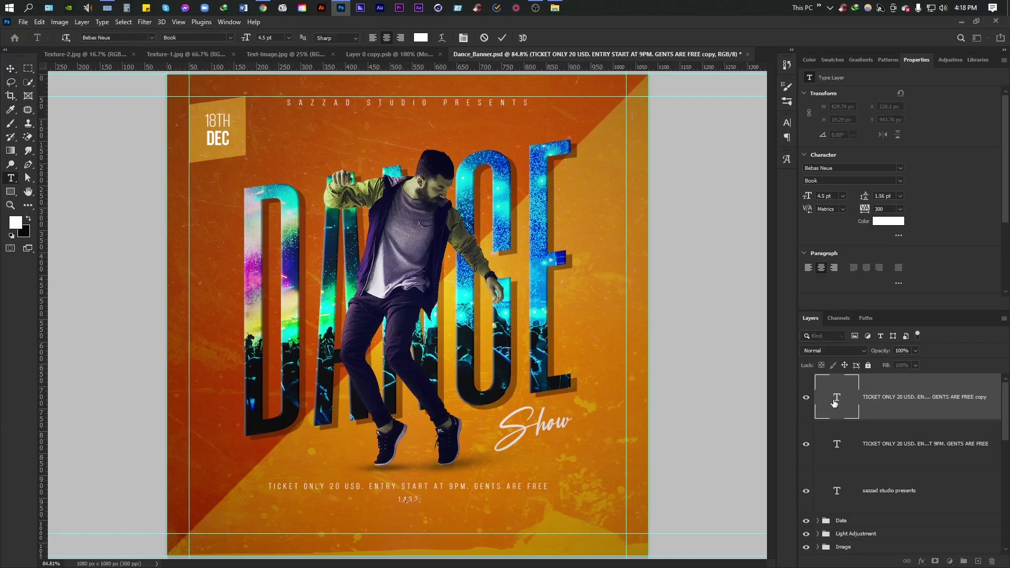
text( MAR)
text(VEL )
text(HALL)
text( W)
text(ASHINGTO)
text(N DC)
text( USA)
Step: Make the address line Bold and centre it horizontally on the poster
key(ctrl+a)
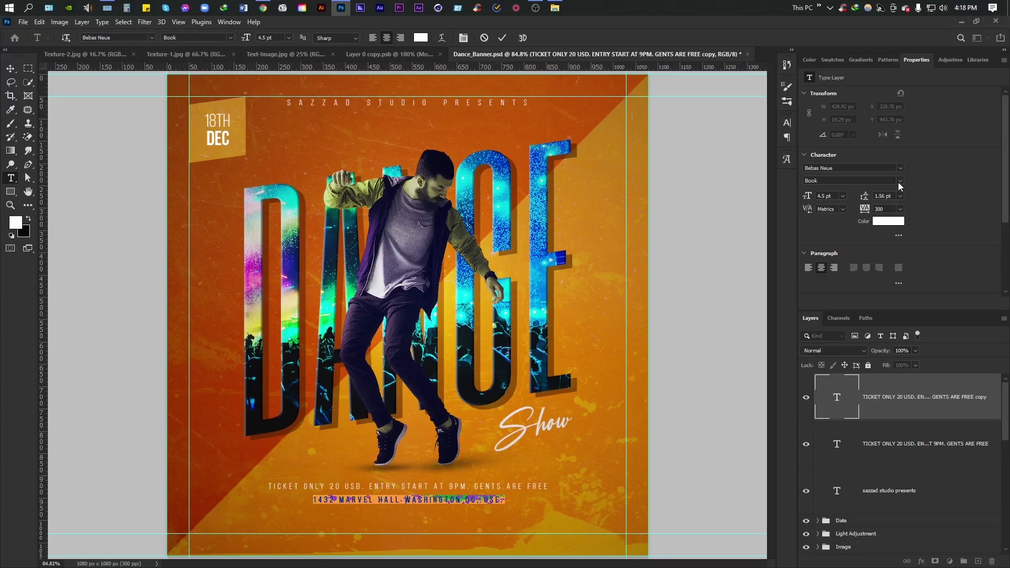
click(899, 182)
click(825, 217)
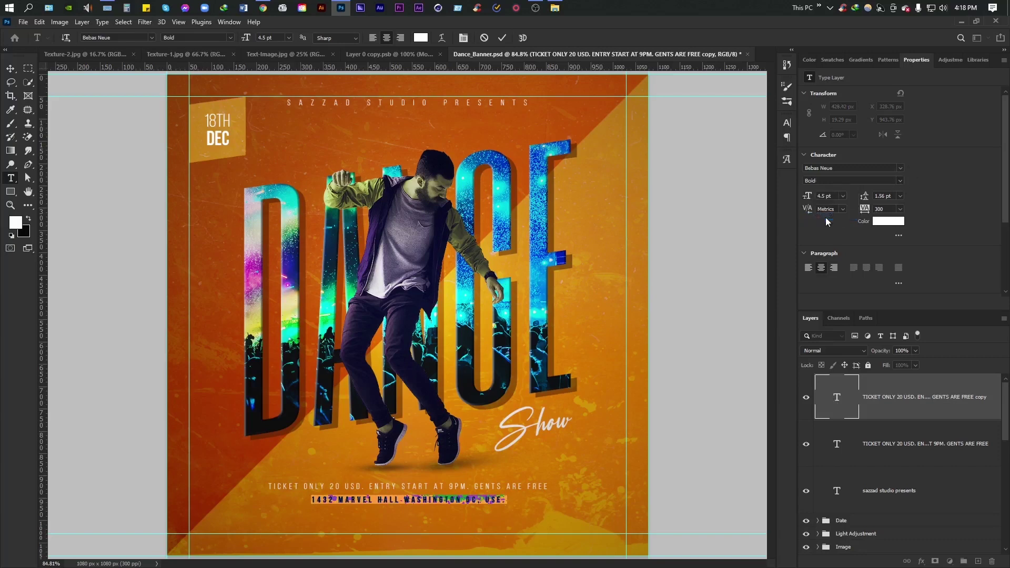
click(12, 68)
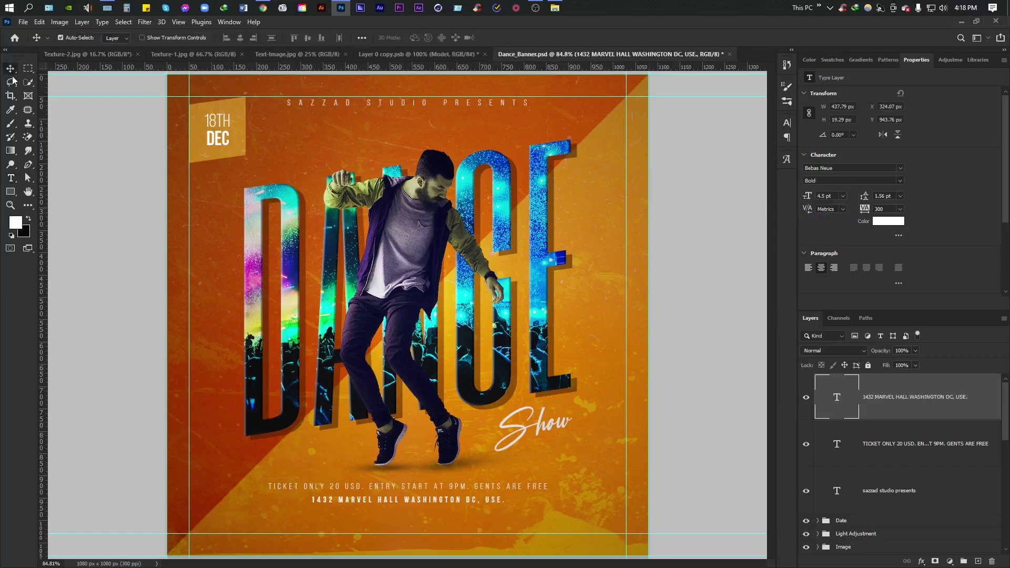
key(ctrl+a)
click(240, 38)
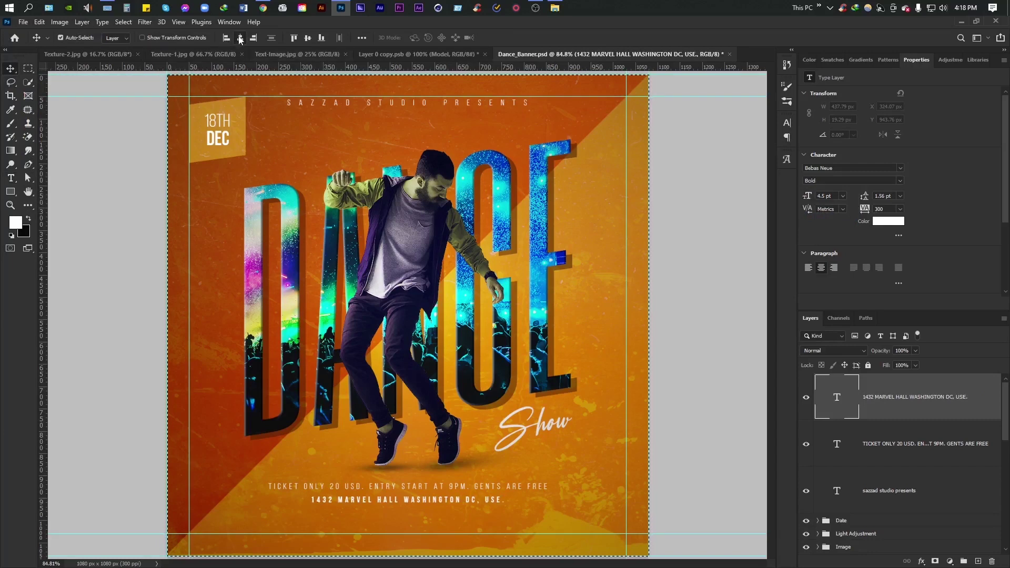
key(ctrl+d)
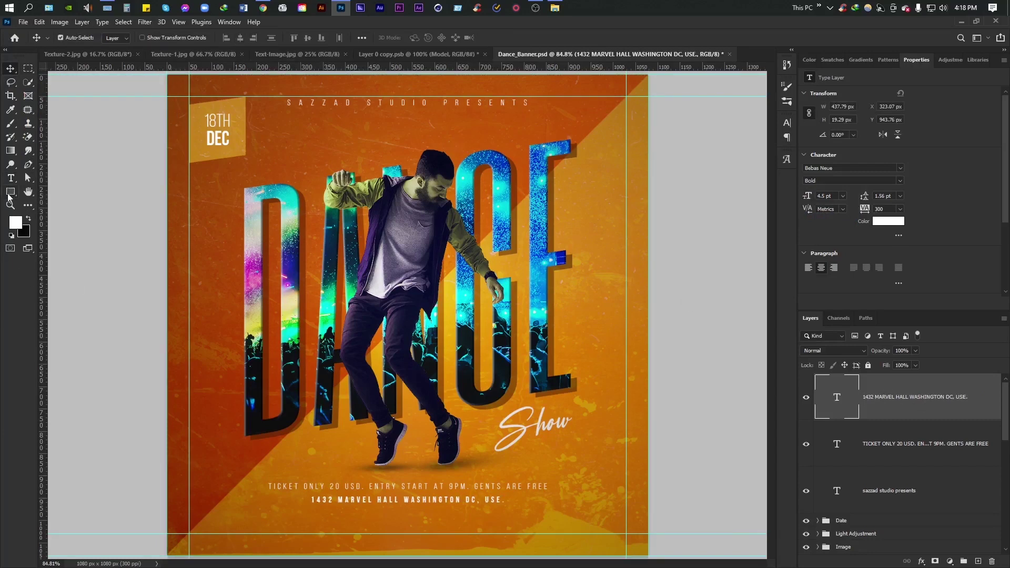
Step: Draw a wide rectangle bar beneath the address line and set its blend mode to Overlay
click(10, 193)
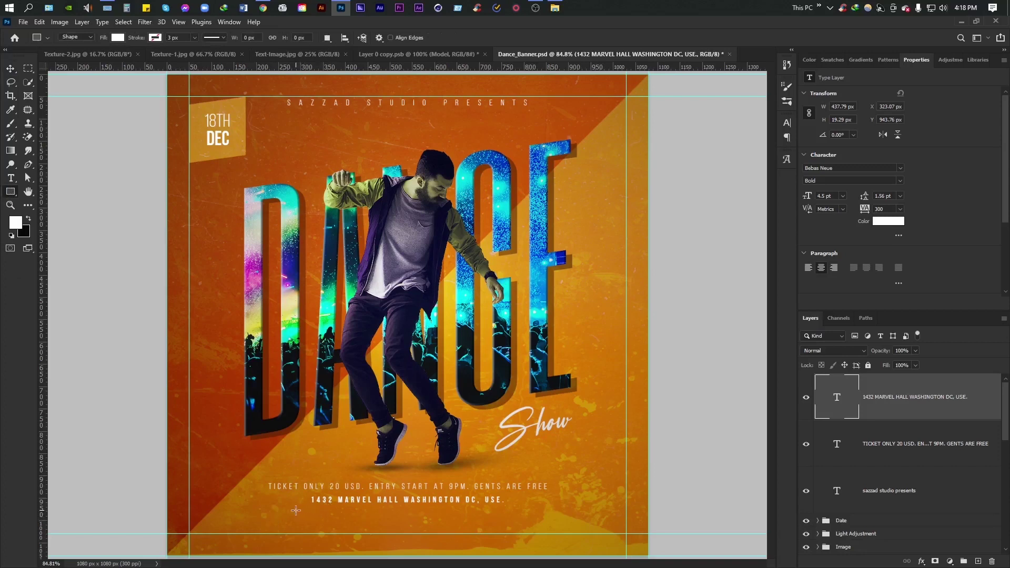
drag(295, 510, 520, 530)
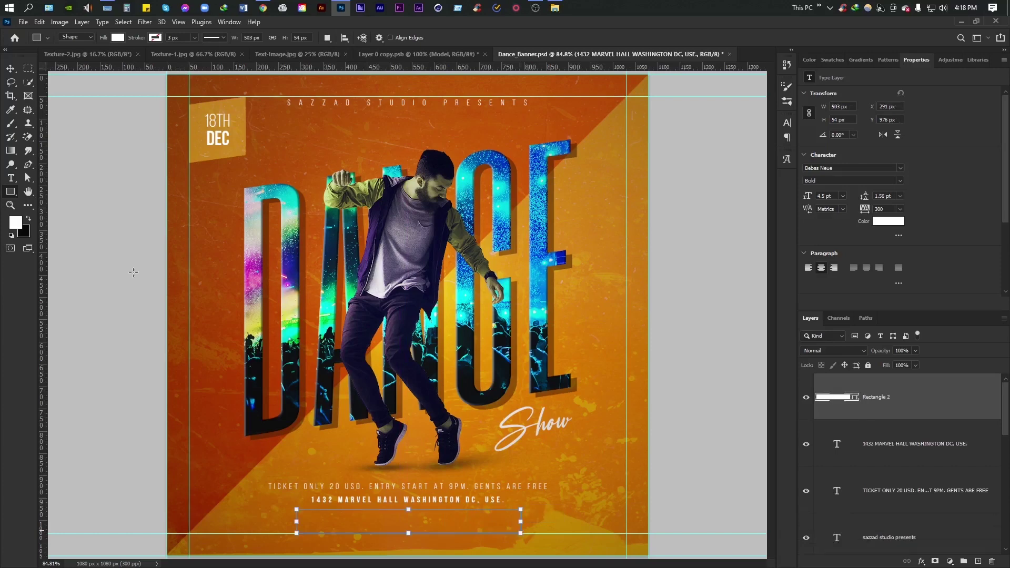
click(10, 69)
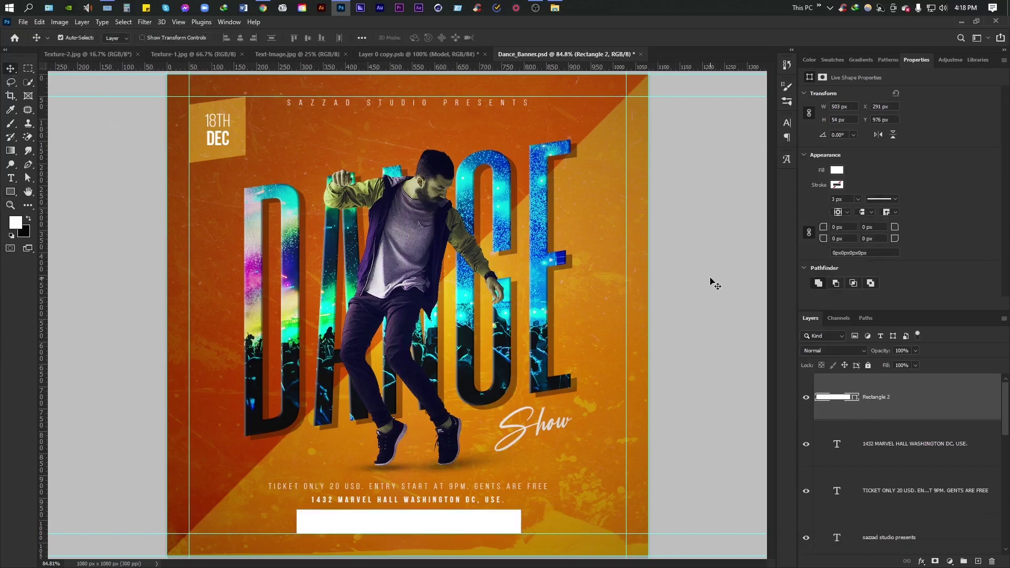
click(830, 349)
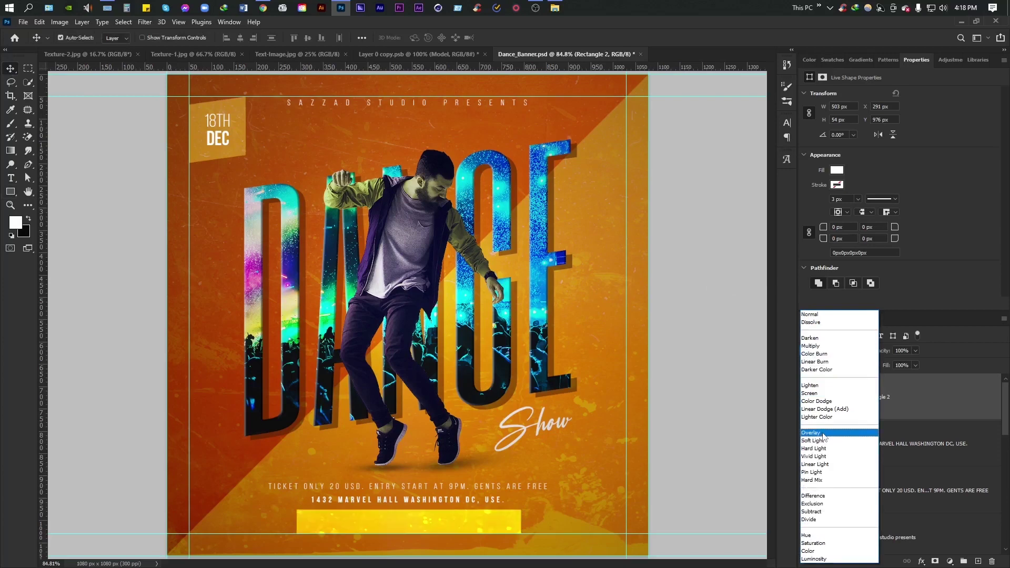
click(822, 433)
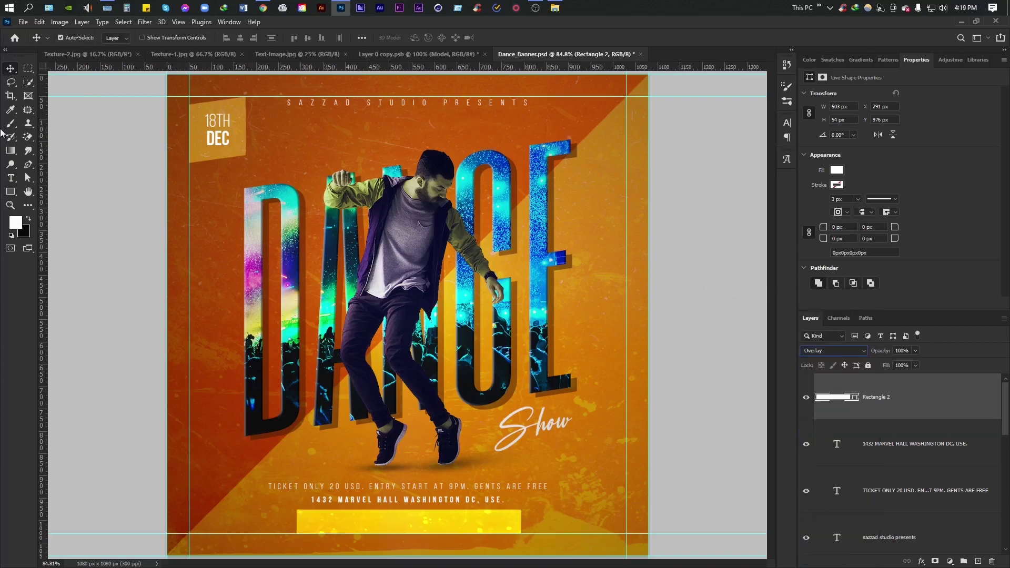
click(10, 178)
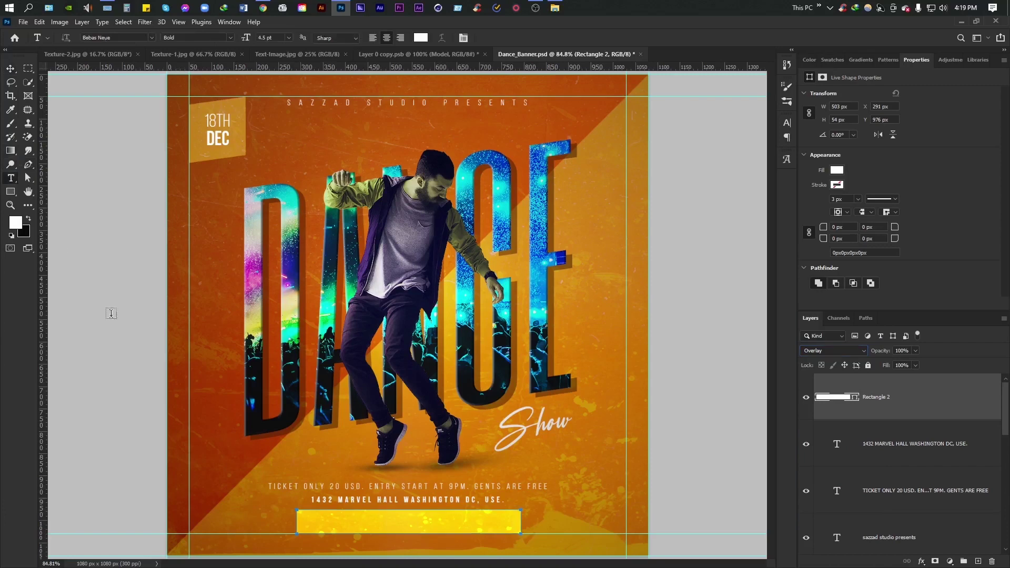
click(257, 515)
text(w)
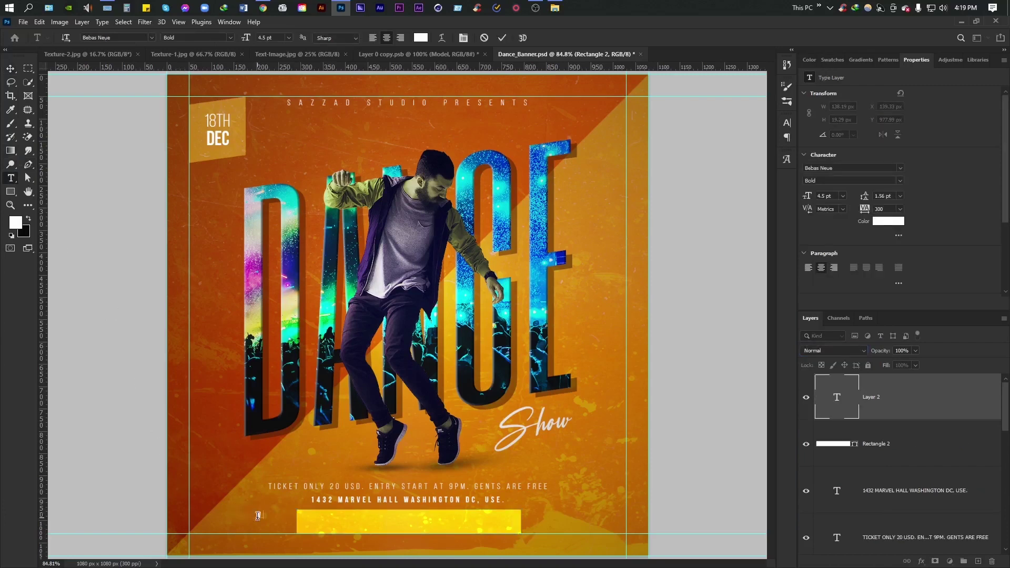
text(ww.)
text(dances)
text(how.)
text(com)
key(ctrl+a)
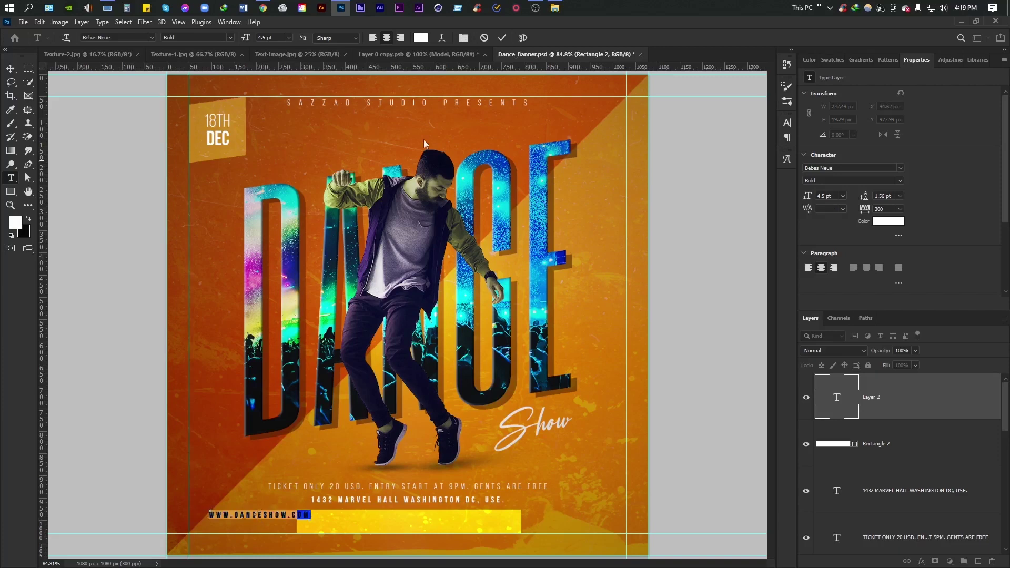
click(502, 37)
key(ctrl+t)
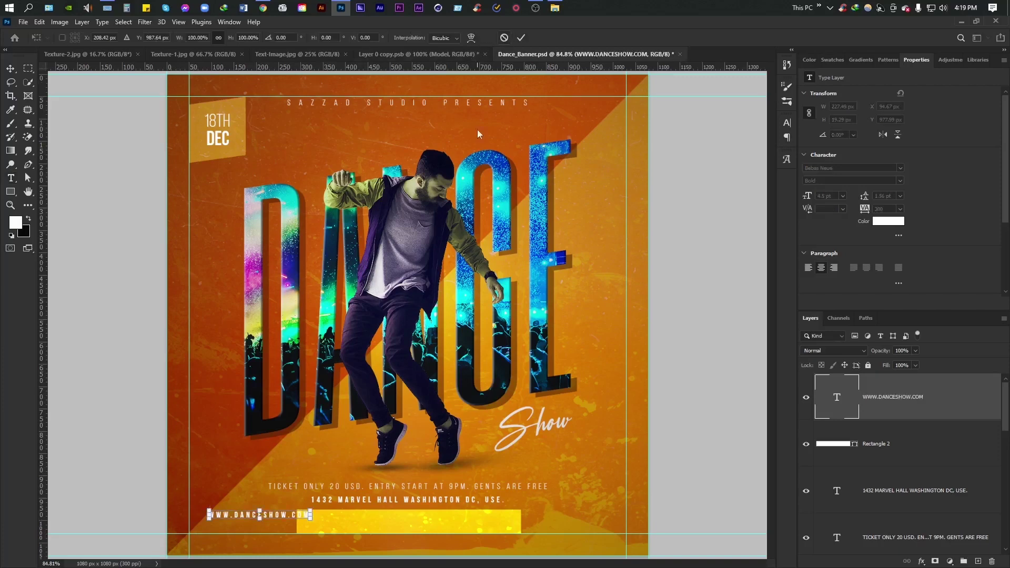
drag(314, 506, 436, 500)
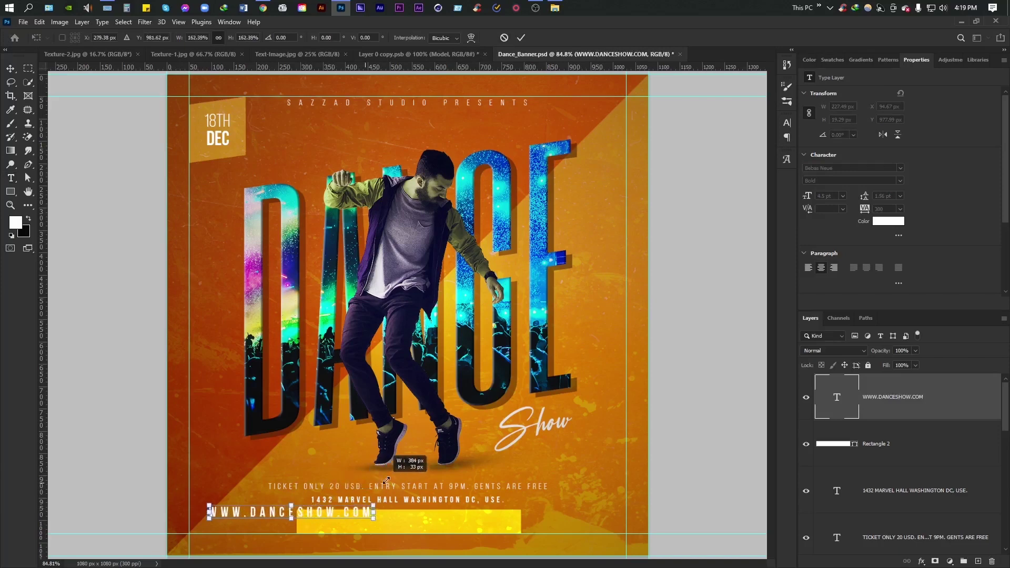
drag(370, 514, 457, 524)
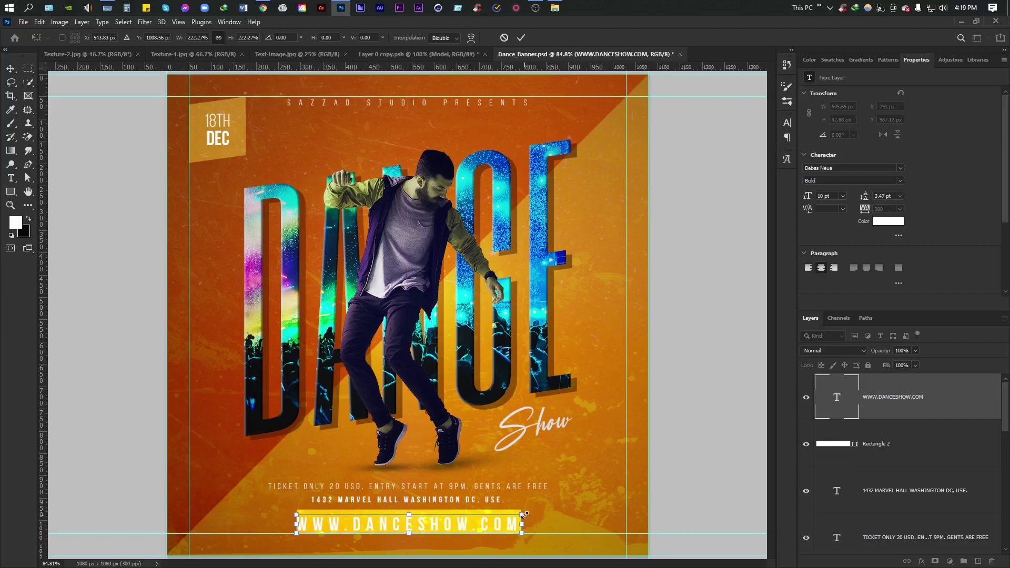
drag(523, 514, 504, 515)
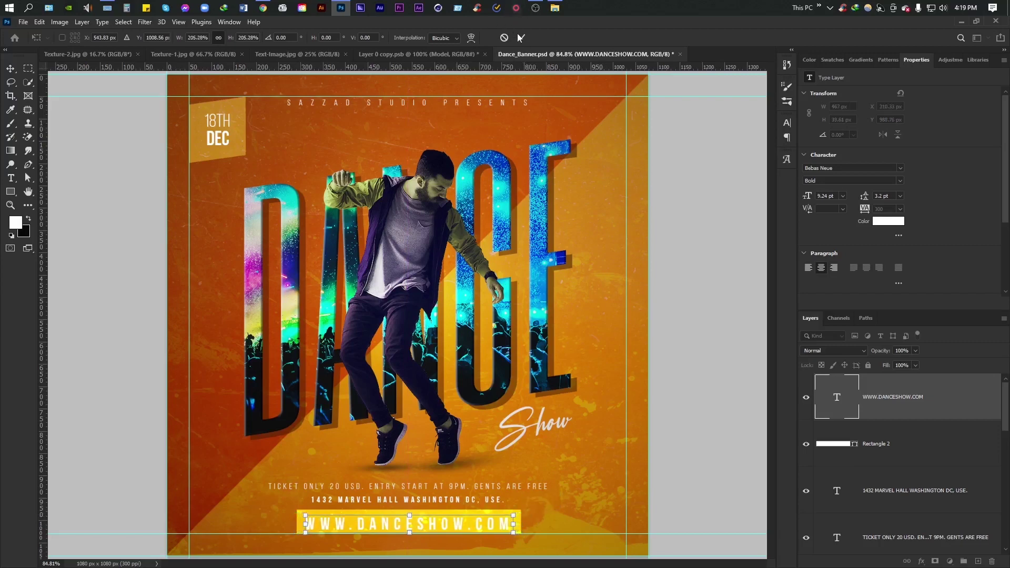
Step: Colour the website text near-black
click(888, 221)
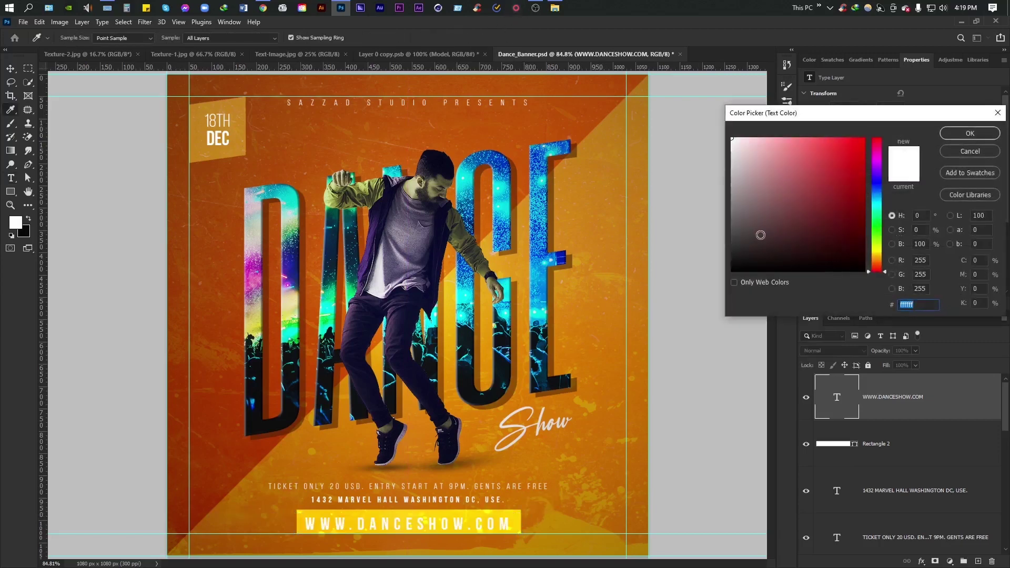
drag(760, 236, 732, 266)
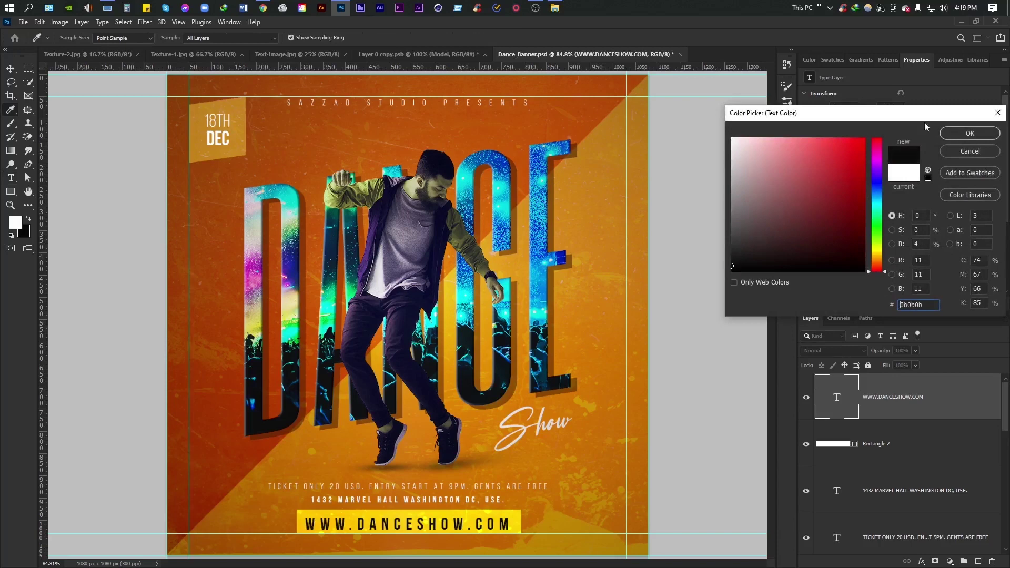
click(968, 135)
Step: Centre the website text horizontally on the yellow bar using the bar's selection
click(10, 68)
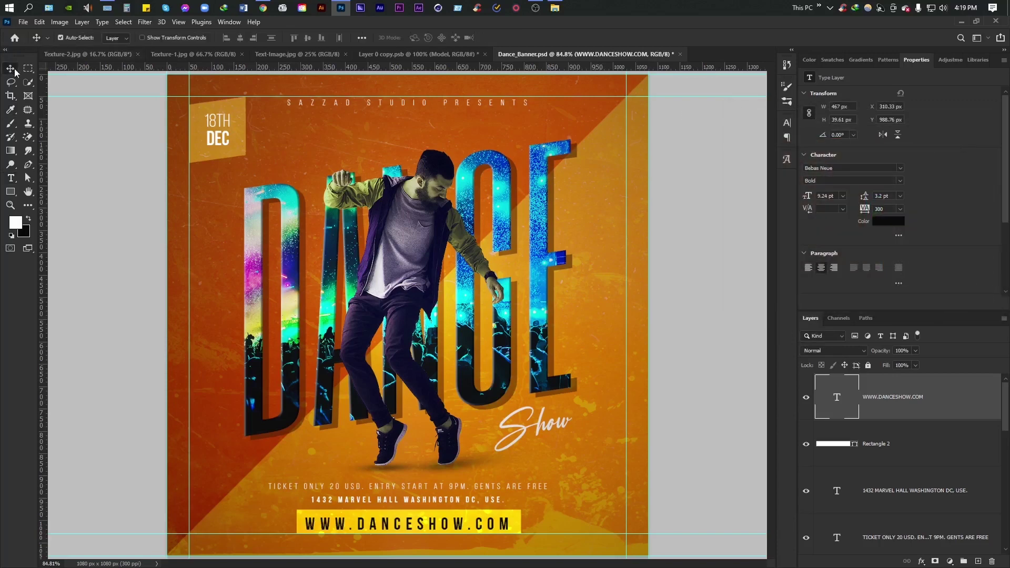
ctrl+click(846, 446)
click(240, 37)
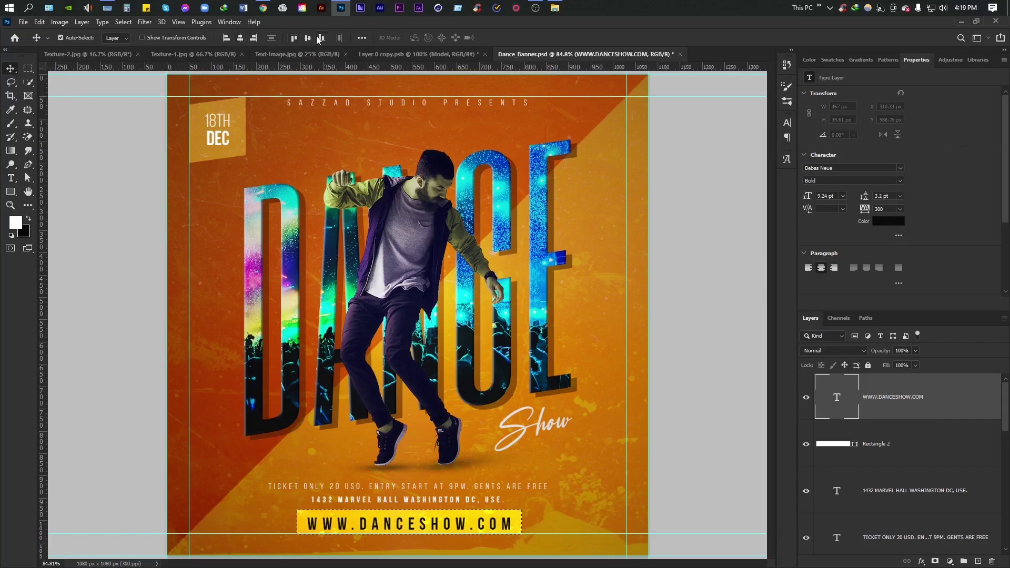
click(317, 38)
key(ctrl+d)
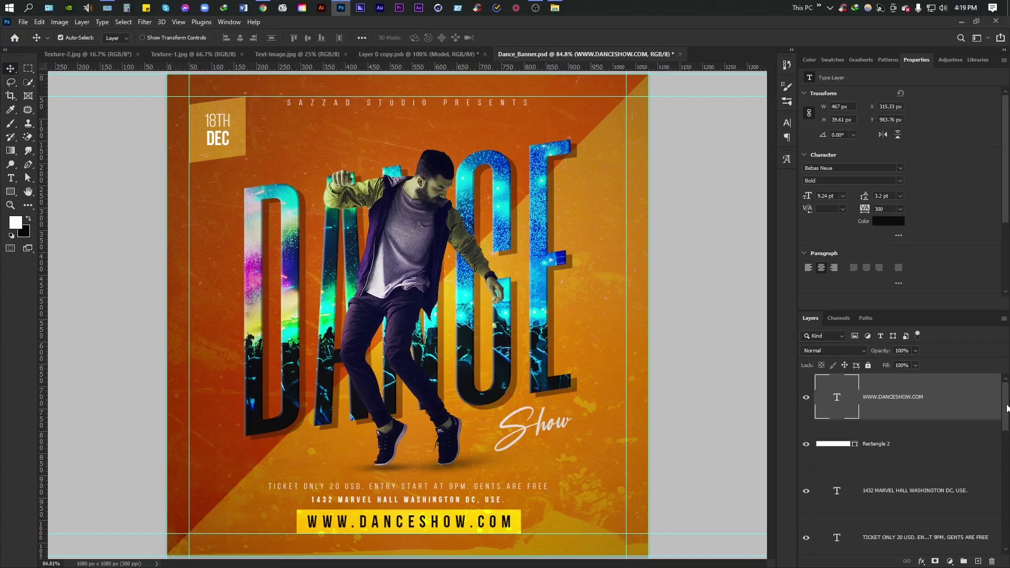
Step: Group the ticket, address, website and studio text layers into a group named 'Info Text'
drag(1006, 407, 957, 439)
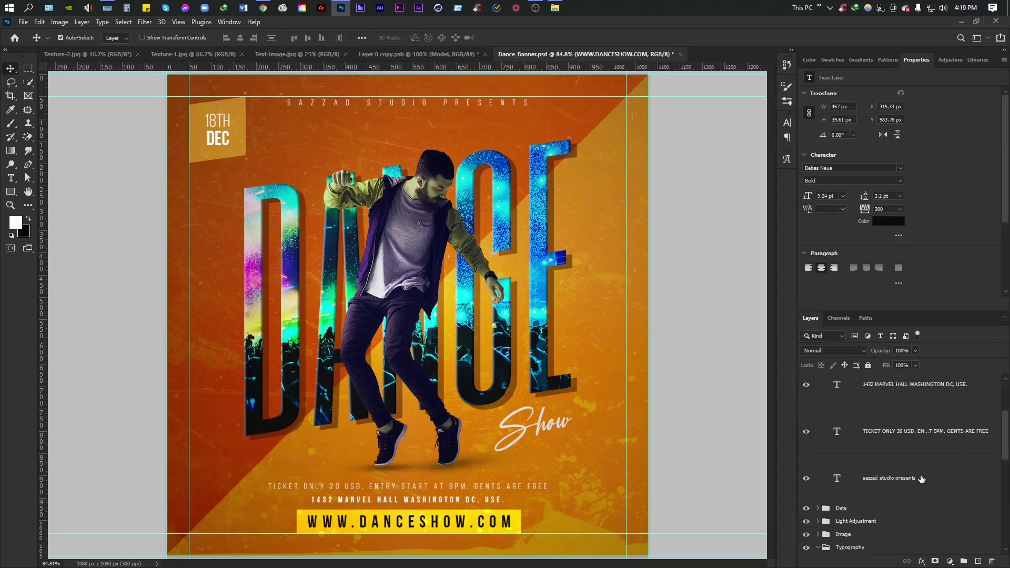
shift+click(921, 479)
key(ctrl+g)
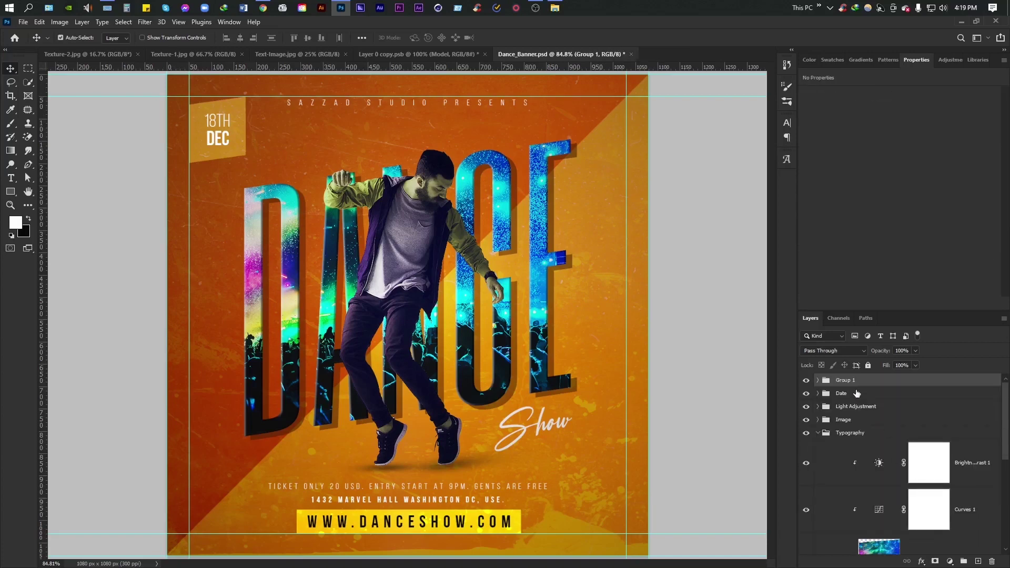
double_click(847, 381)
key(BackSpace)
text(Info Text)
key(Return)
click(817, 432)
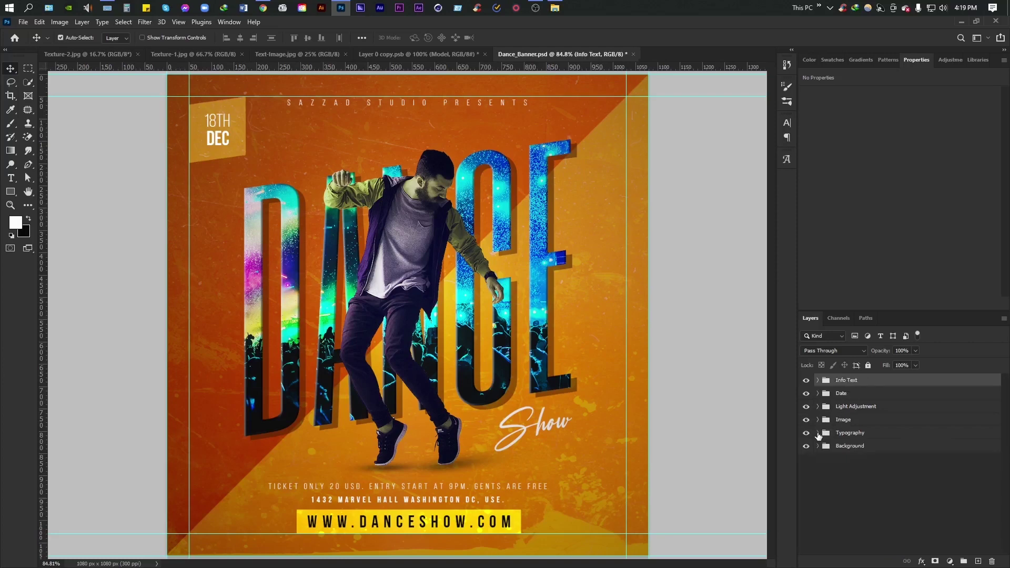
click(842, 469)
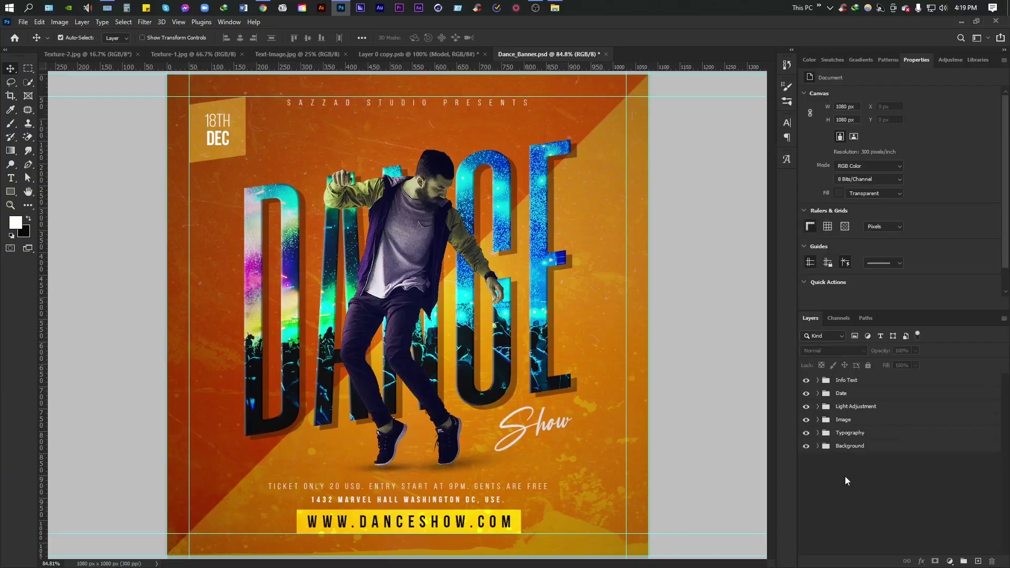